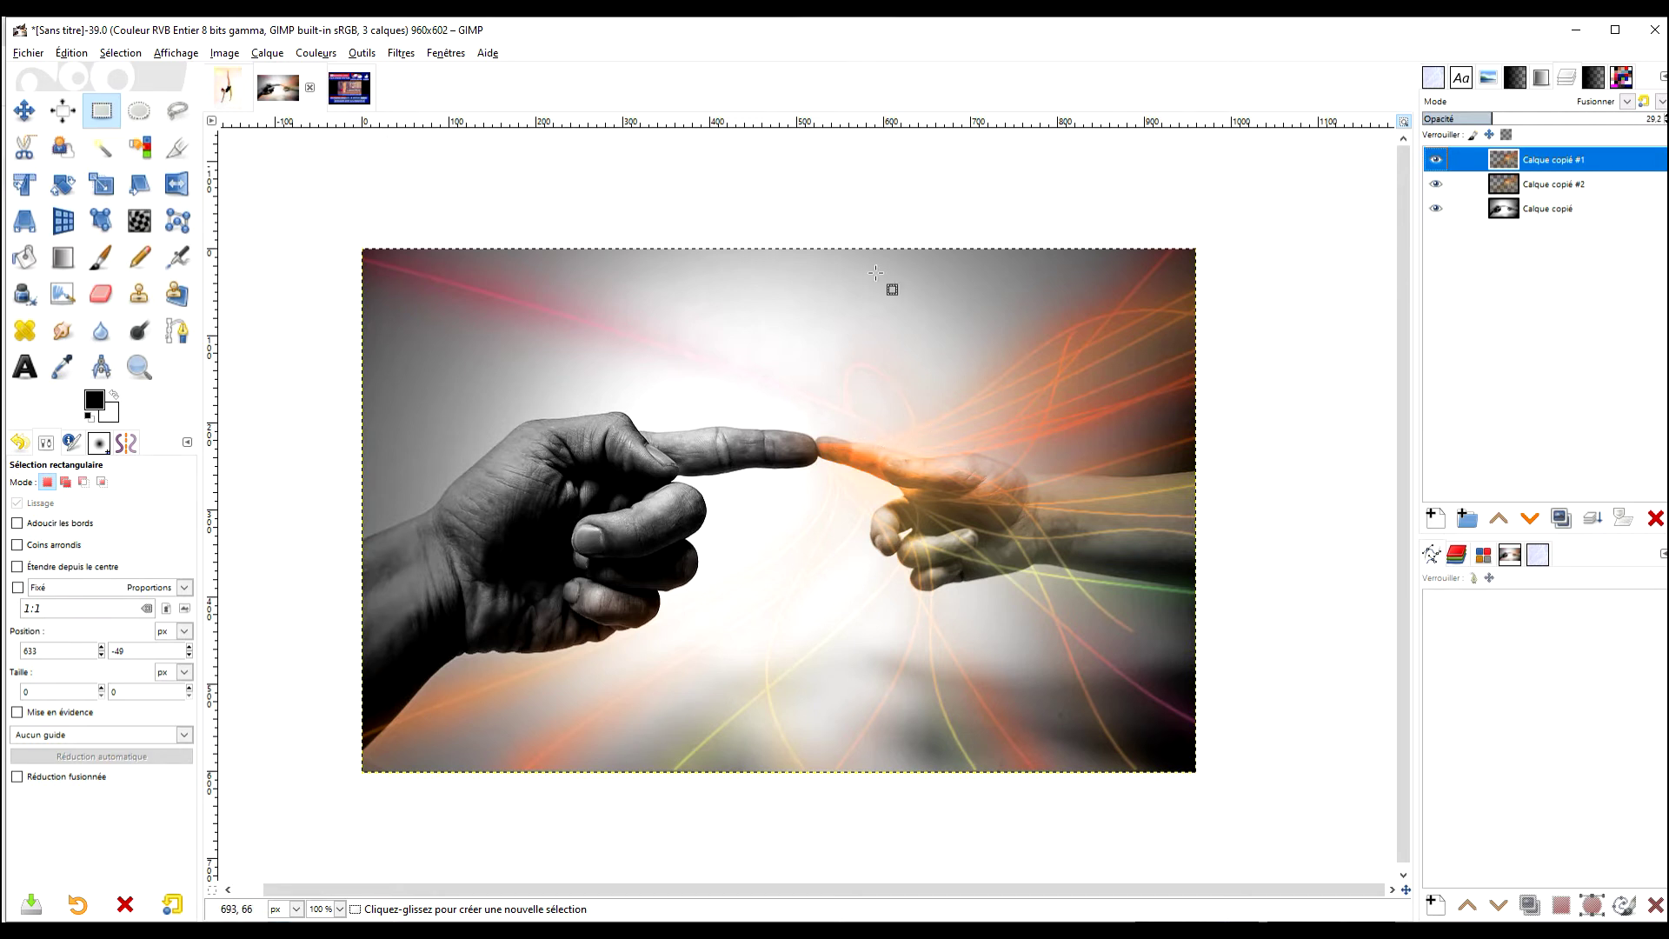
pyautogui.click(230, 91)
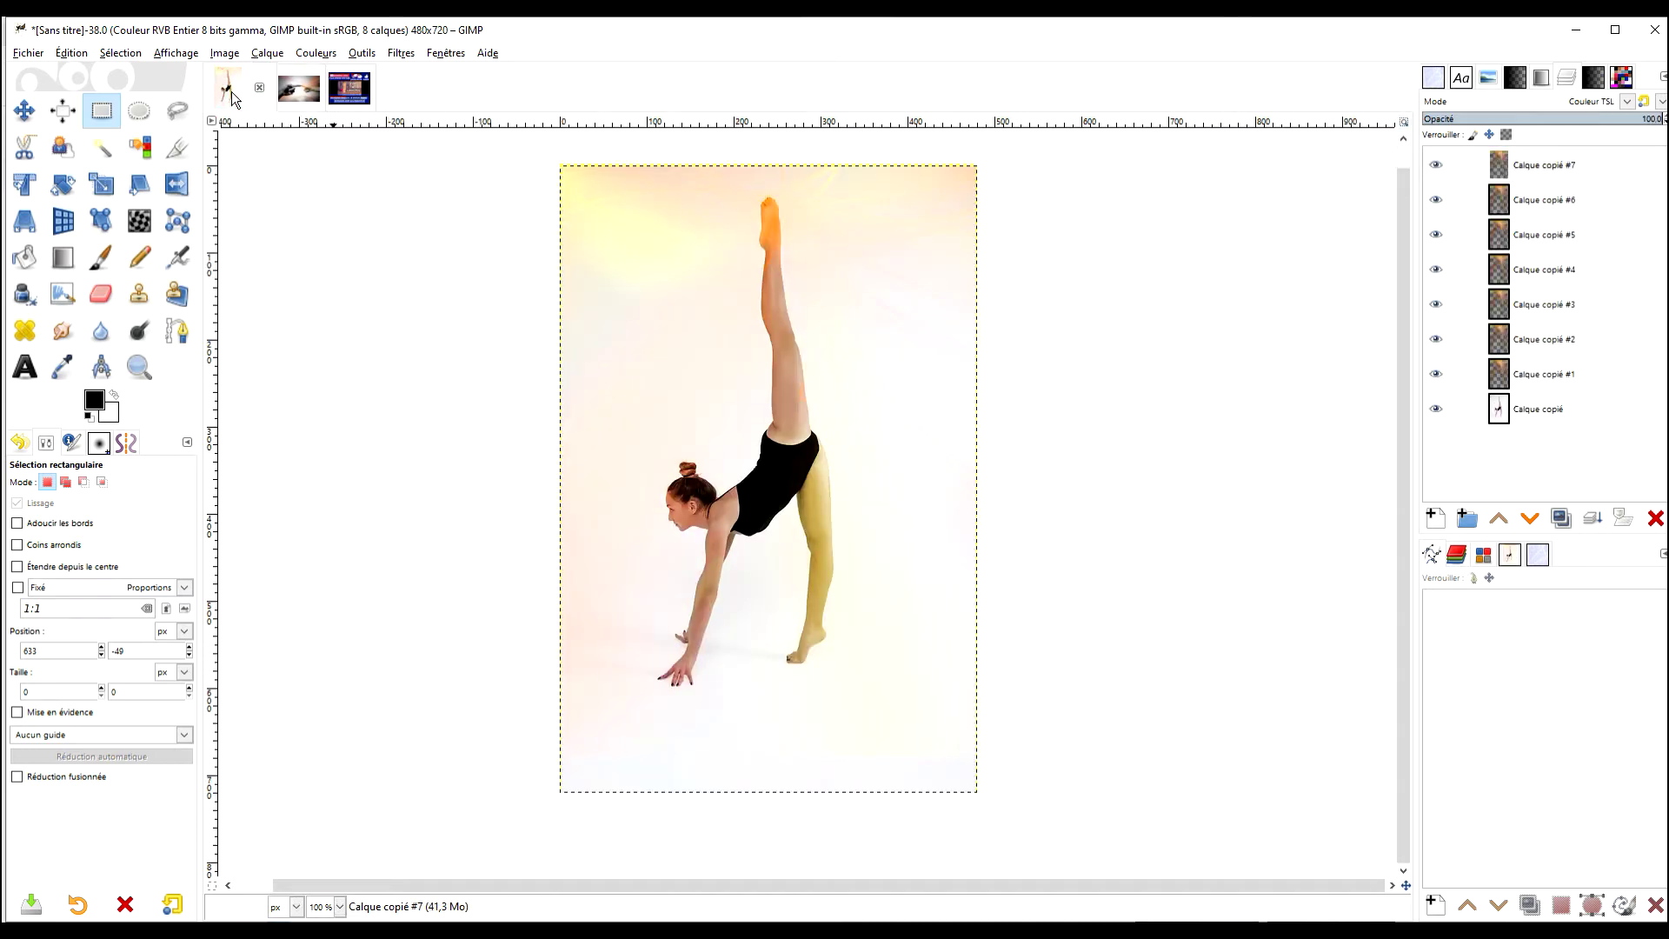
pyautogui.click(298, 89)
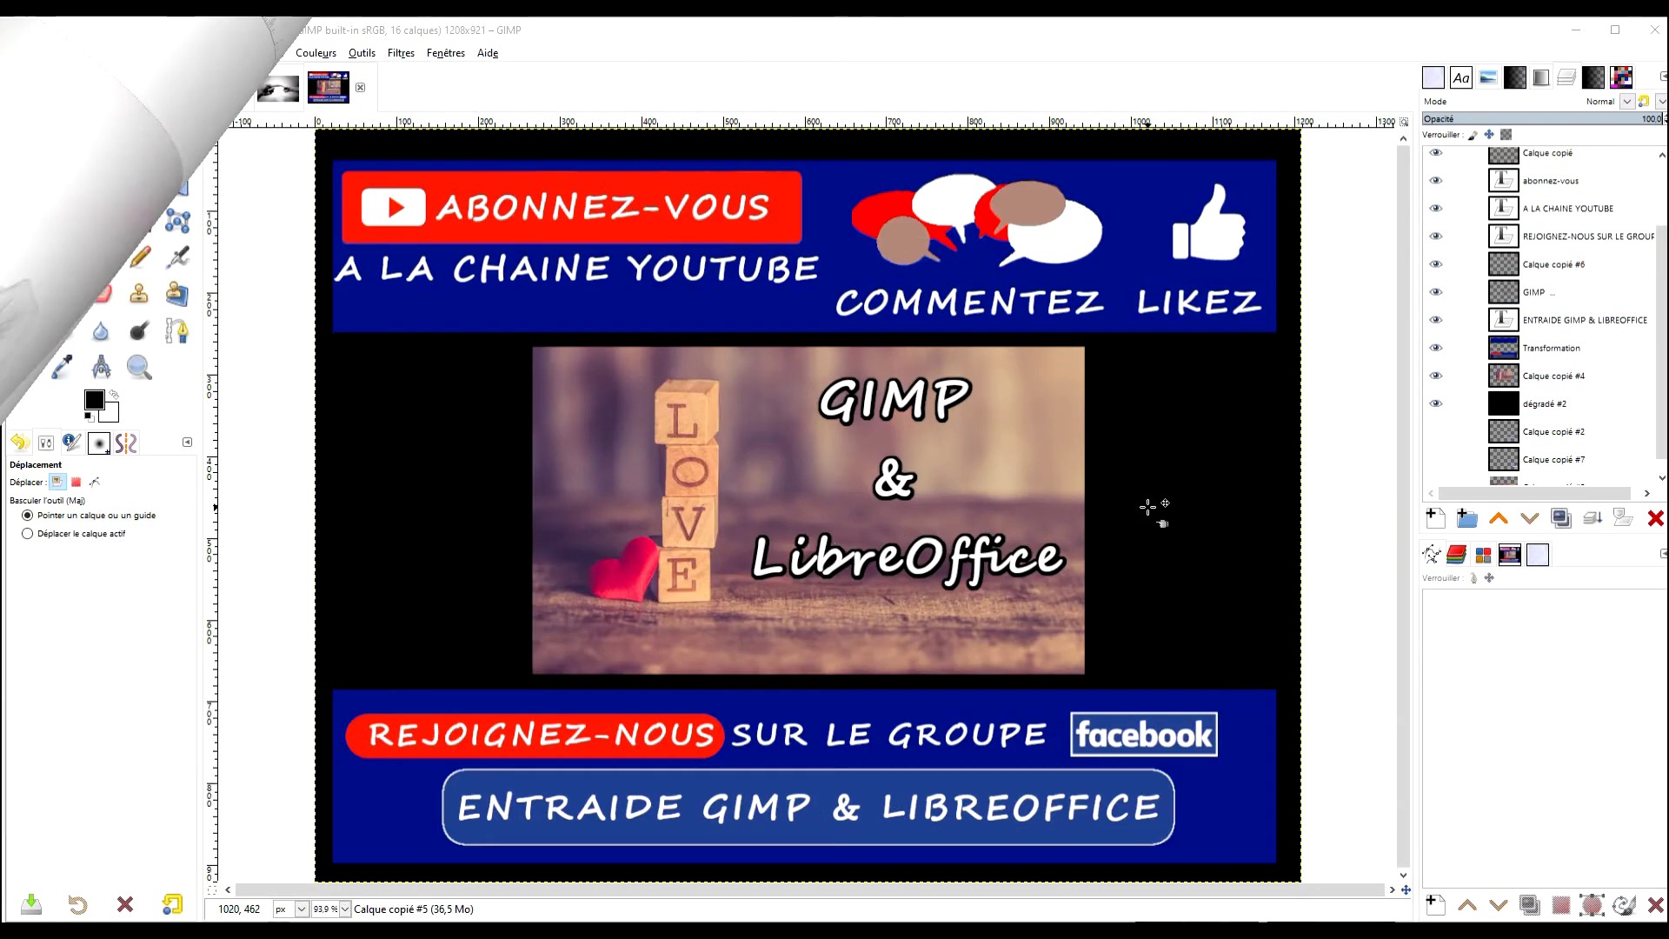
pyautogui.click(401, 53)
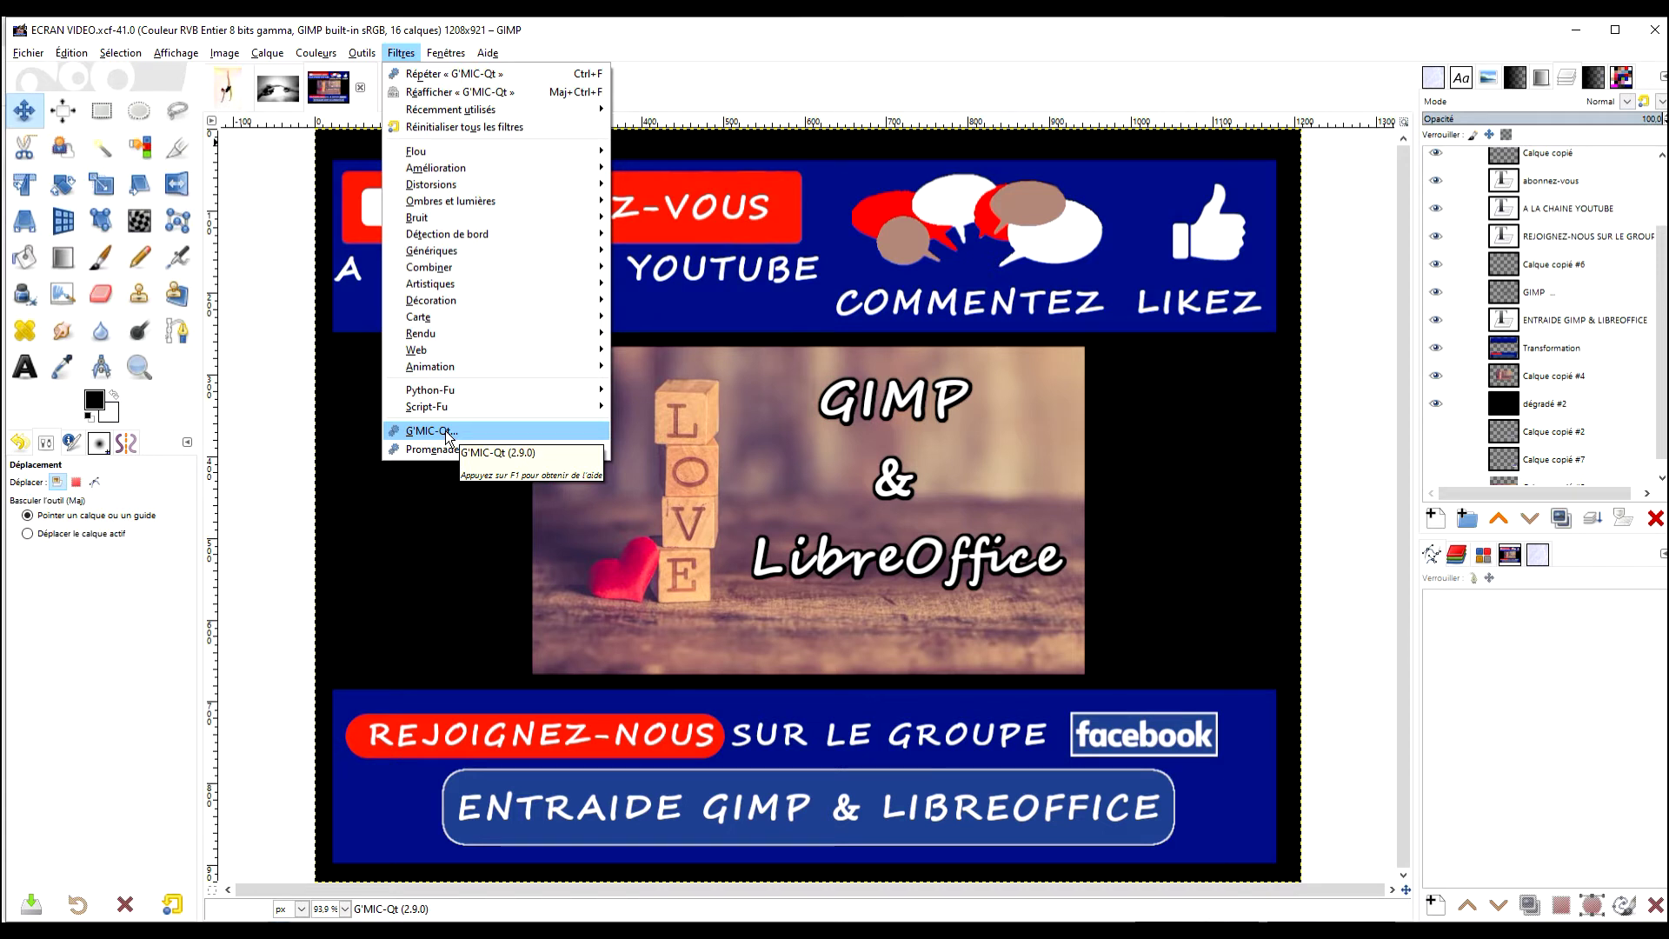
pyautogui.click(268, 419)
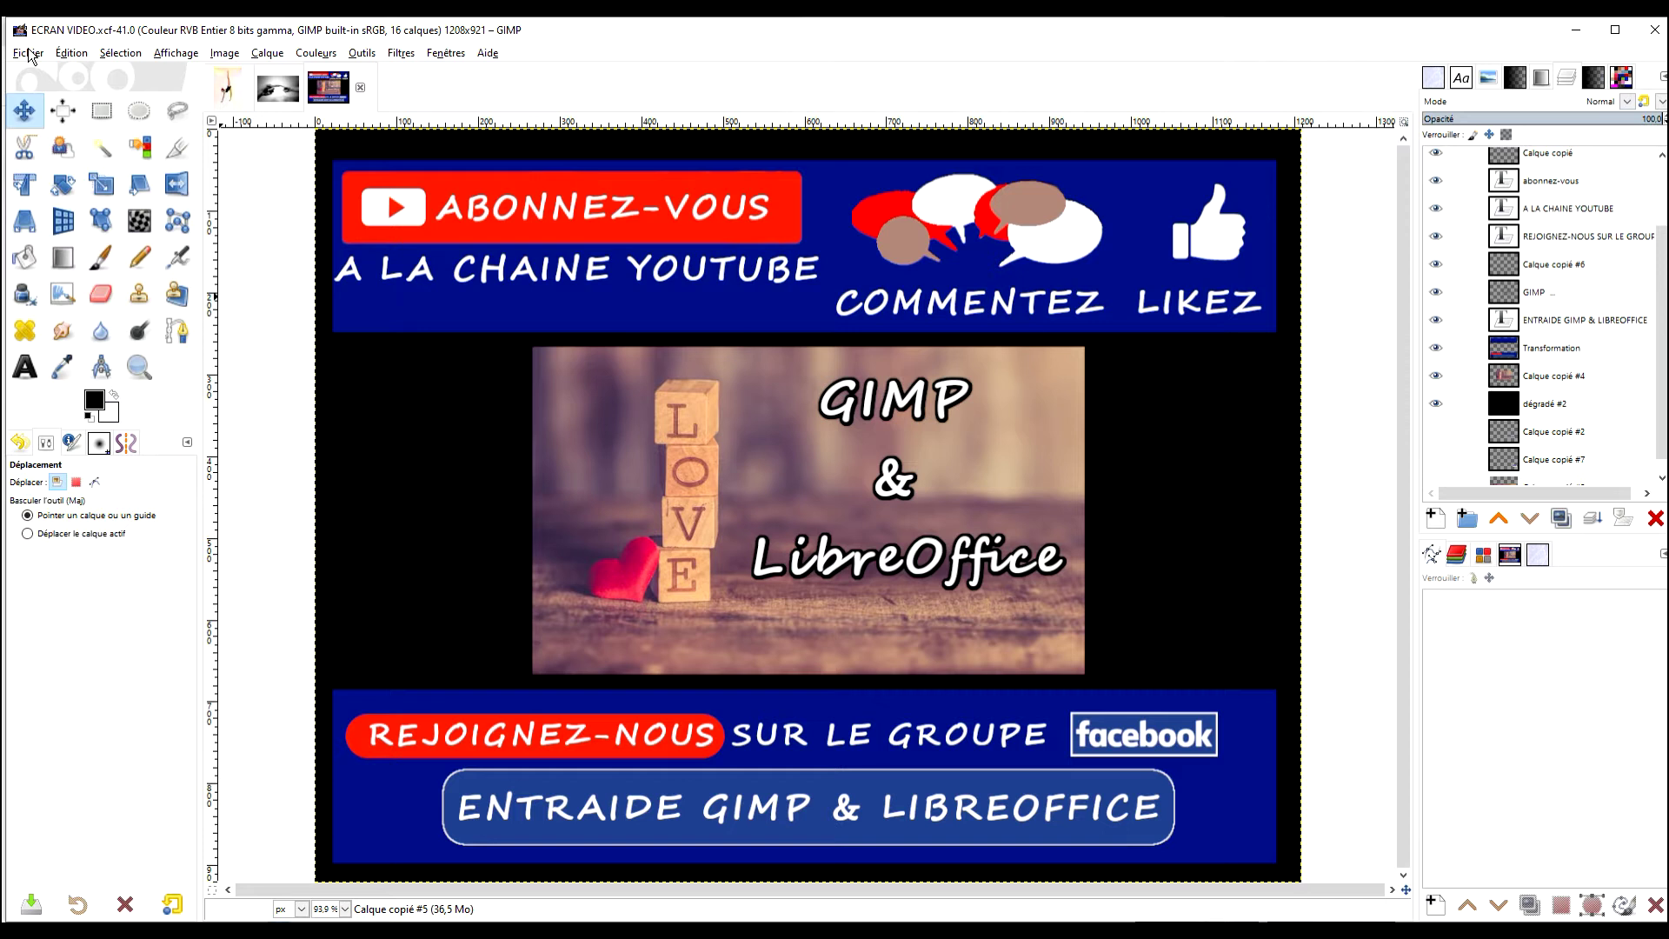
# In the black-and-white hands image, delete the four layers above the base photo and select the remaining Calque copié layer
pyautogui.click(278, 88)
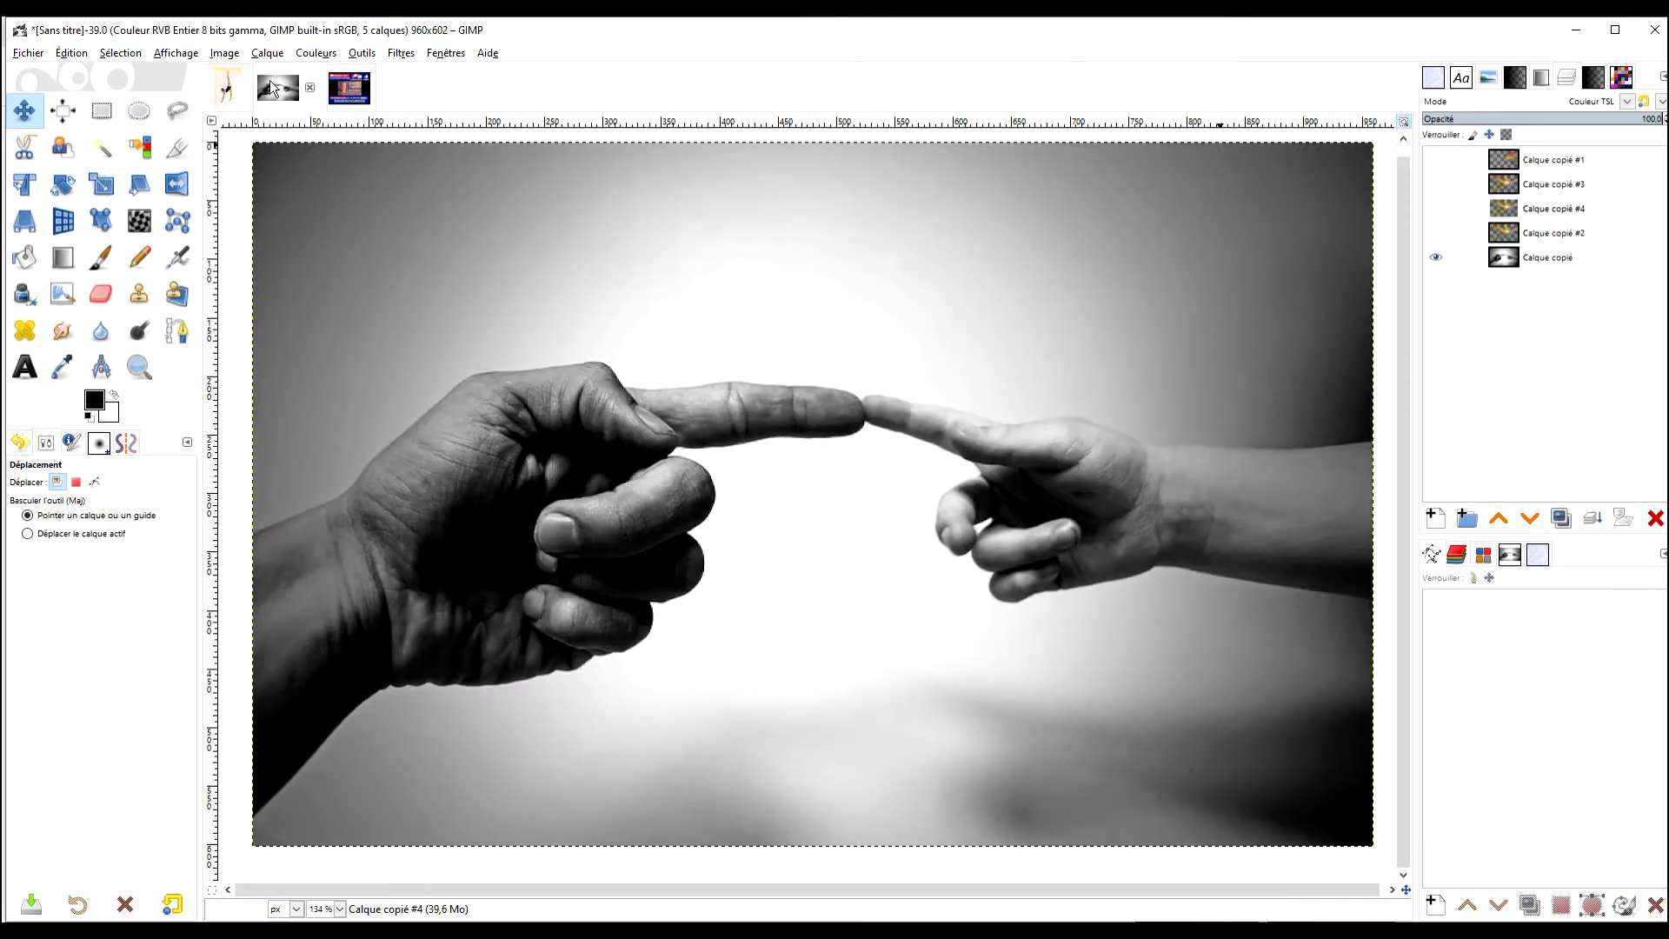
pyautogui.click(1600, 160)
pyautogui.click(1654, 518)
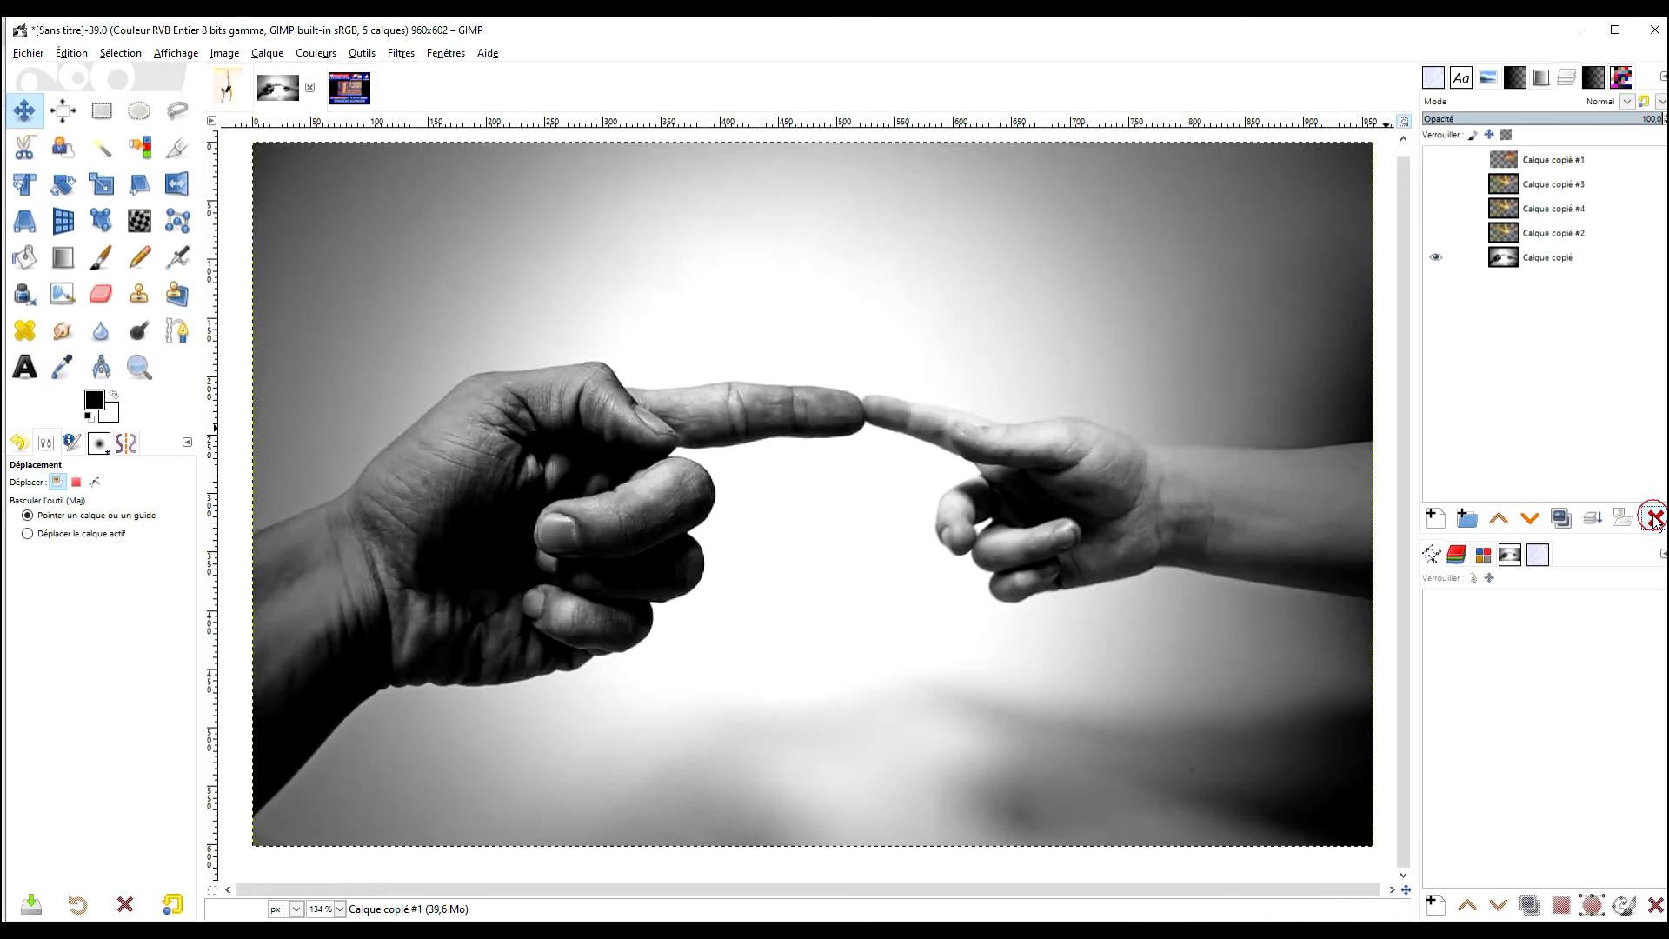
pyautogui.click(1654, 518)
pyautogui.click(1655, 518)
pyautogui.click(1655, 518)
pyautogui.click(1530, 165)
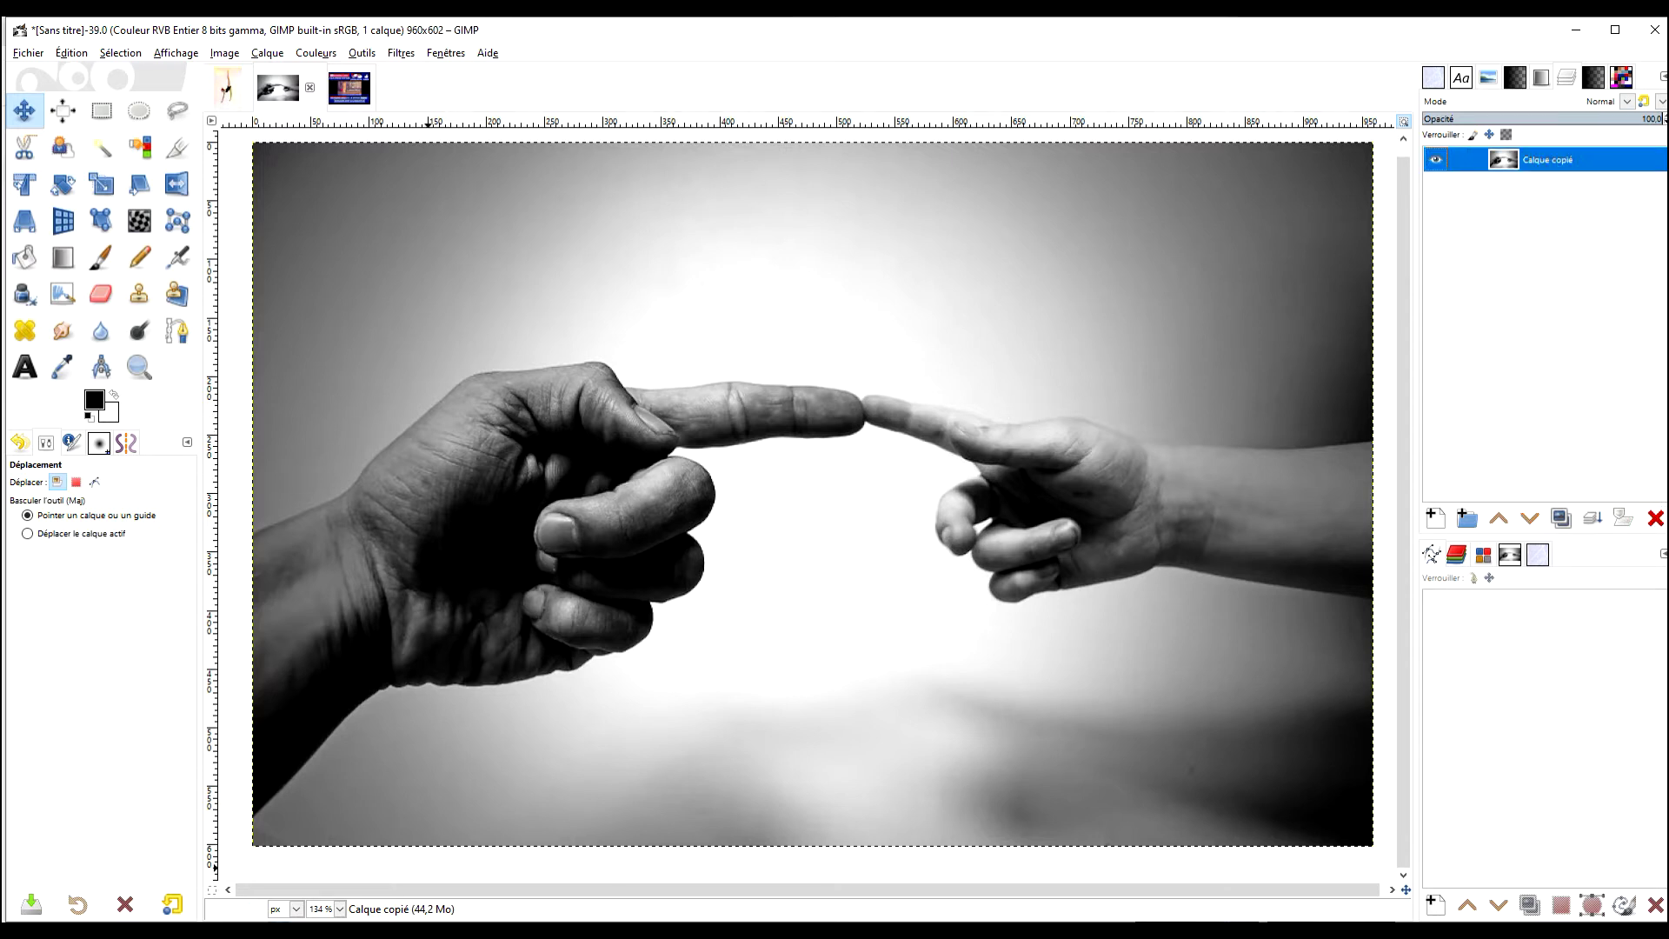
# Check the hands photo's source page on Pixabay in the browser and return to GIMP
pyautogui.hotkey('alt', 'Tab')
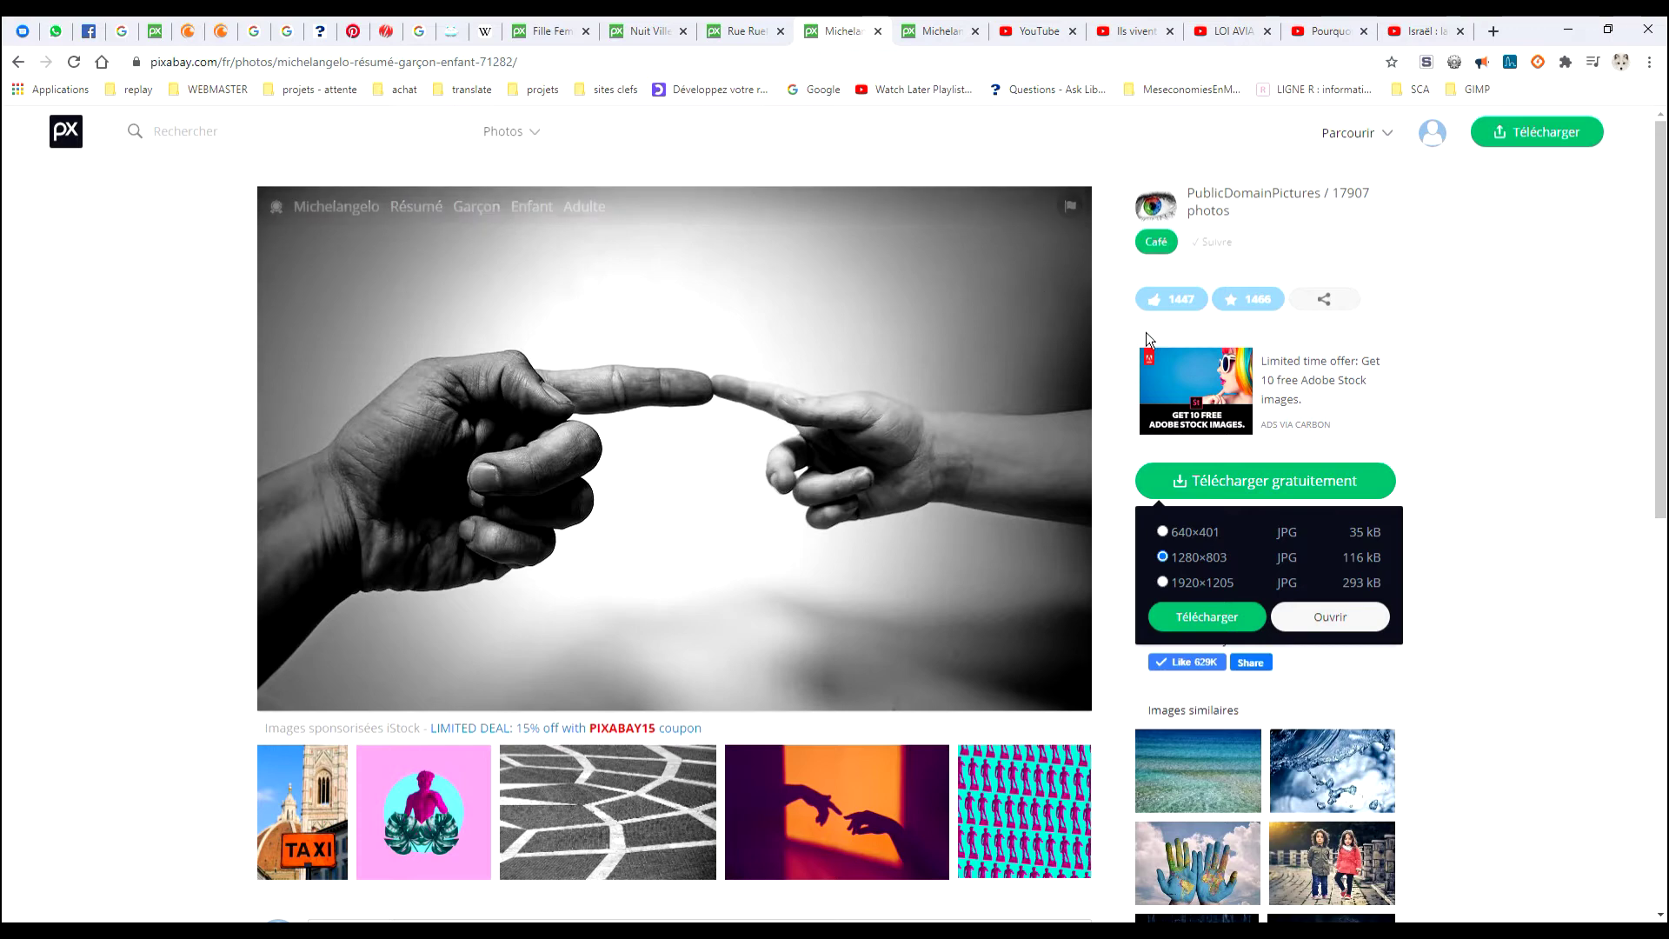
pyautogui.hotkey('alt', 'Tab')
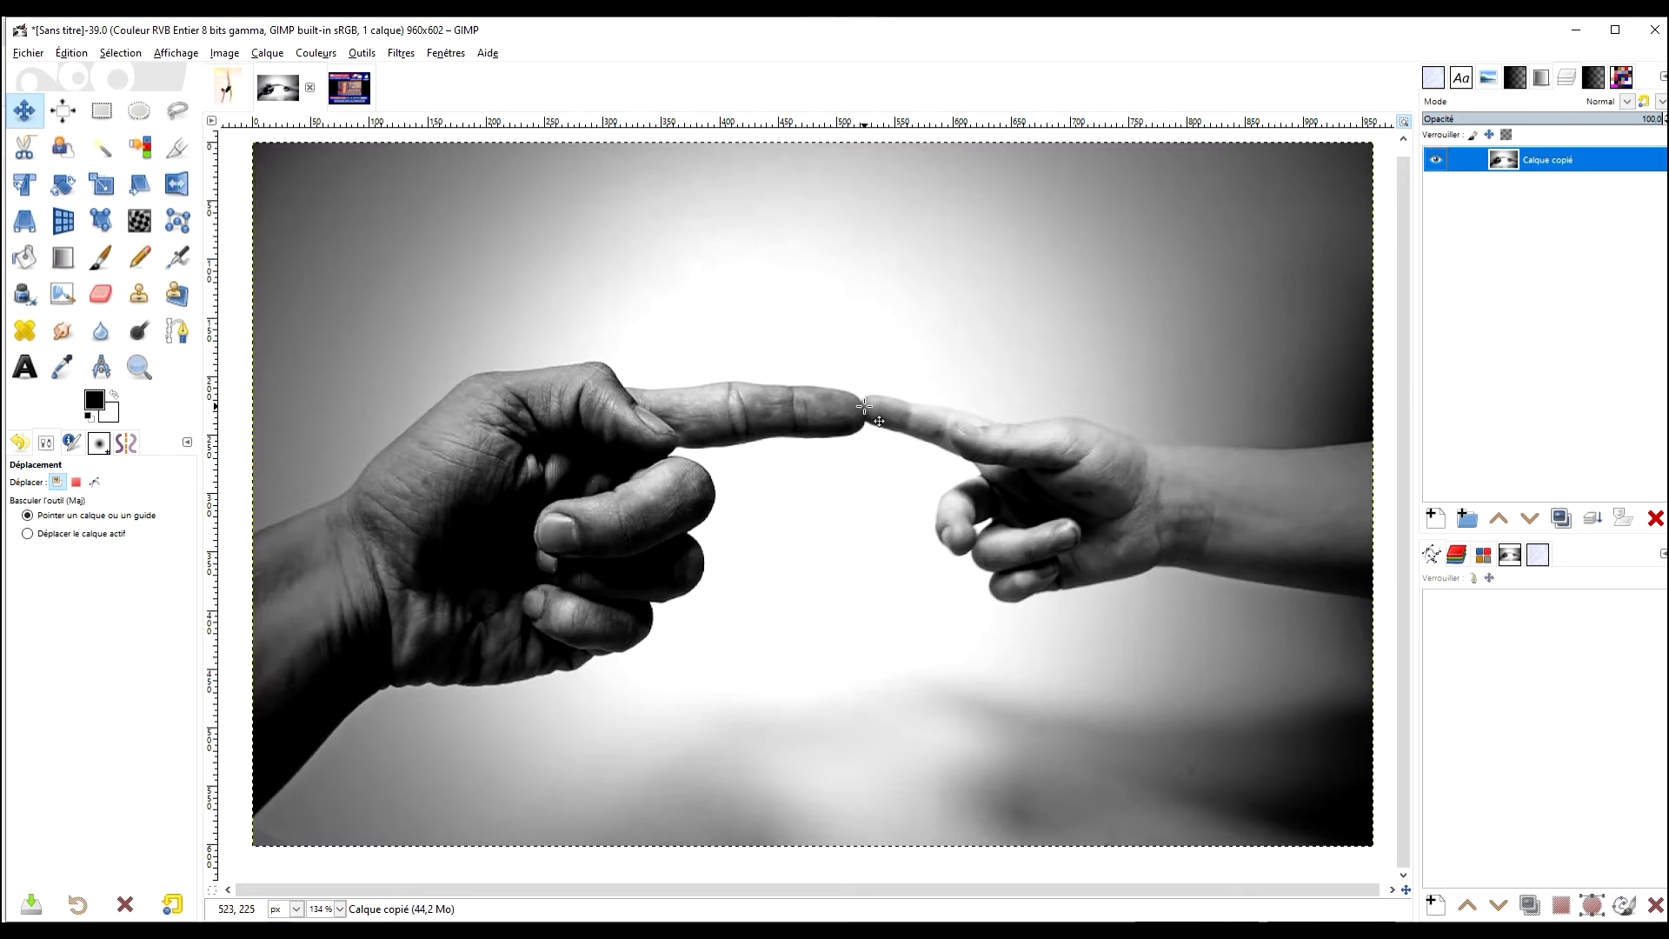
# Open the G'MIC-Qt filter, search for "neon", choose Neon Lightning and reset its parameters to their defaults
pyautogui.click(400, 54)
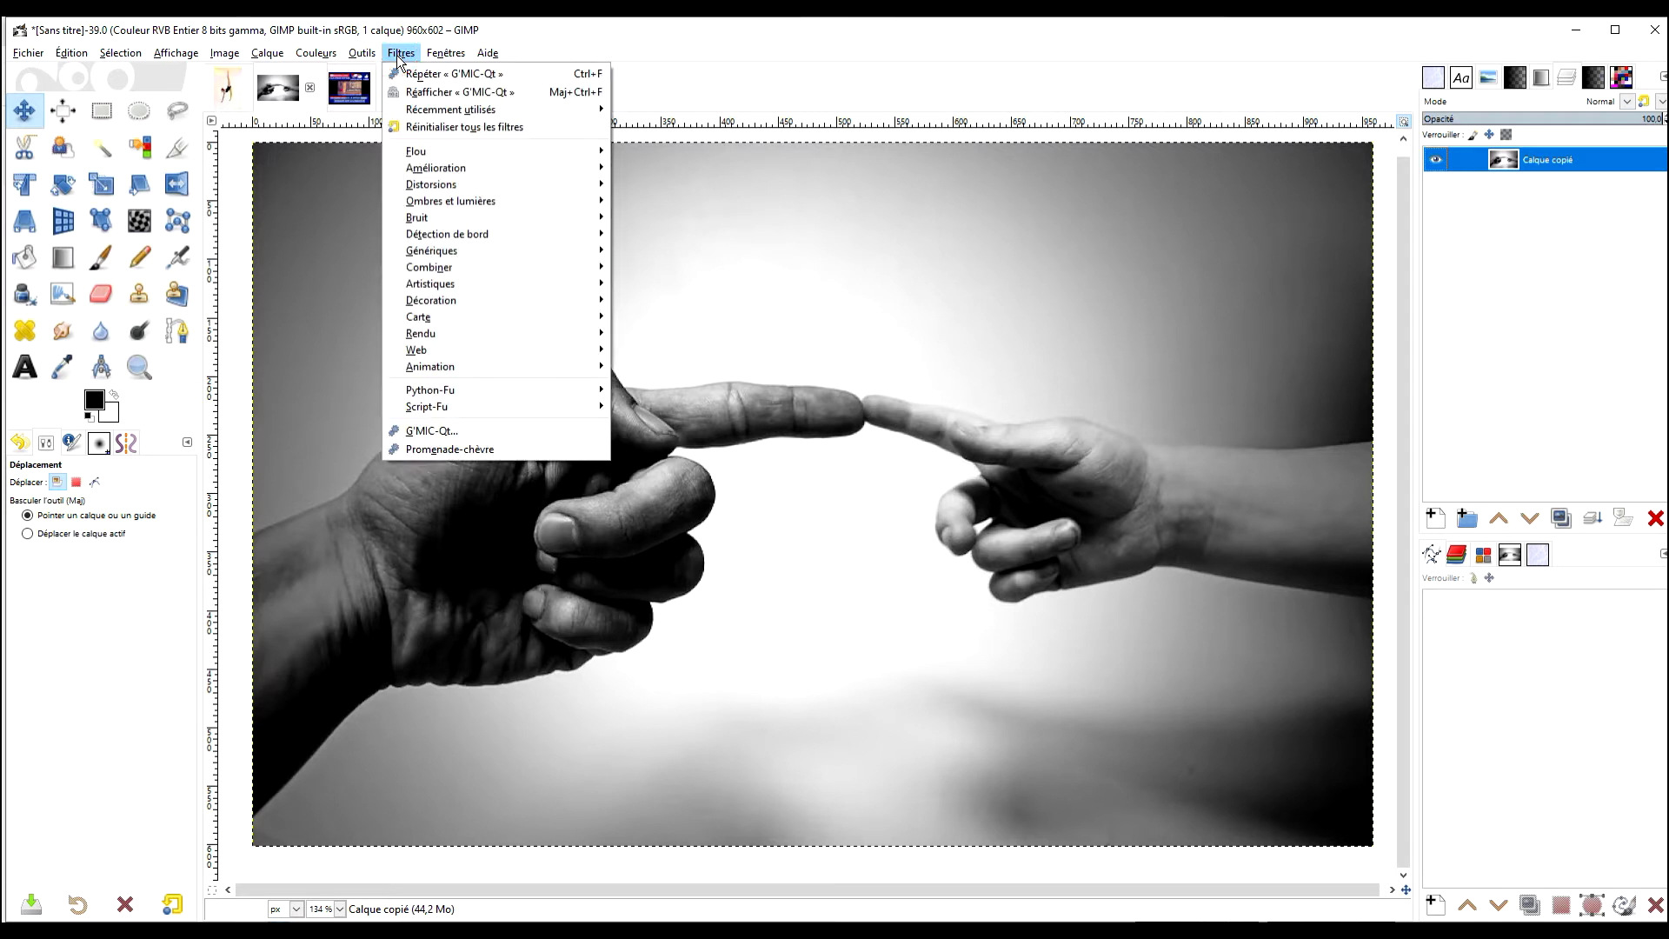
pyautogui.click(444, 430)
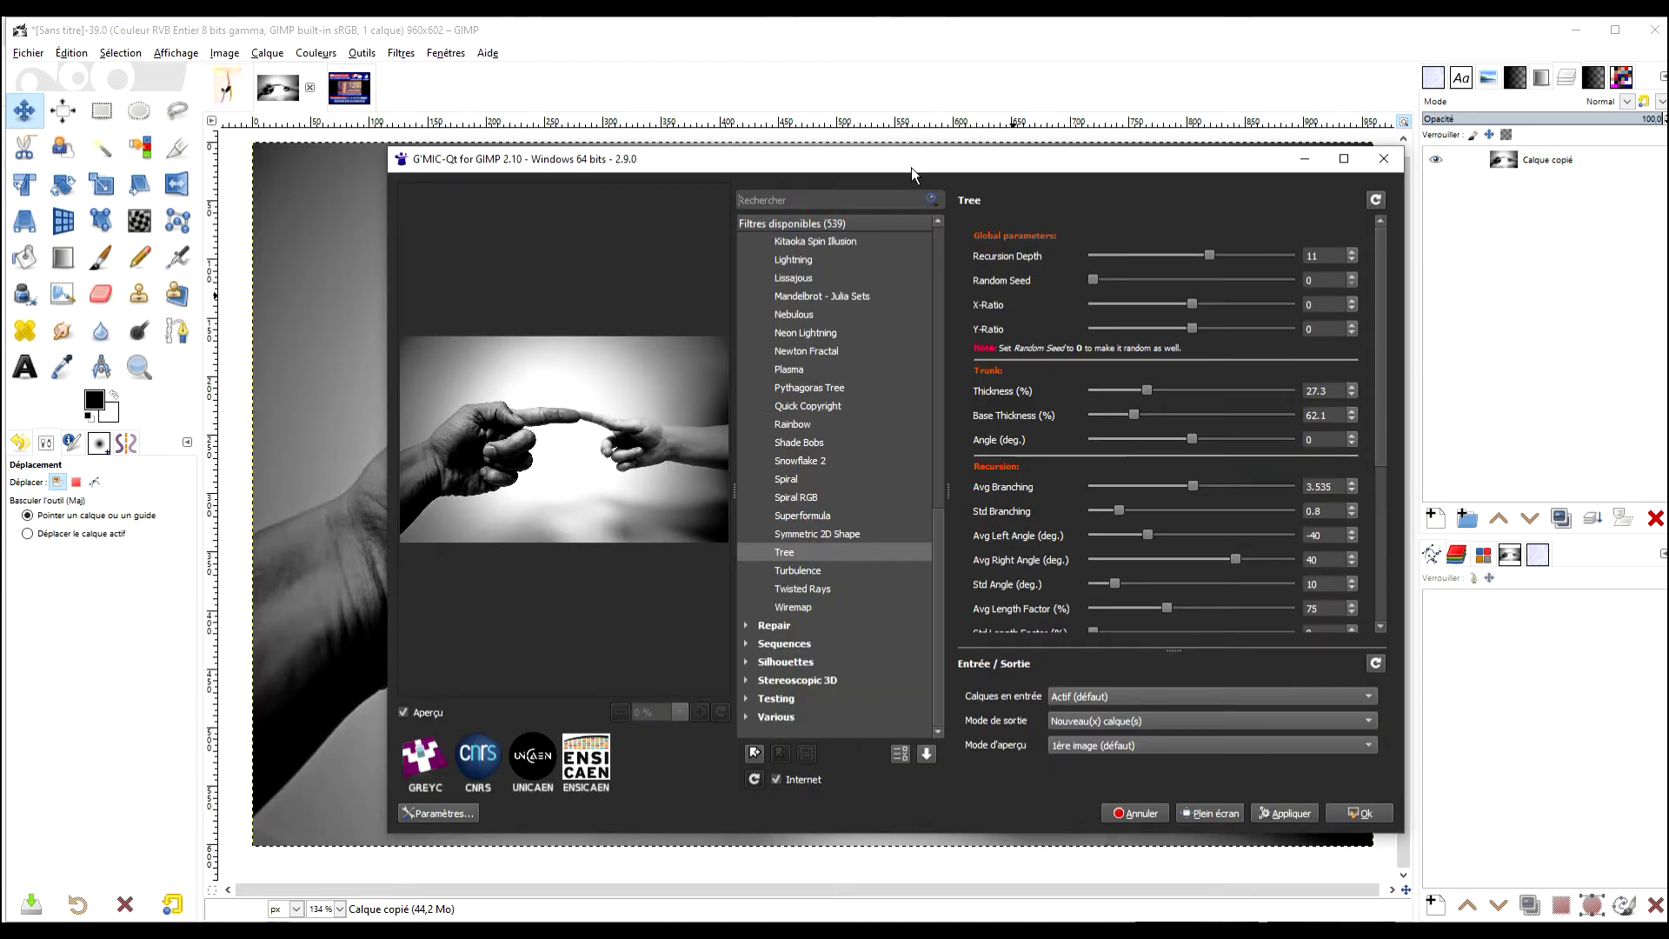
pyautogui.write('neon')
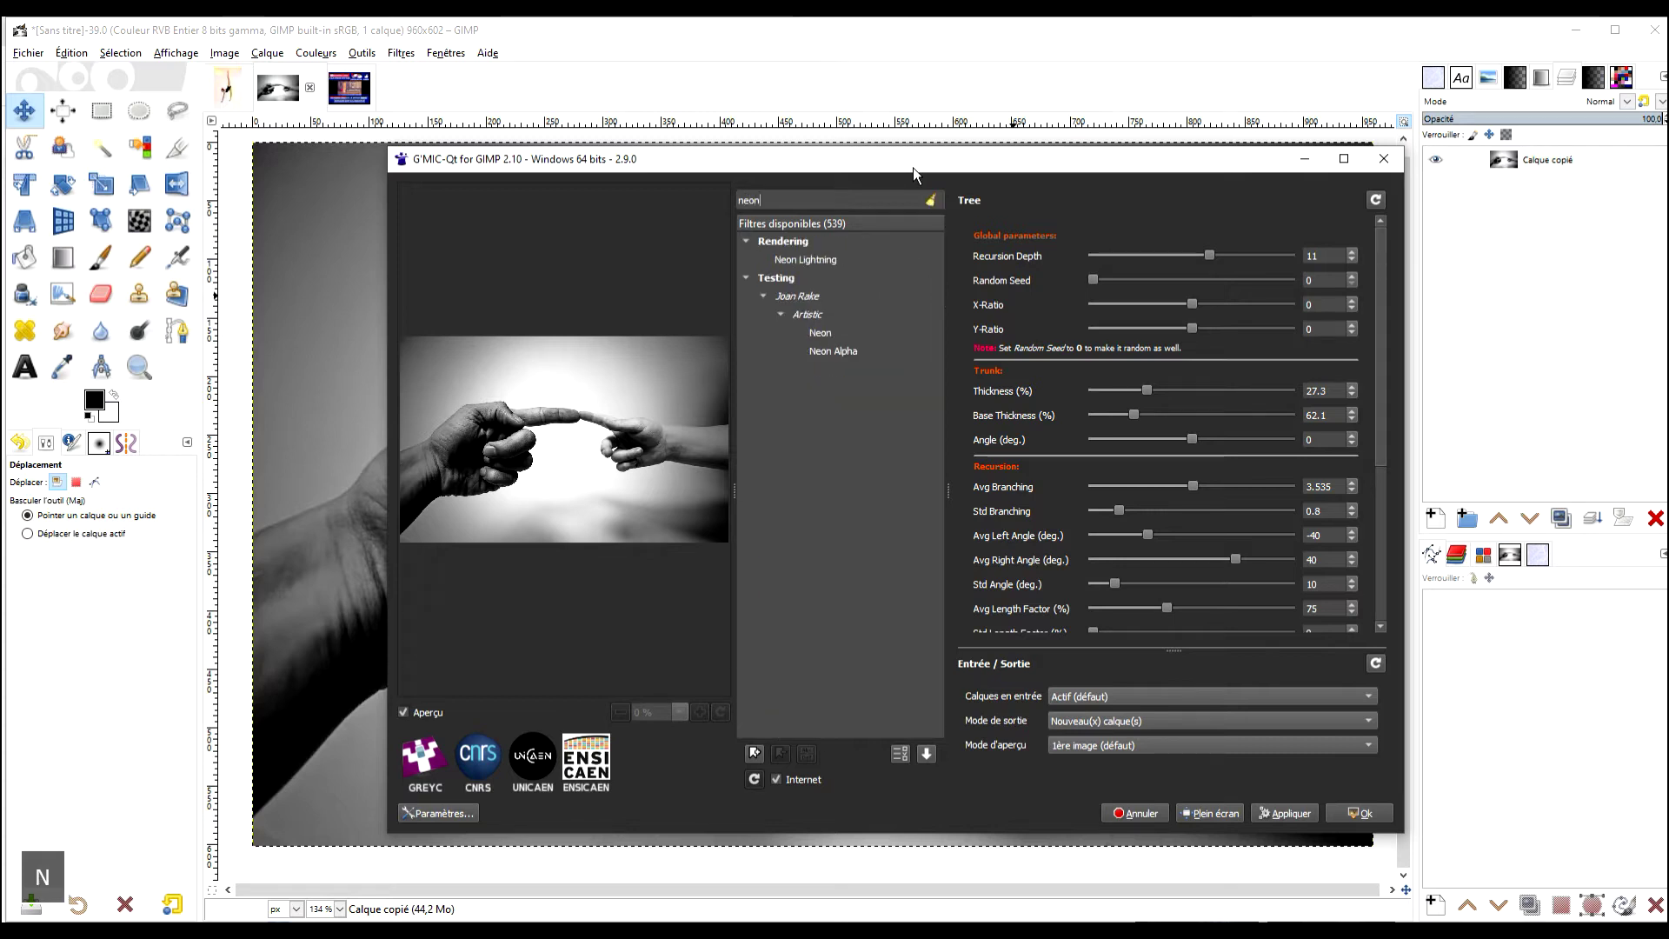
pyautogui.click(834, 260)
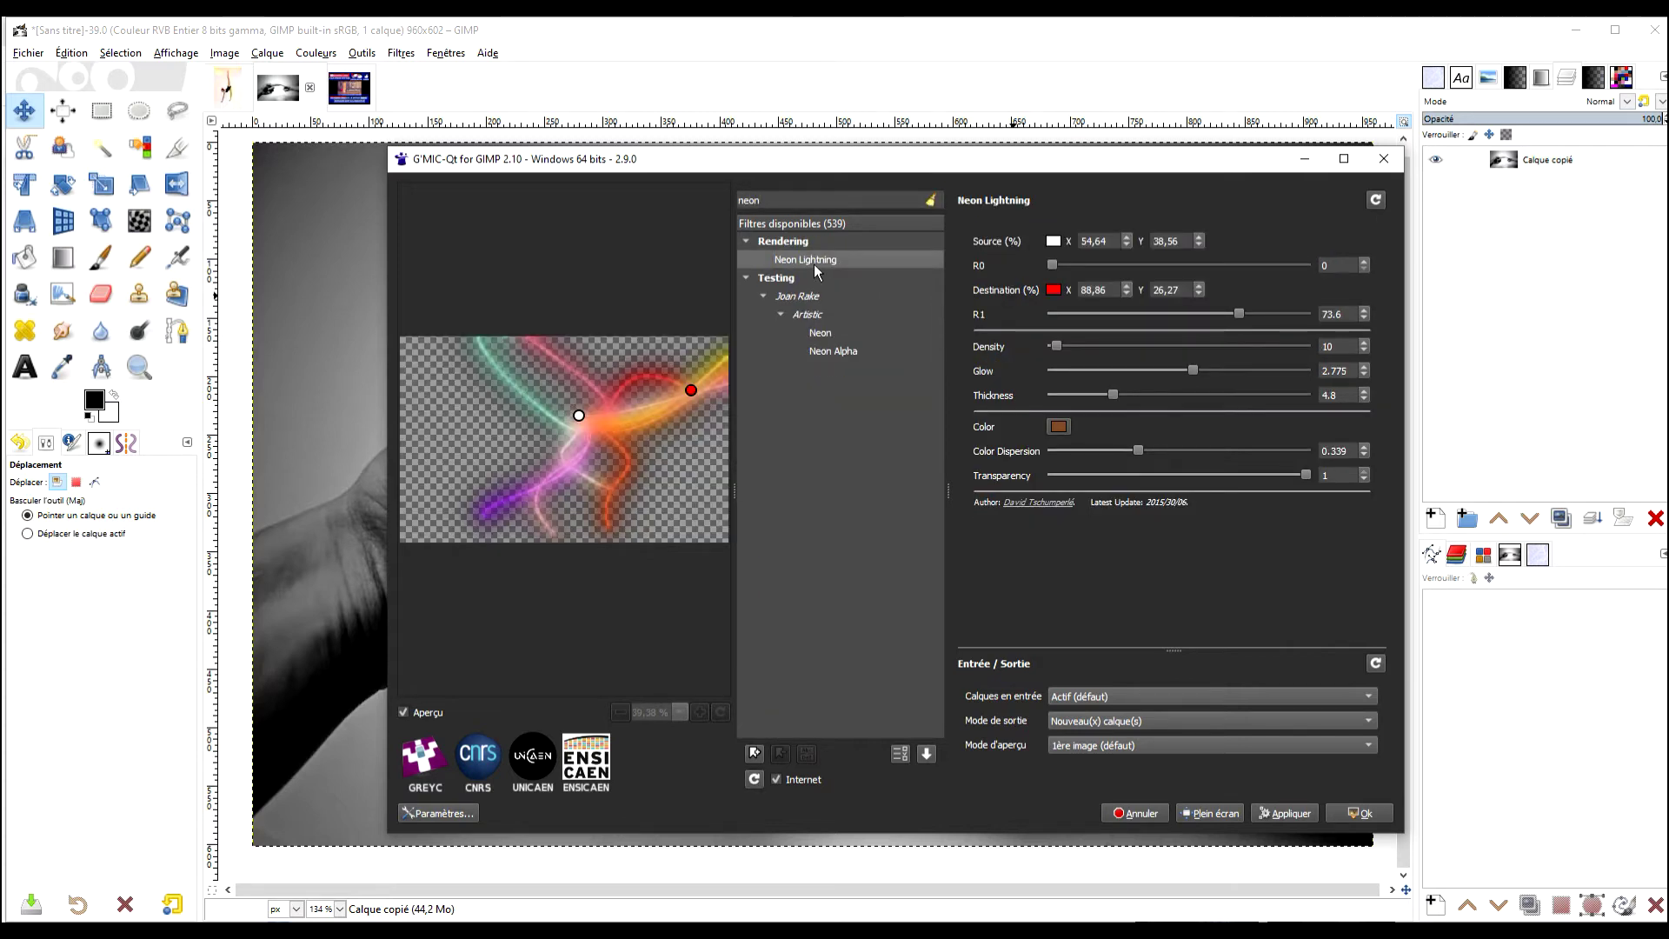
pyautogui.click(1375, 200)
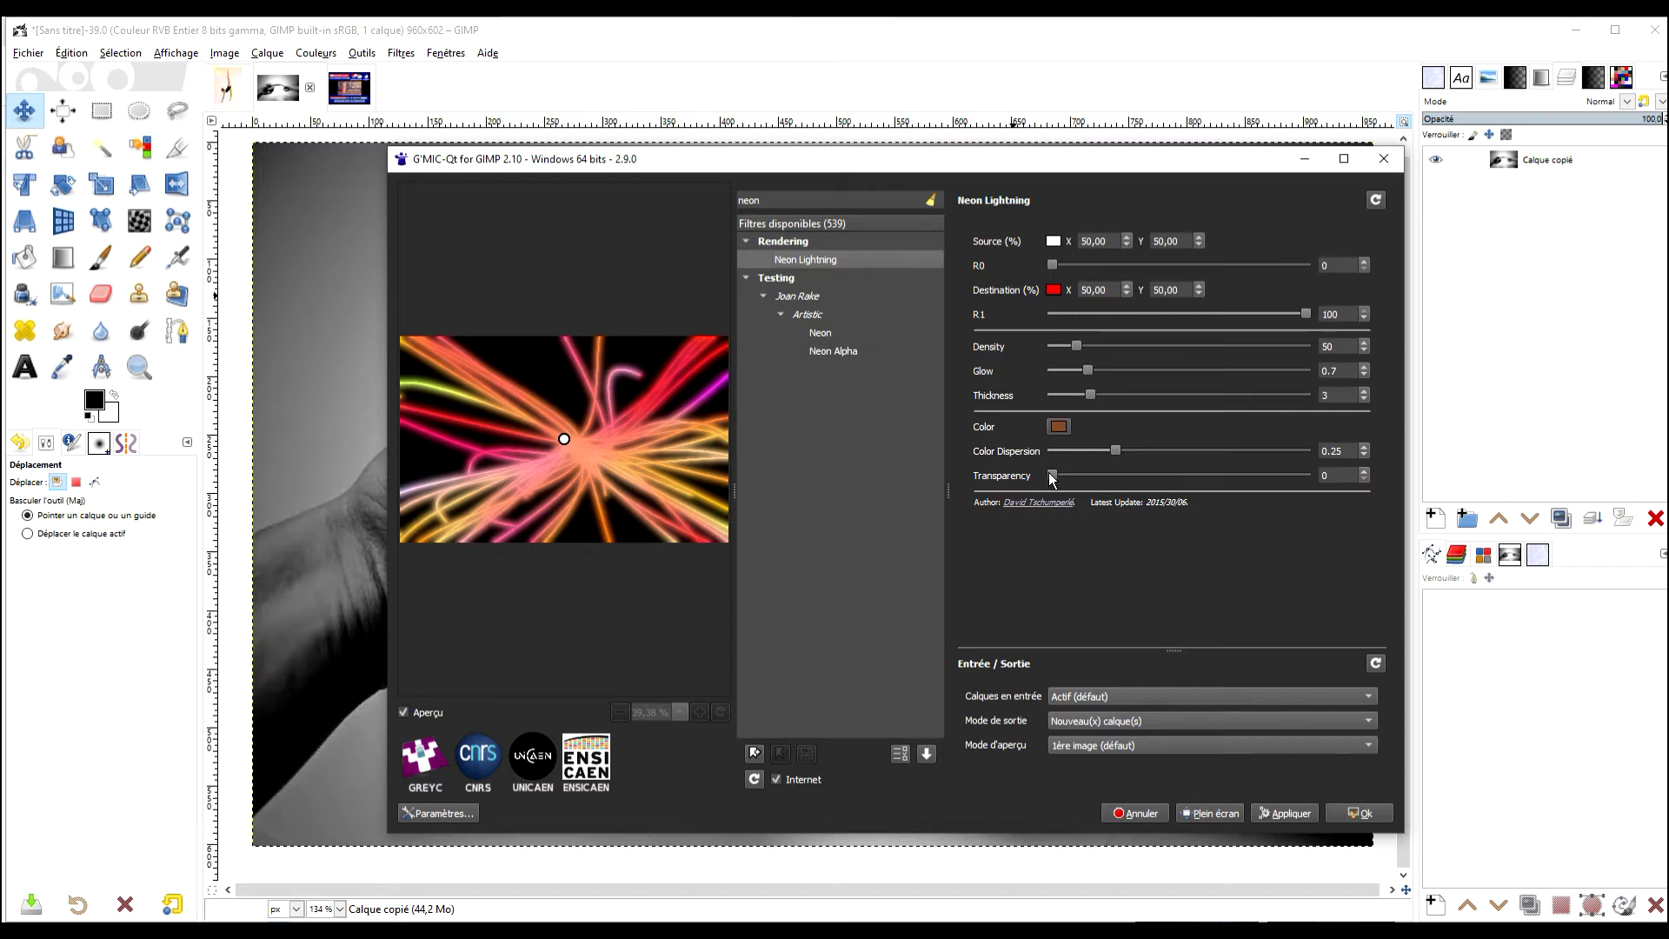
# Set Transparency to 1, the Source point to about 59.68, 47.46 and the Destination point to about 93.10, 46.61
pyautogui.moveTo(1052, 479); pyautogui.dragTo(1410, 480)
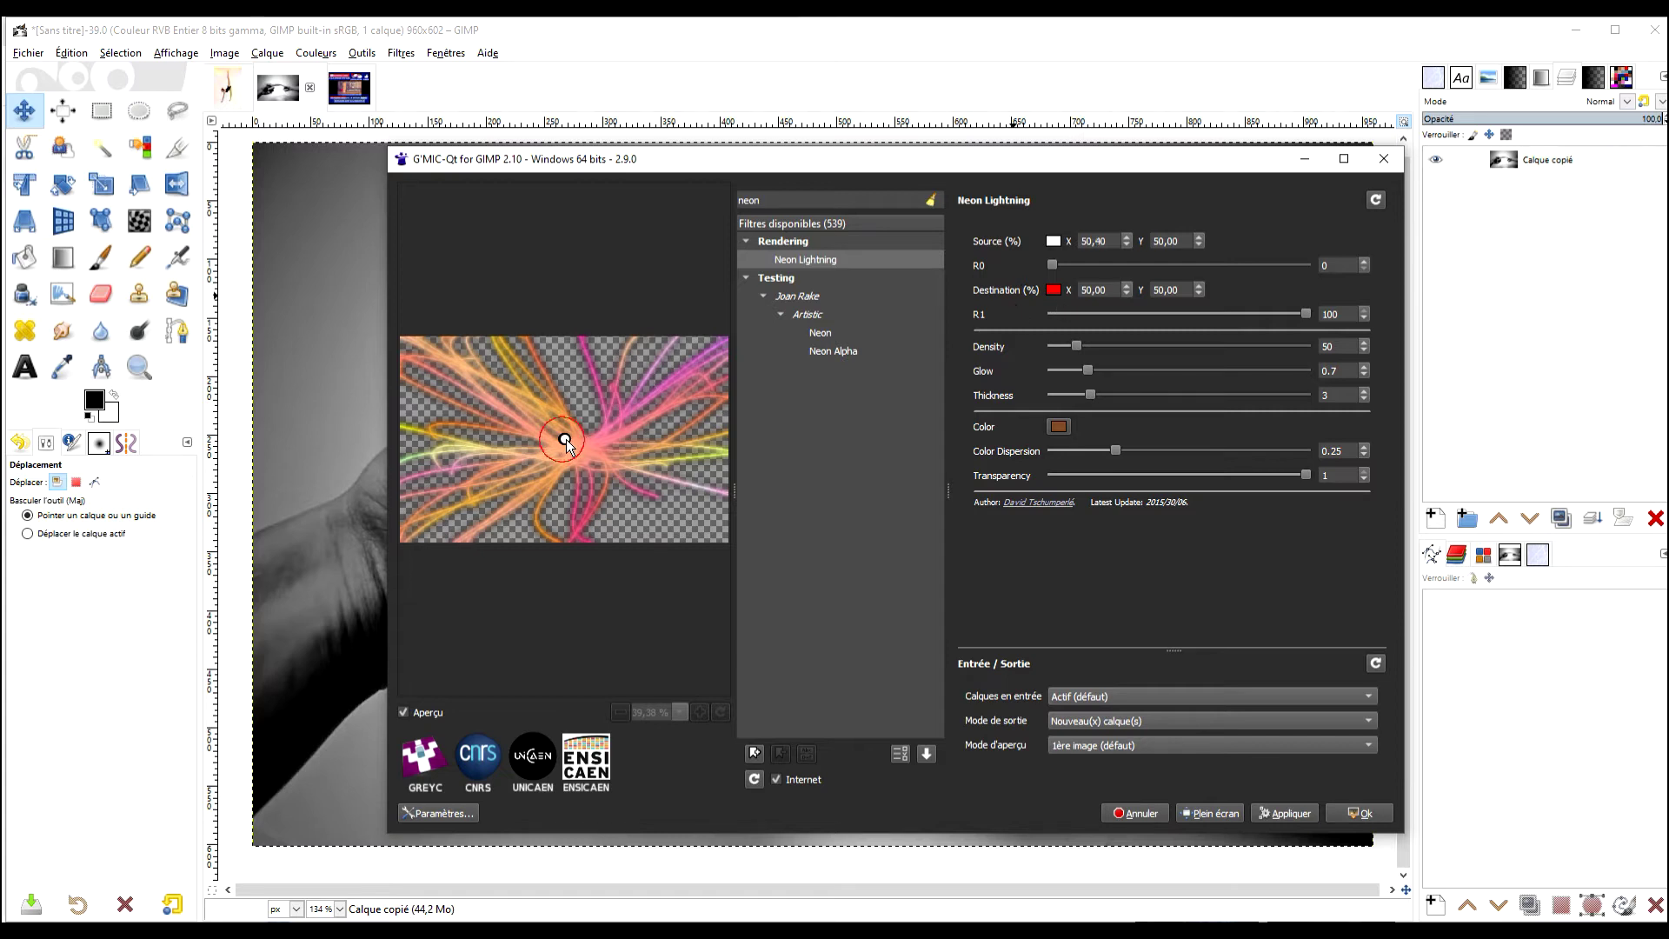
pyautogui.click(597, 434)
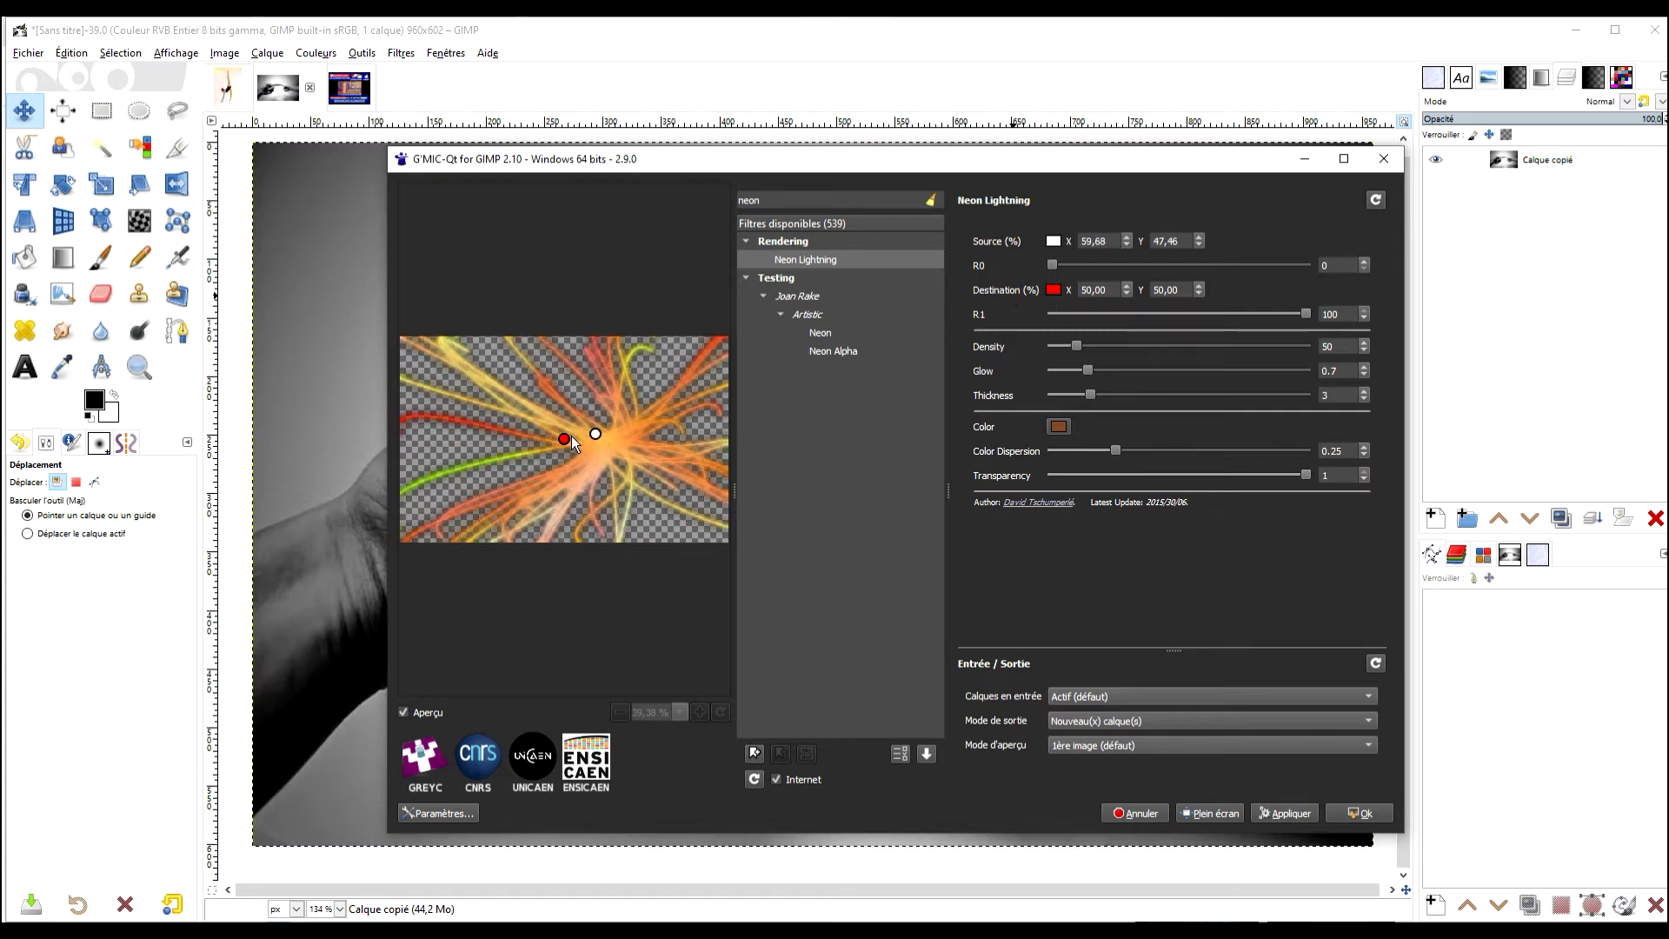
pyautogui.moveTo(569, 444); pyautogui.dragTo(705, 433)
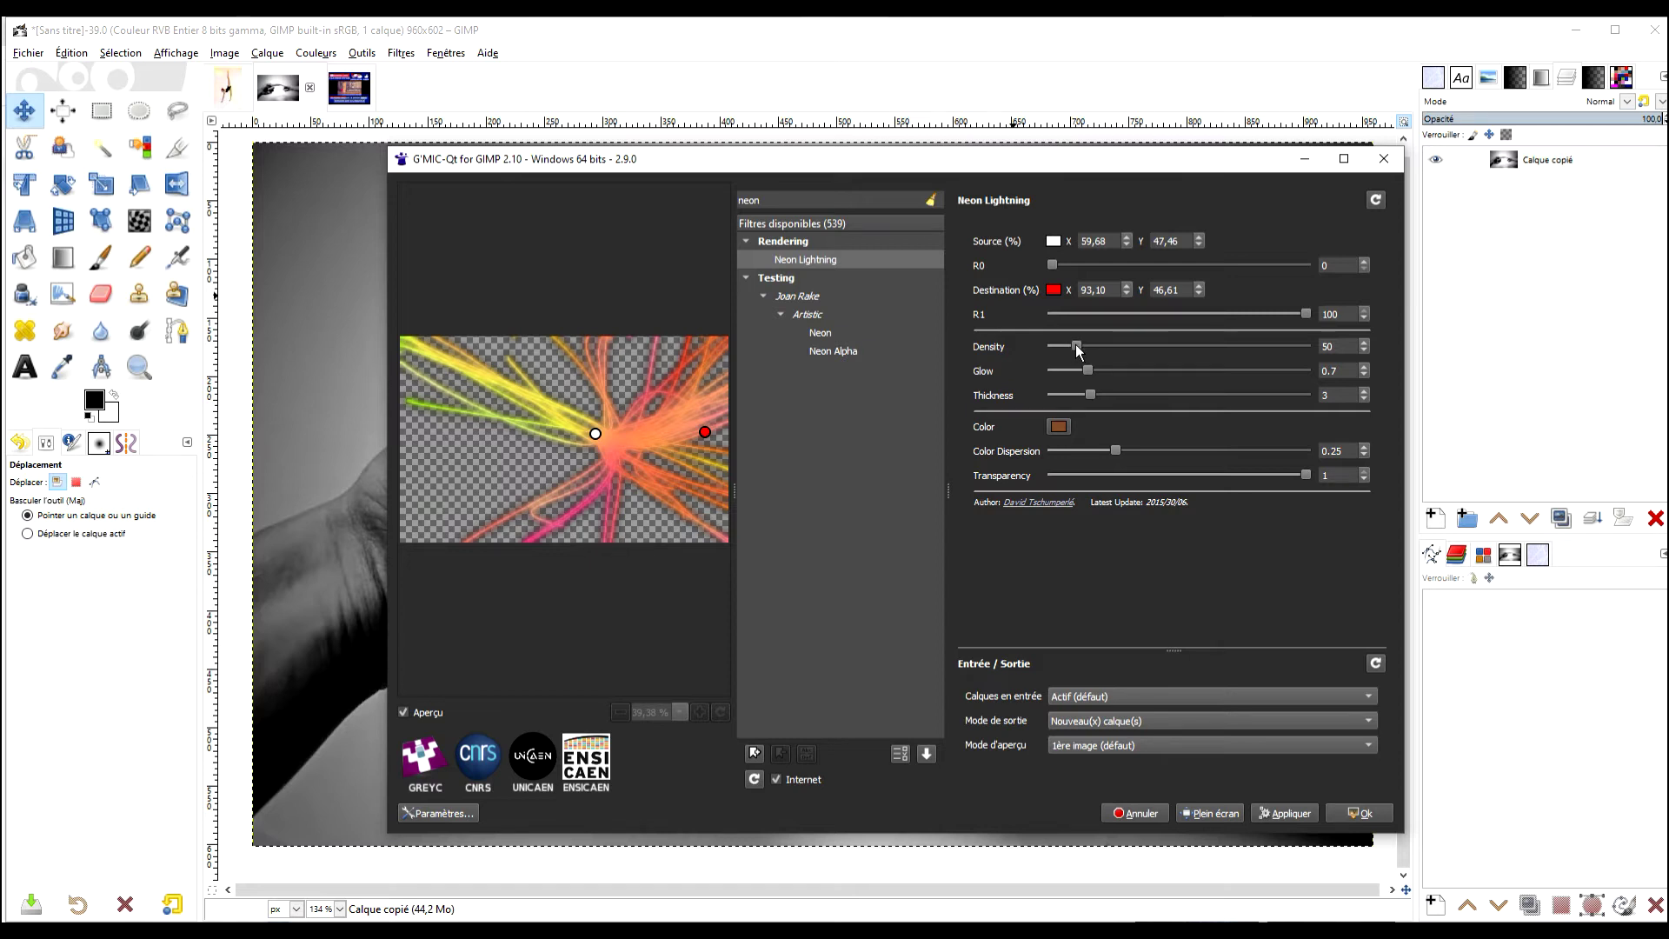
# Try lower and higher Density values, settle on 27, and shift the Destination point's X to about 94.69
pyautogui.moveTo(1077, 350); pyautogui.dragTo(1066, 349)
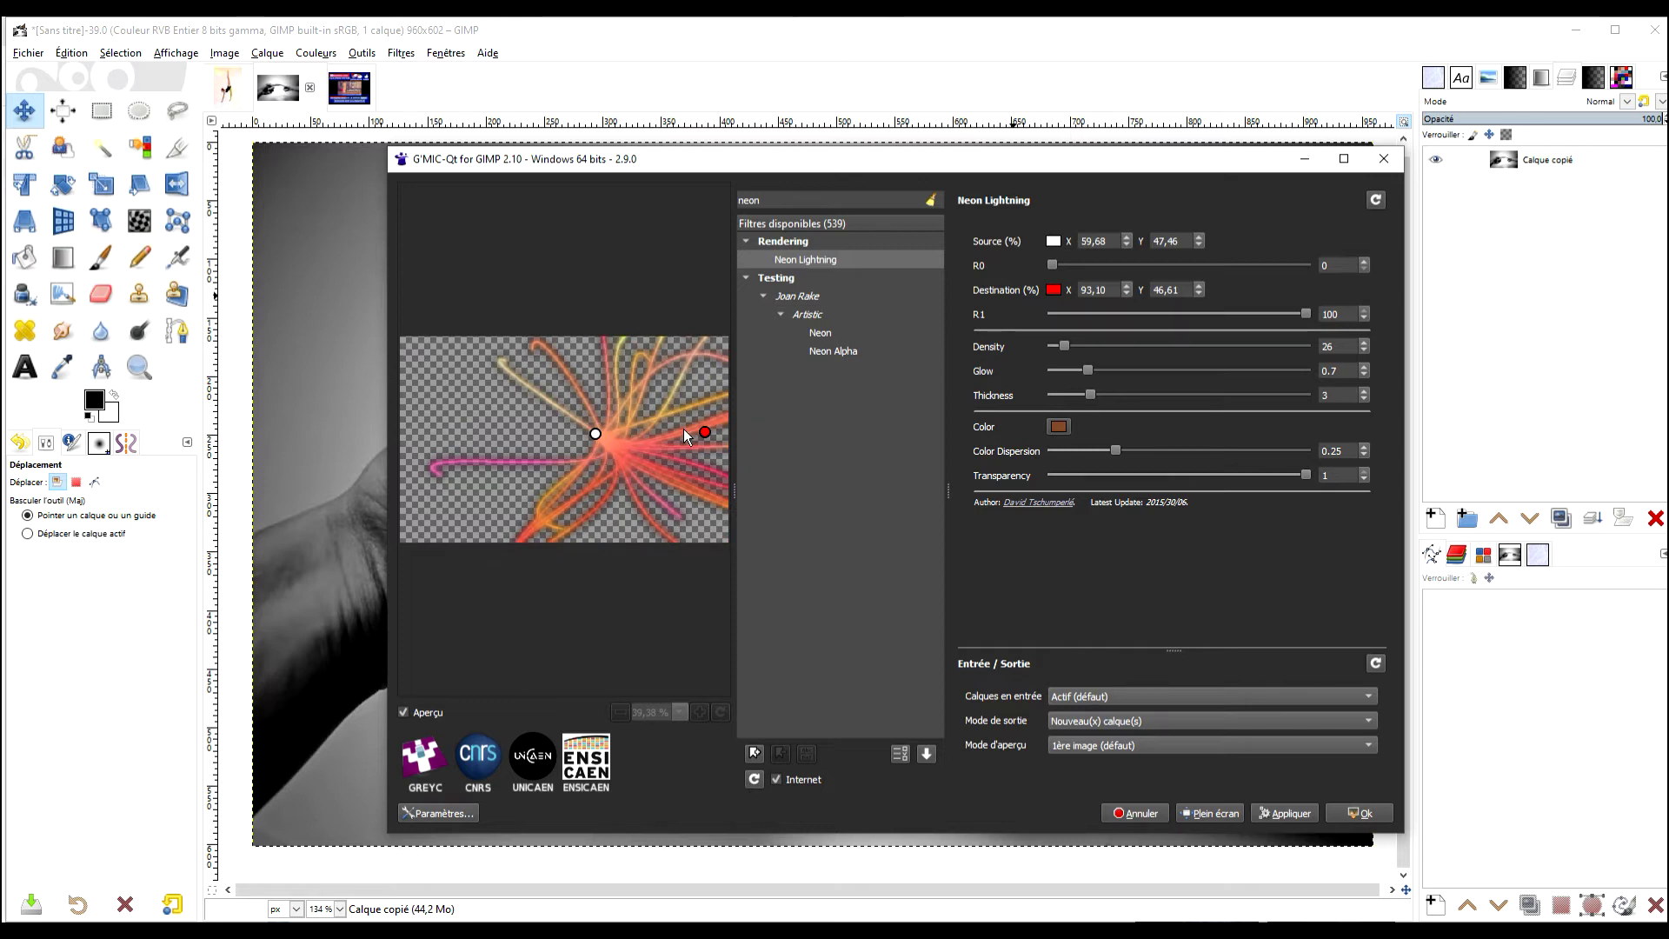
pyautogui.moveTo(1066, 347); pyautogui.dragTo(1173, 352)
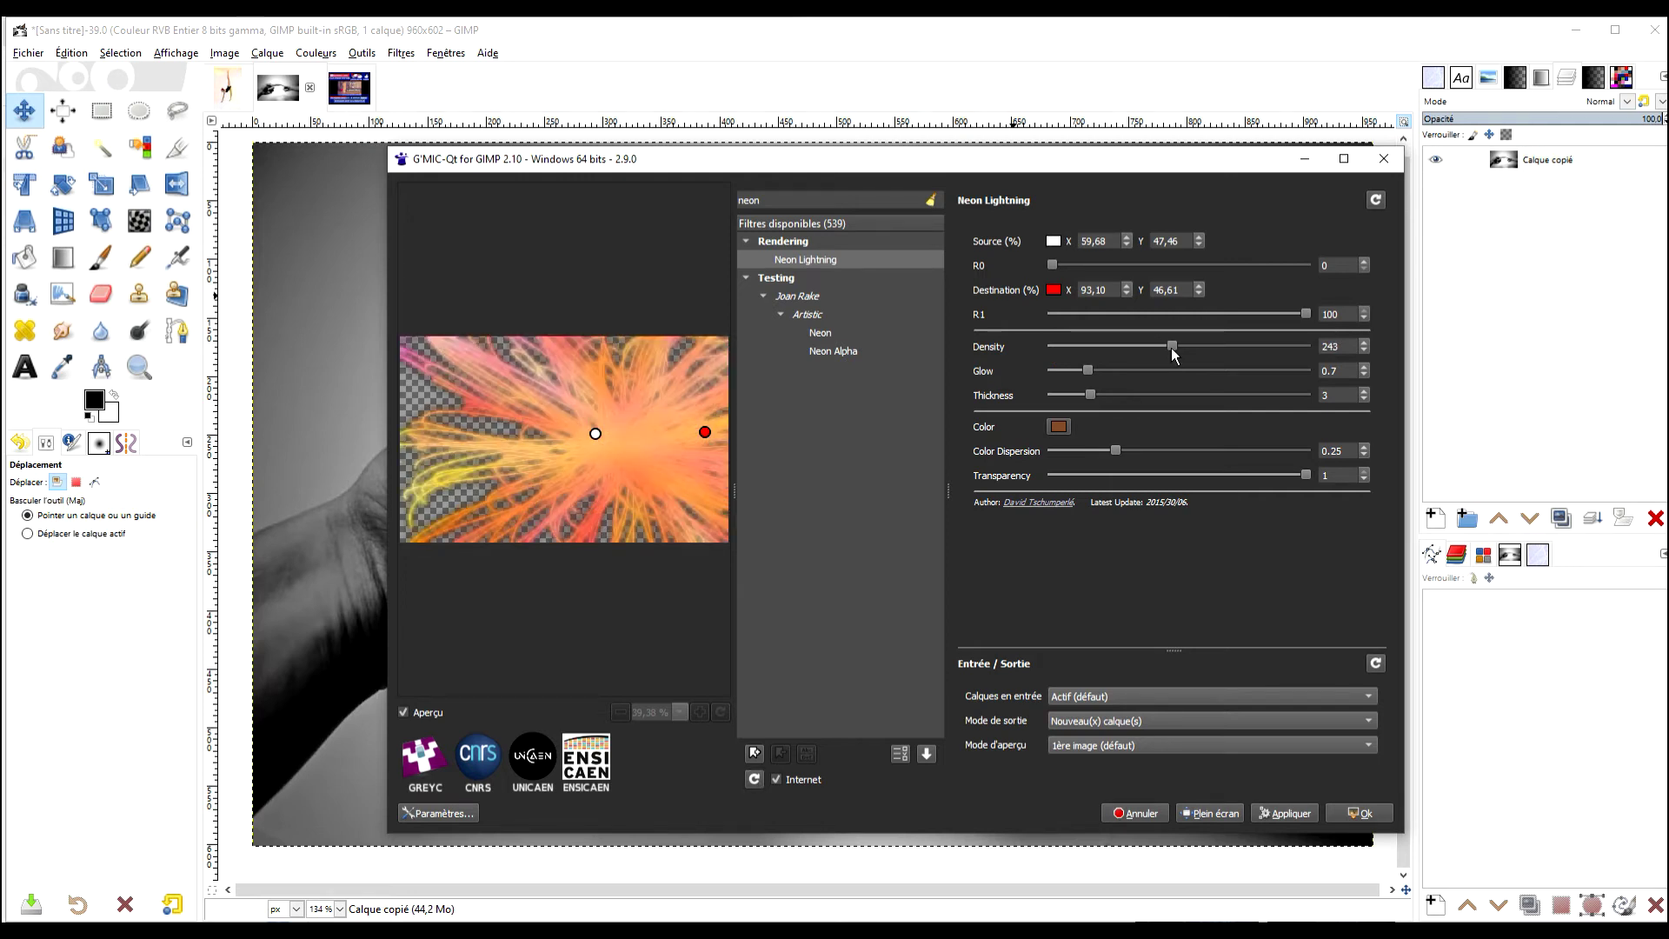
pyautogui.moveTo(1173, 350); pyautogui.dragTo(1068, 351)
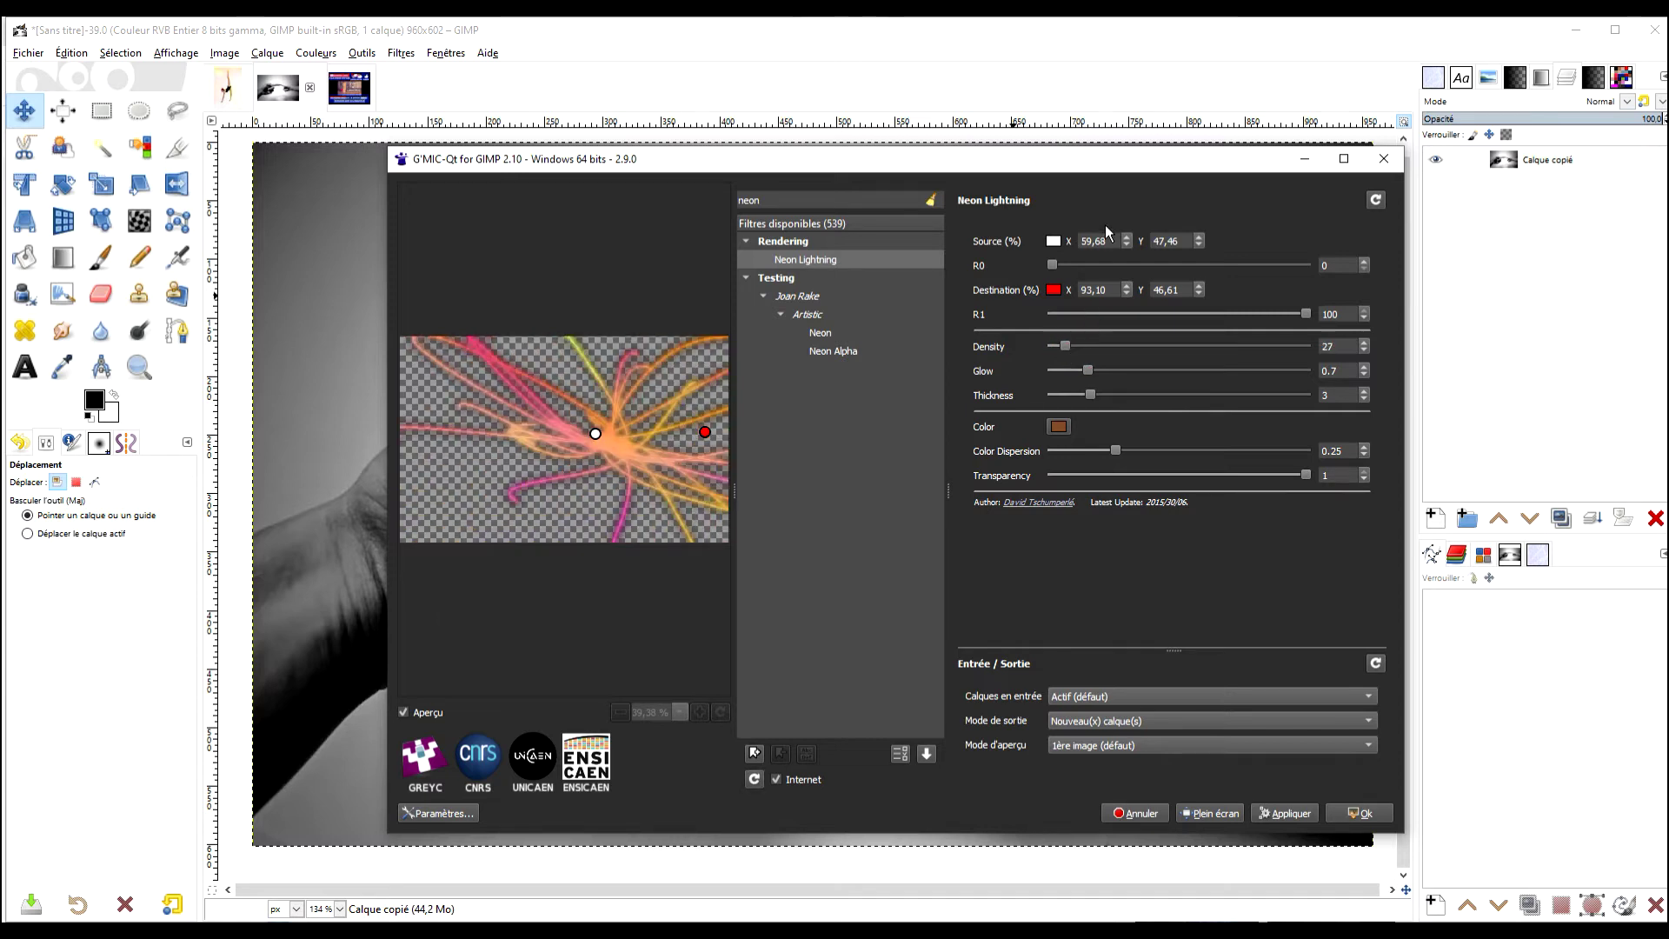
pyautogui.moveTo(705, 432)
pyautogui.mouseDown()
pyautogui.moveTo(710, 397)
pyautogui.moveTo(710, 434)
pyautogui.mouseUp()
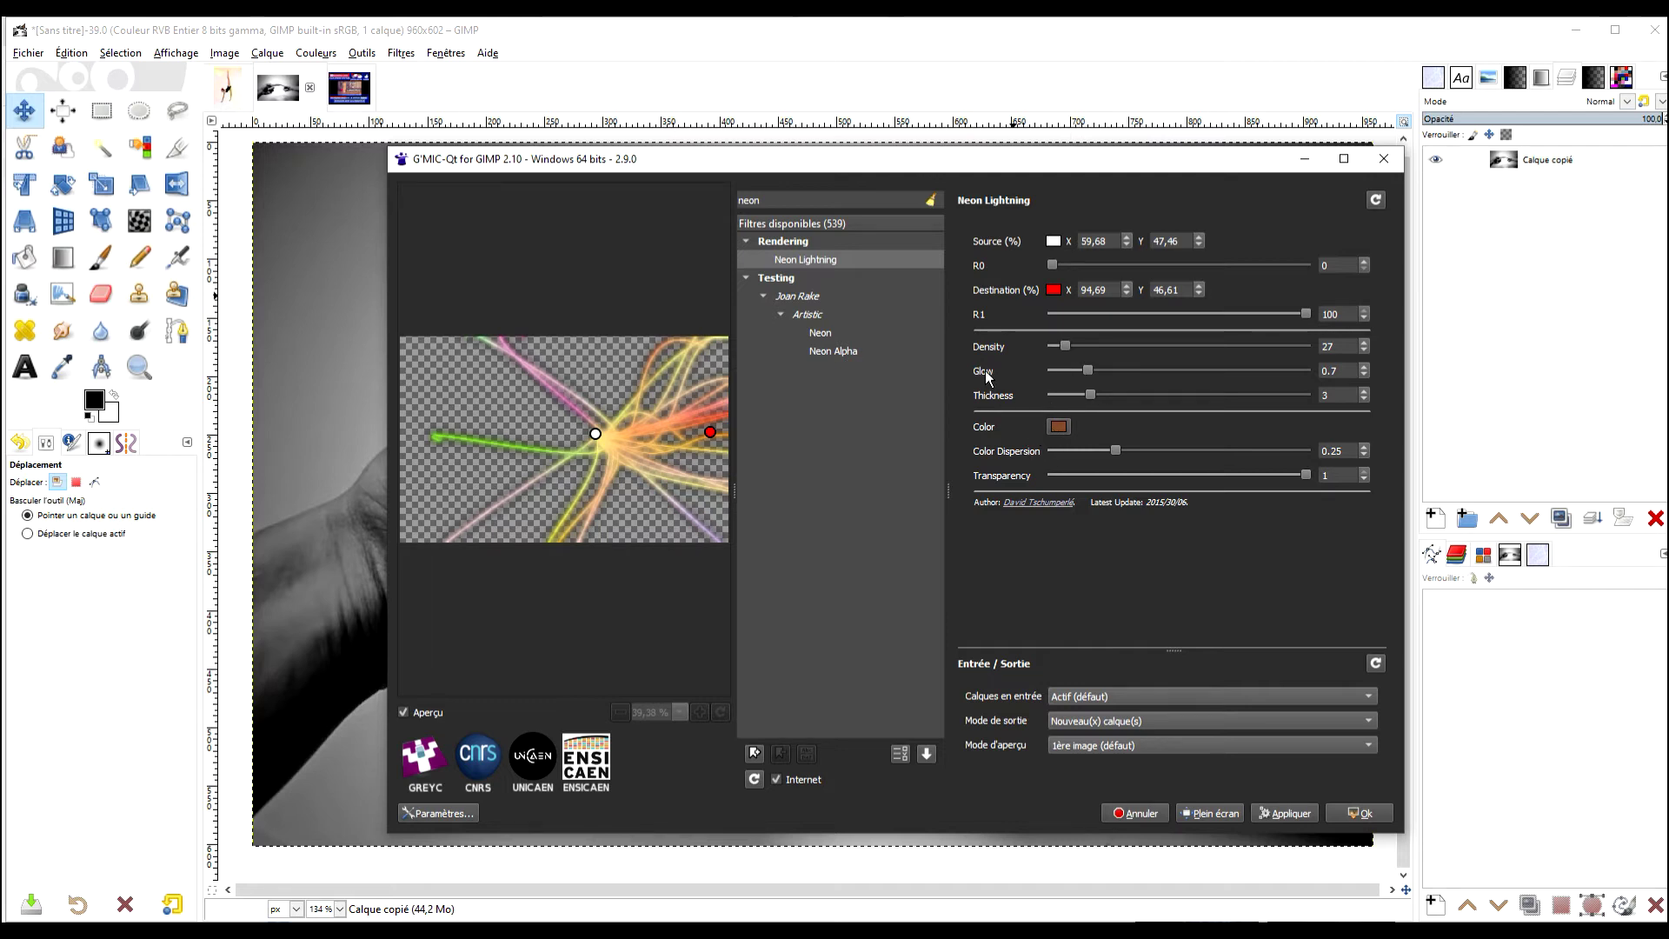
# Set Glow to 1.285, shift the Source point to about 60.74, 47.03, and apply the Neon Lightning filter as a new layer
pyautogui.moveTo(1088, 371)
pyautogui.mouseDown()
pyautogui.moveTo(1160, 369)
pyautogui.moveTo(1087, 374)
pyautogui.moveTo(1119, 376)
pyautogui.mouseUp()
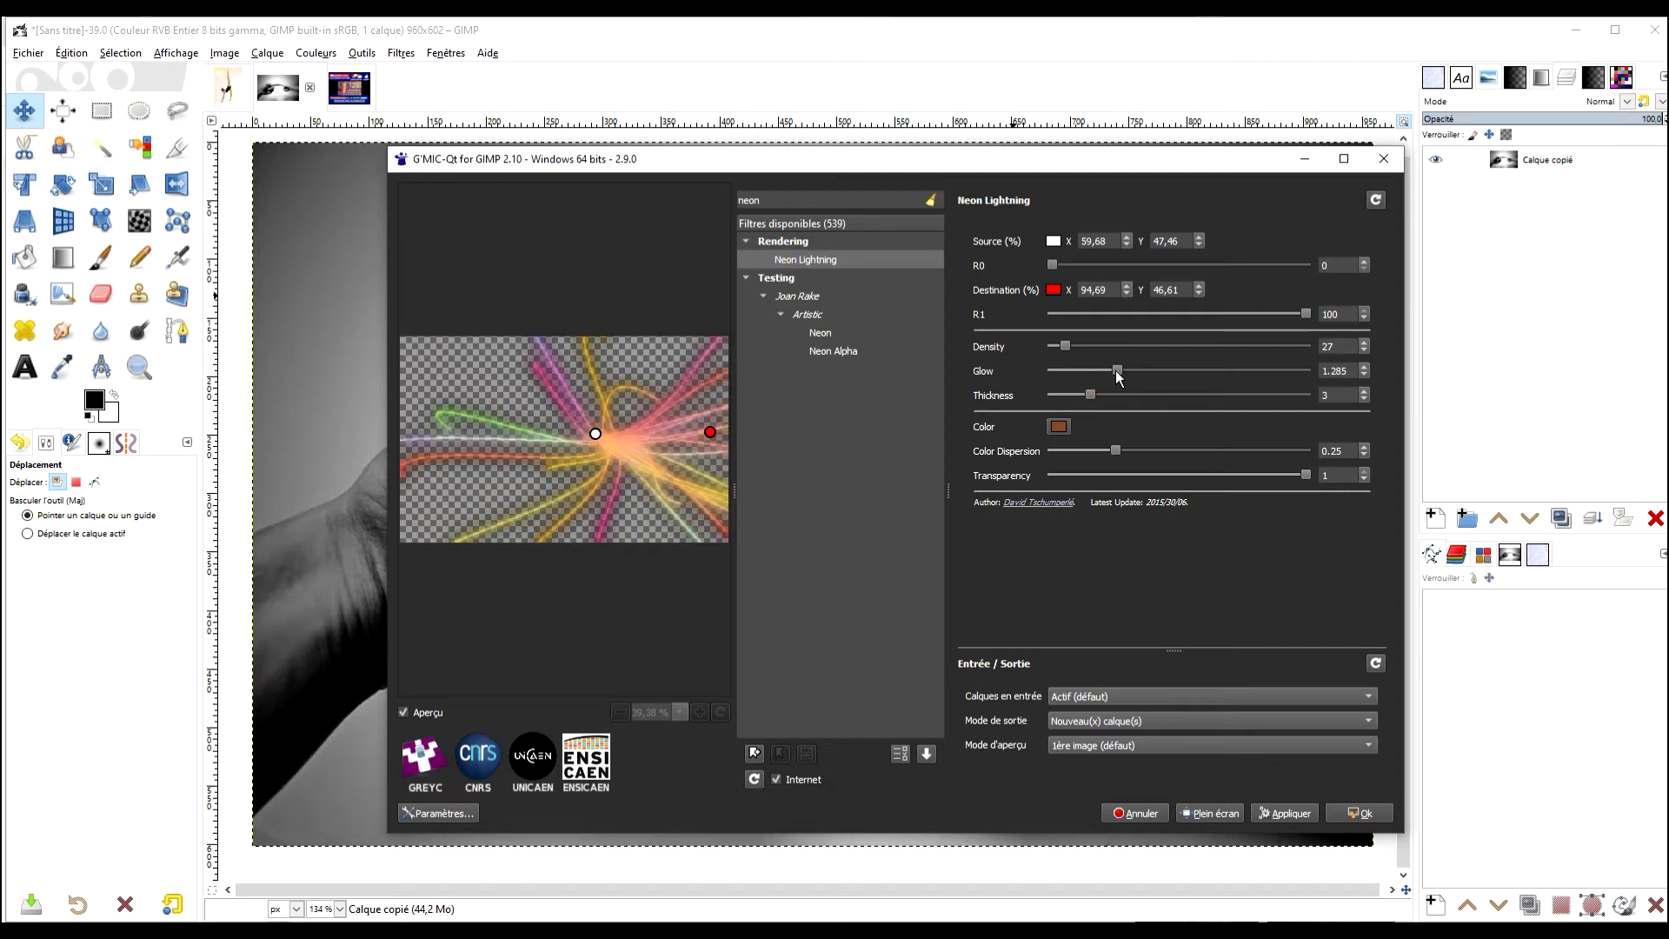
pyautogui.moveTo(597, 437); pyautogui.dragTo(601, 441)
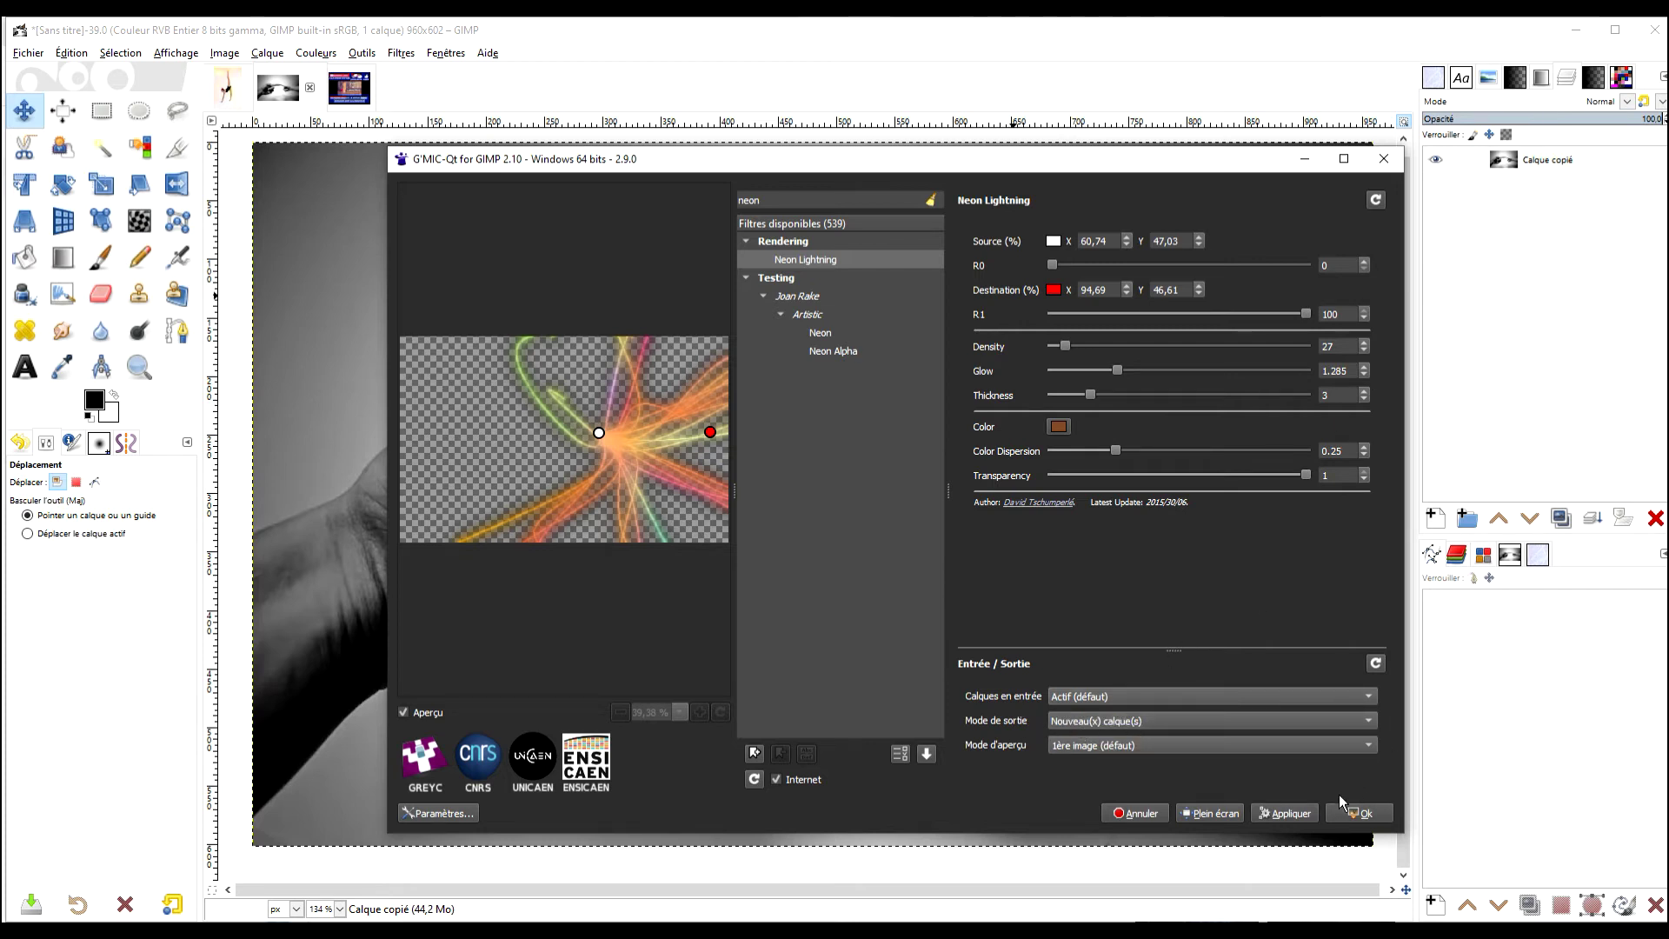
pyautogui.click(1359, 815)
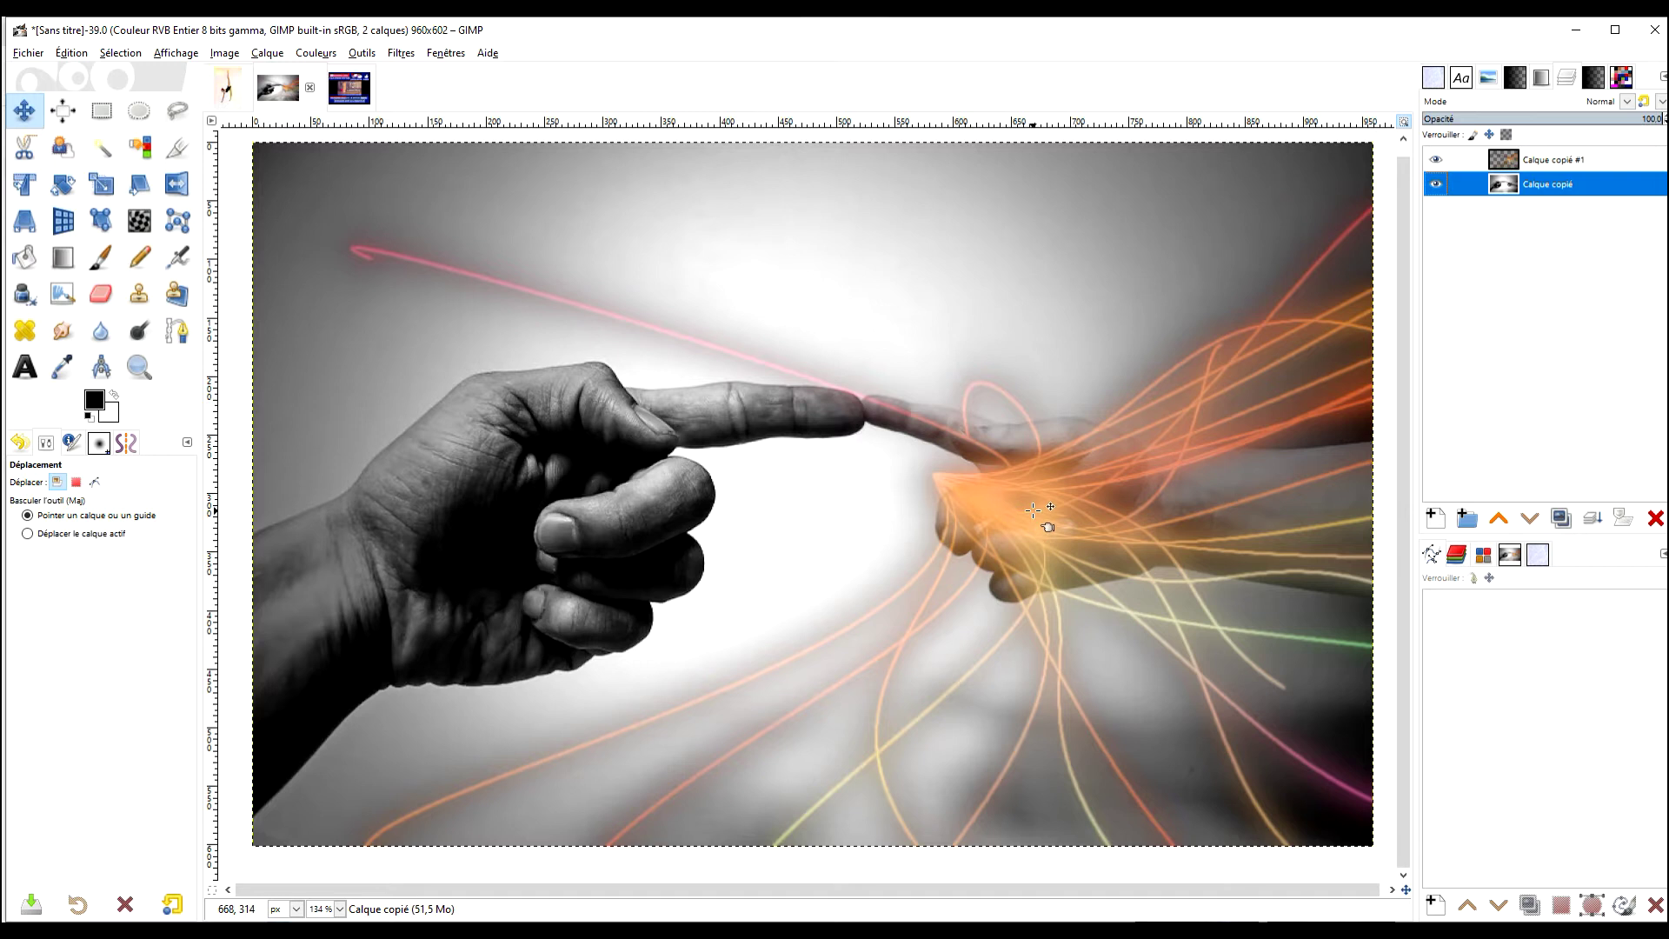
# Select the neon lightning layer and move it so the rays originate where the two fingertips touch
pyautogui.press('1')
pyautogui.click(1542, 162)
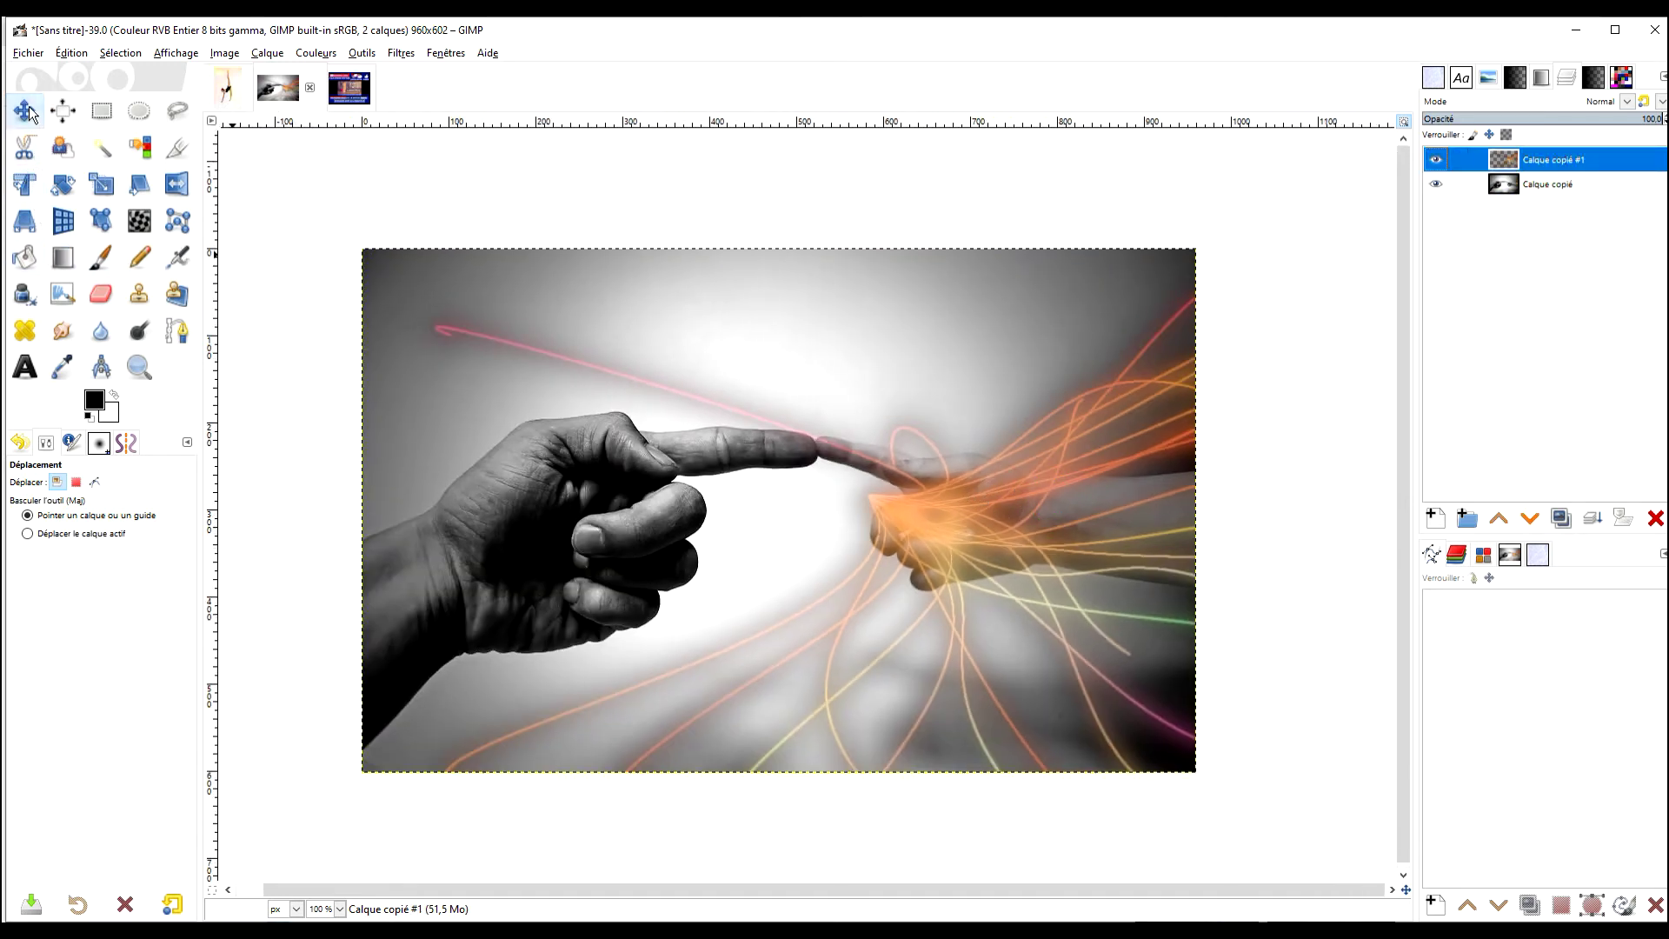
pyautogui.moveTo(881, 506); pyautogui.dragTo(828, 452)
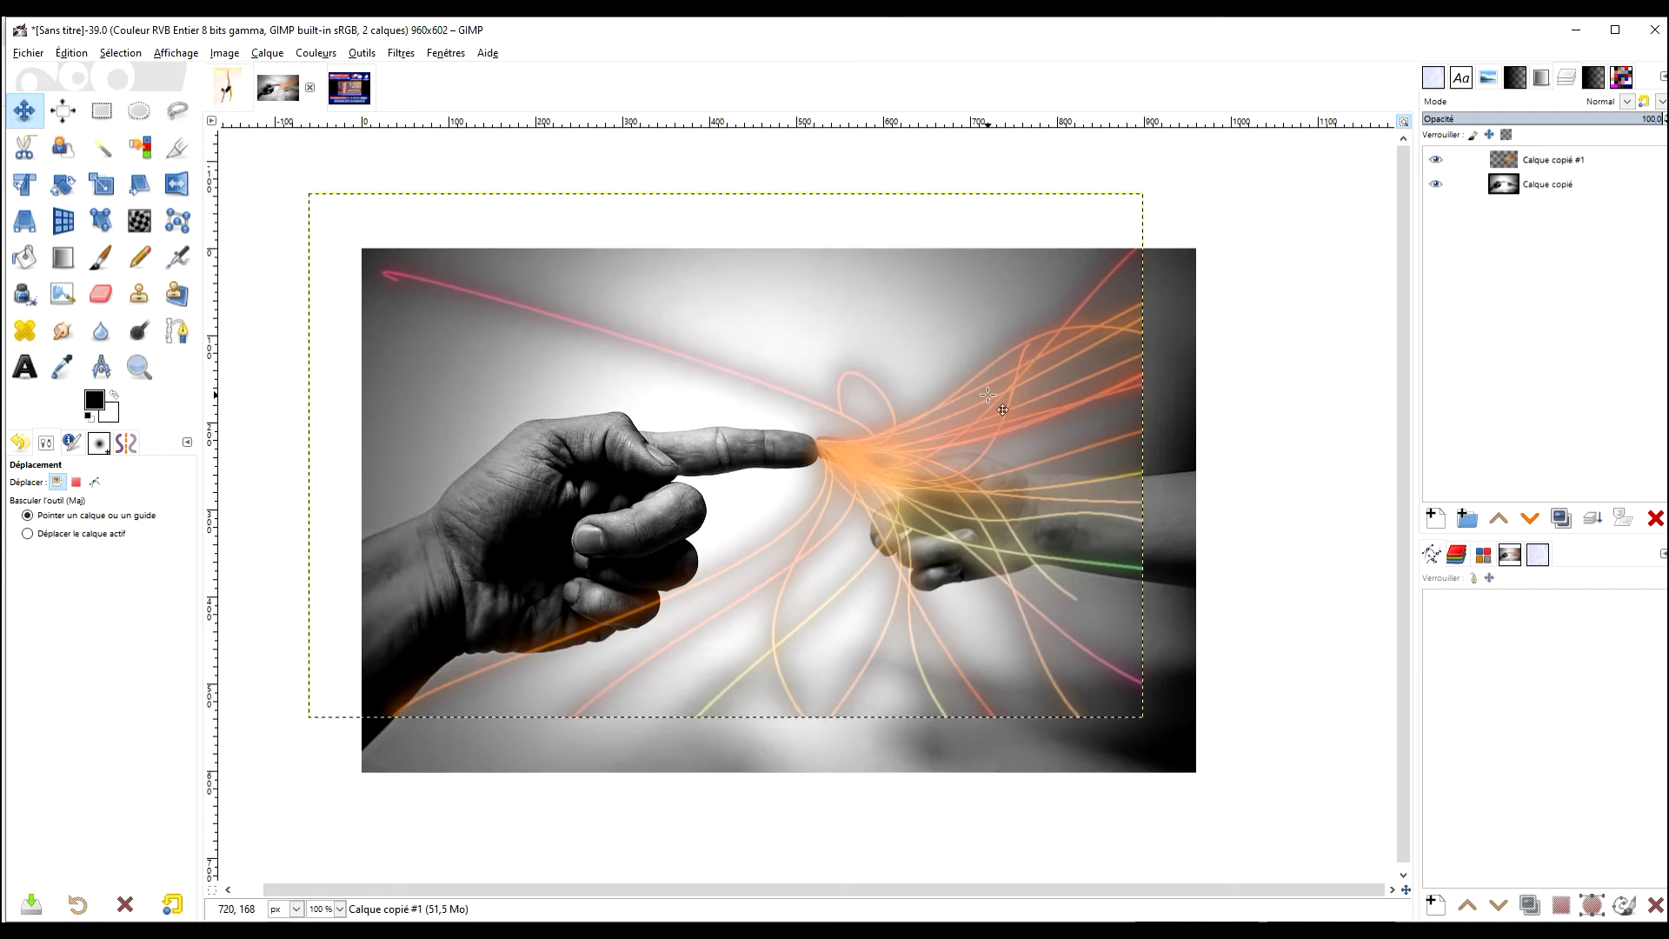
# Scale the neon lightning layer to about 1022 × 665 px and move its ray origin back onto the touching fingertips
pyautogui.click(99, 186)
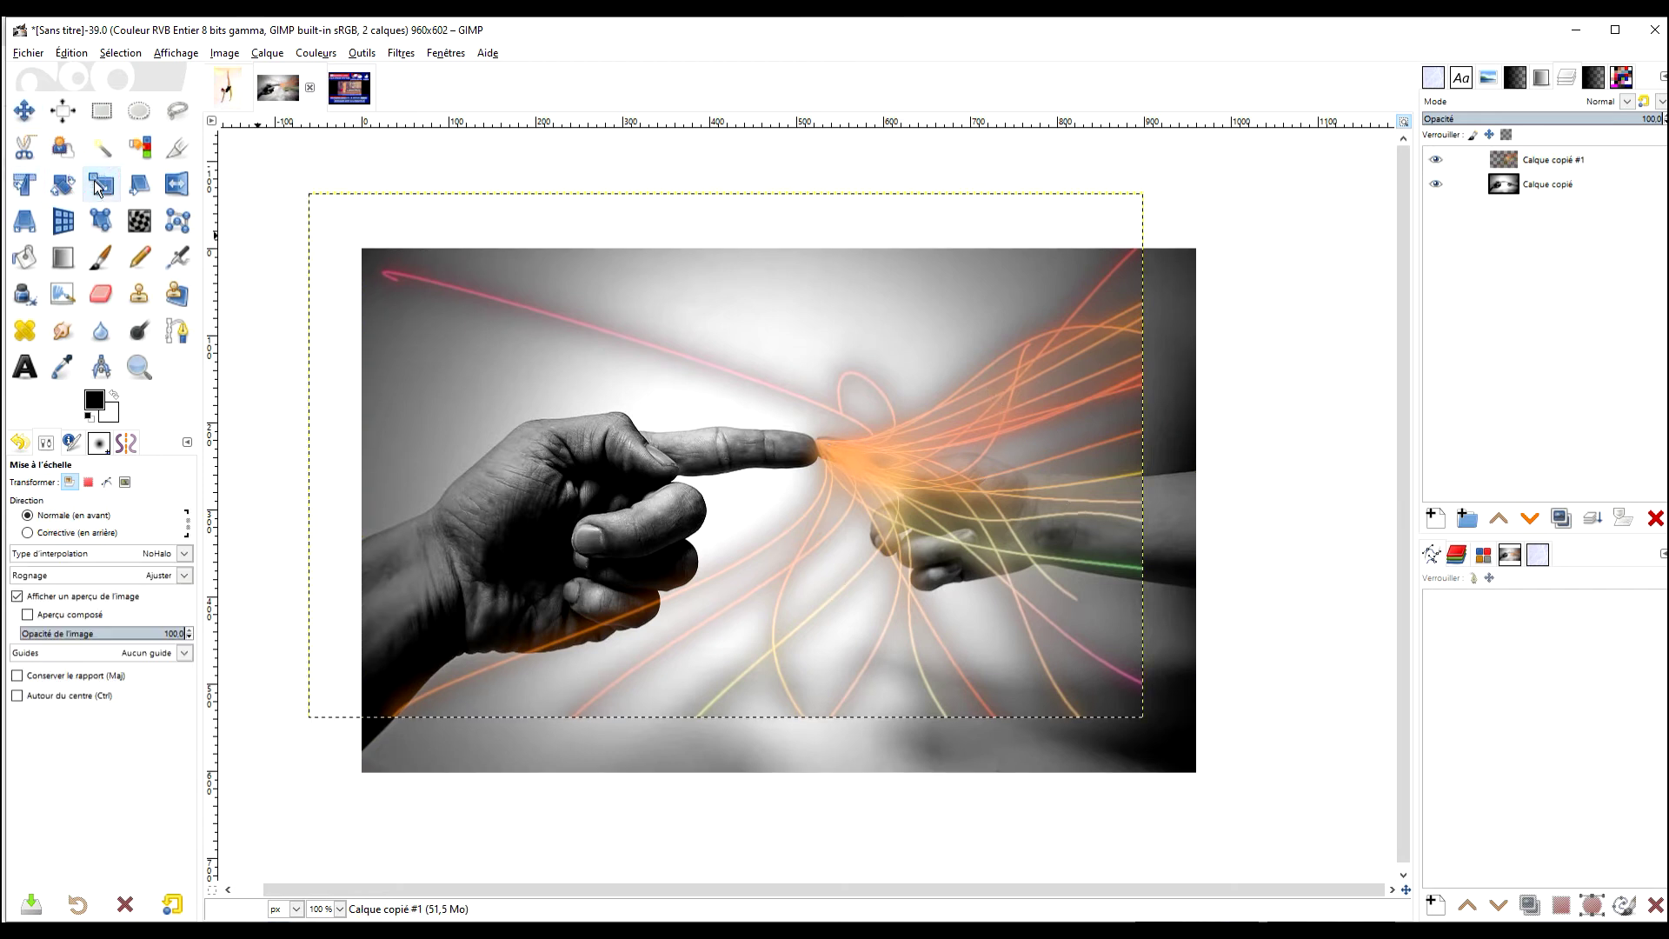
pyautogui.click(976, 522)
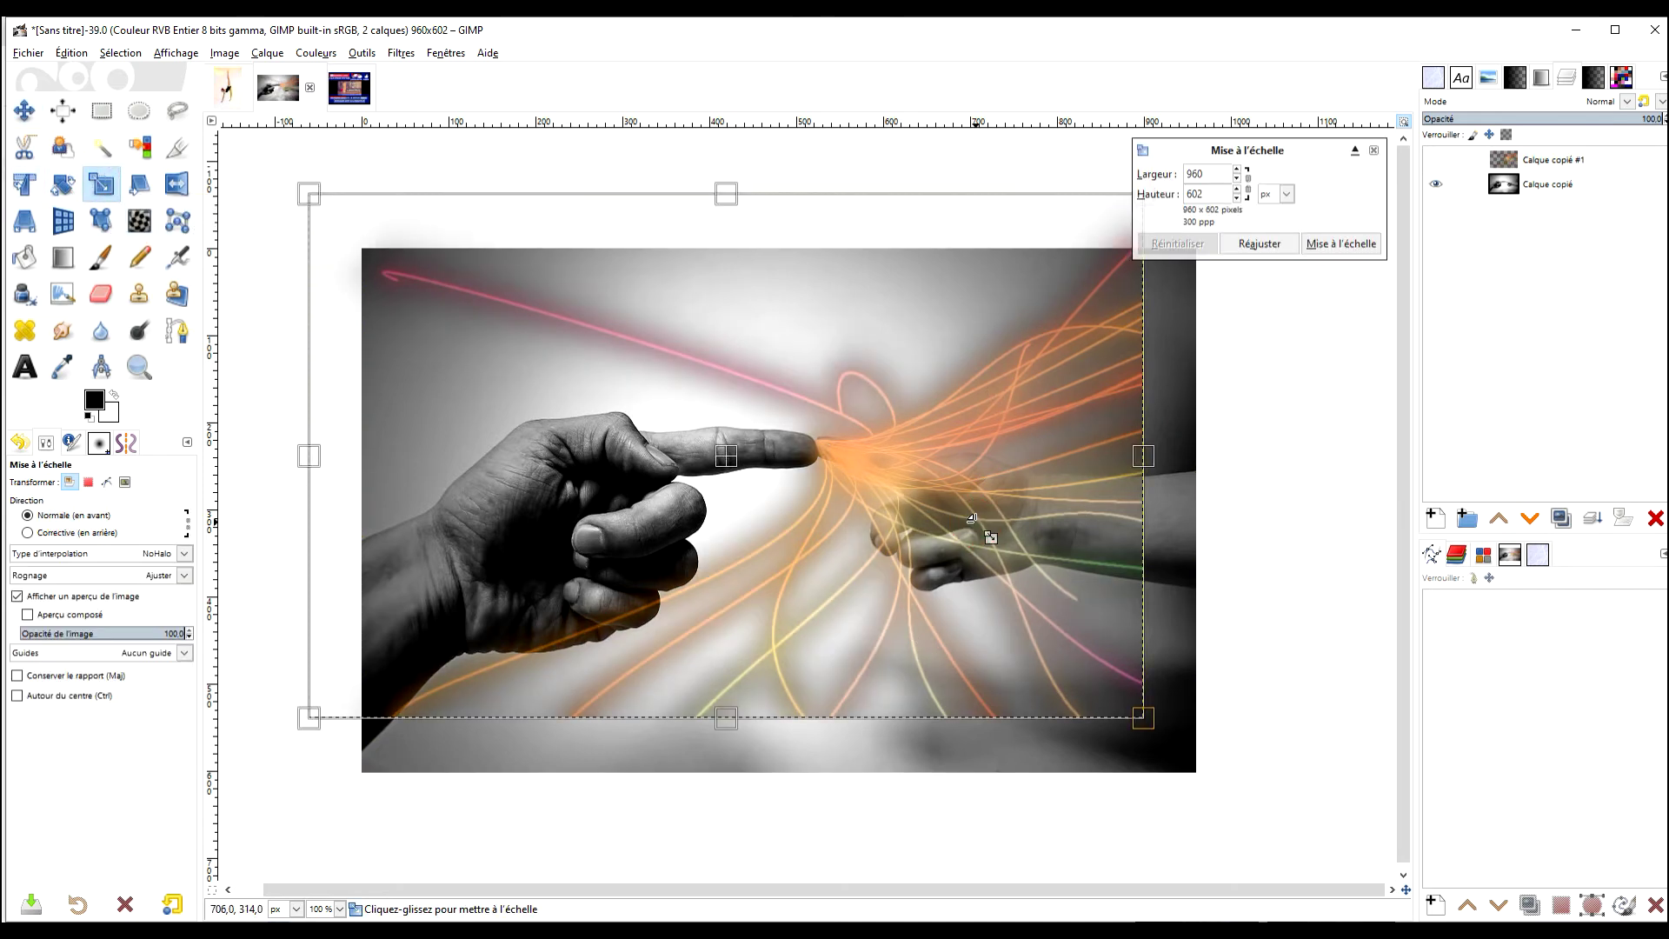
pyautogui.moveTo(1178, 746); pyautogui.dragTo(1217, 792)
pyautogui.click(1341, 243)
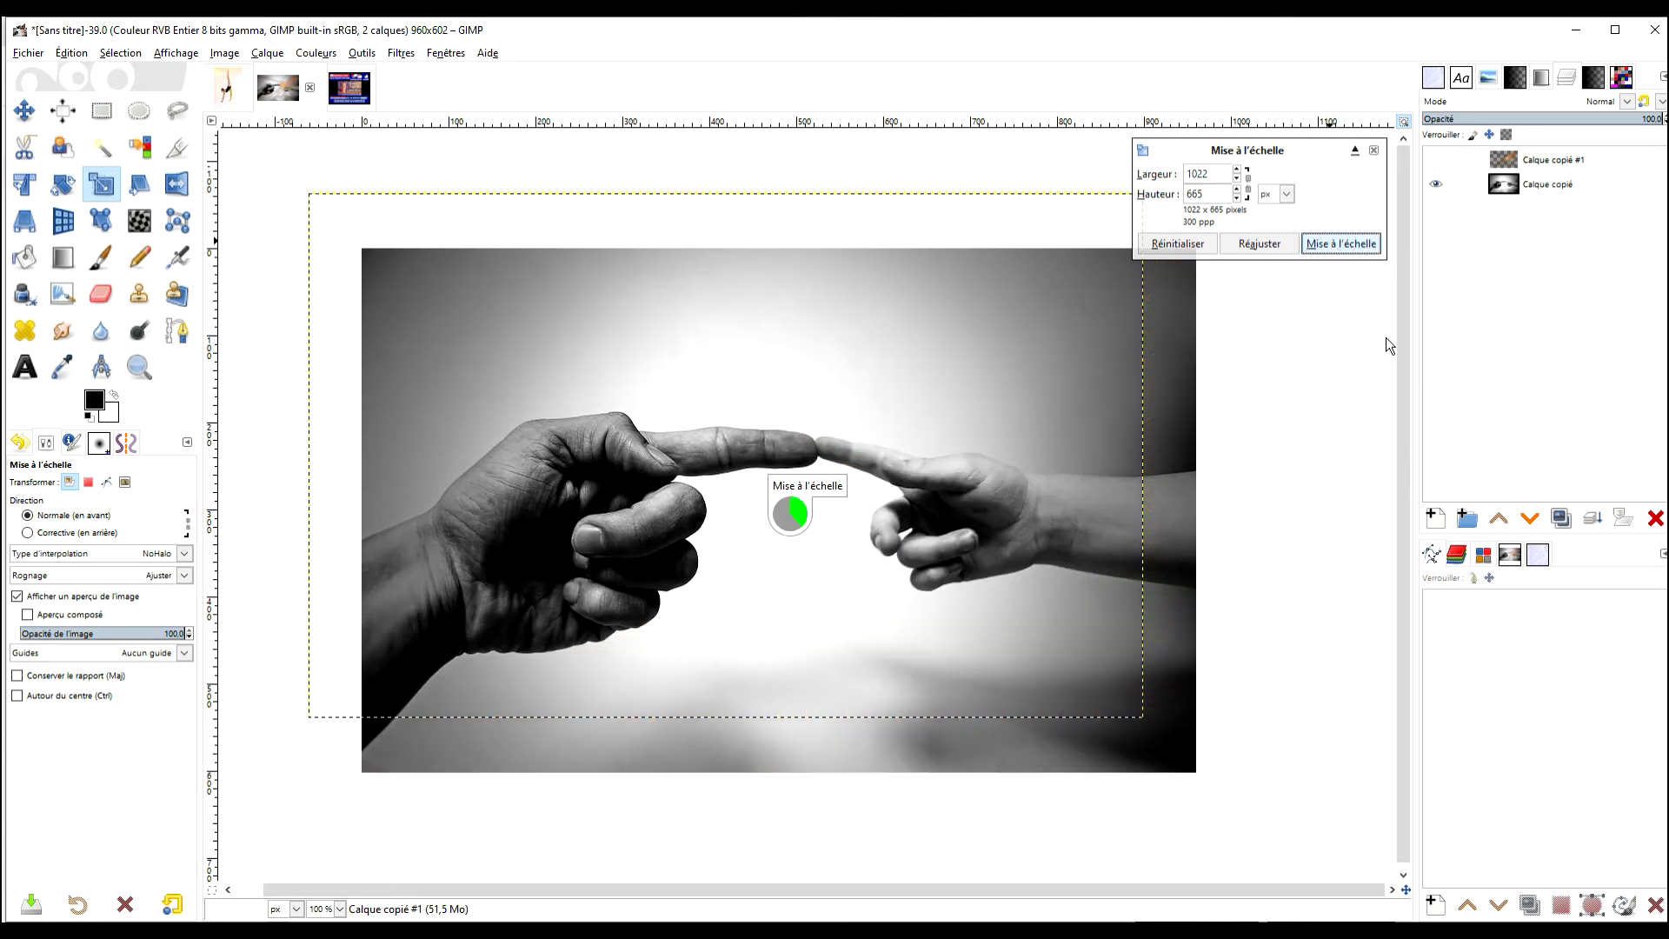
pyautogui.click(24, 110)
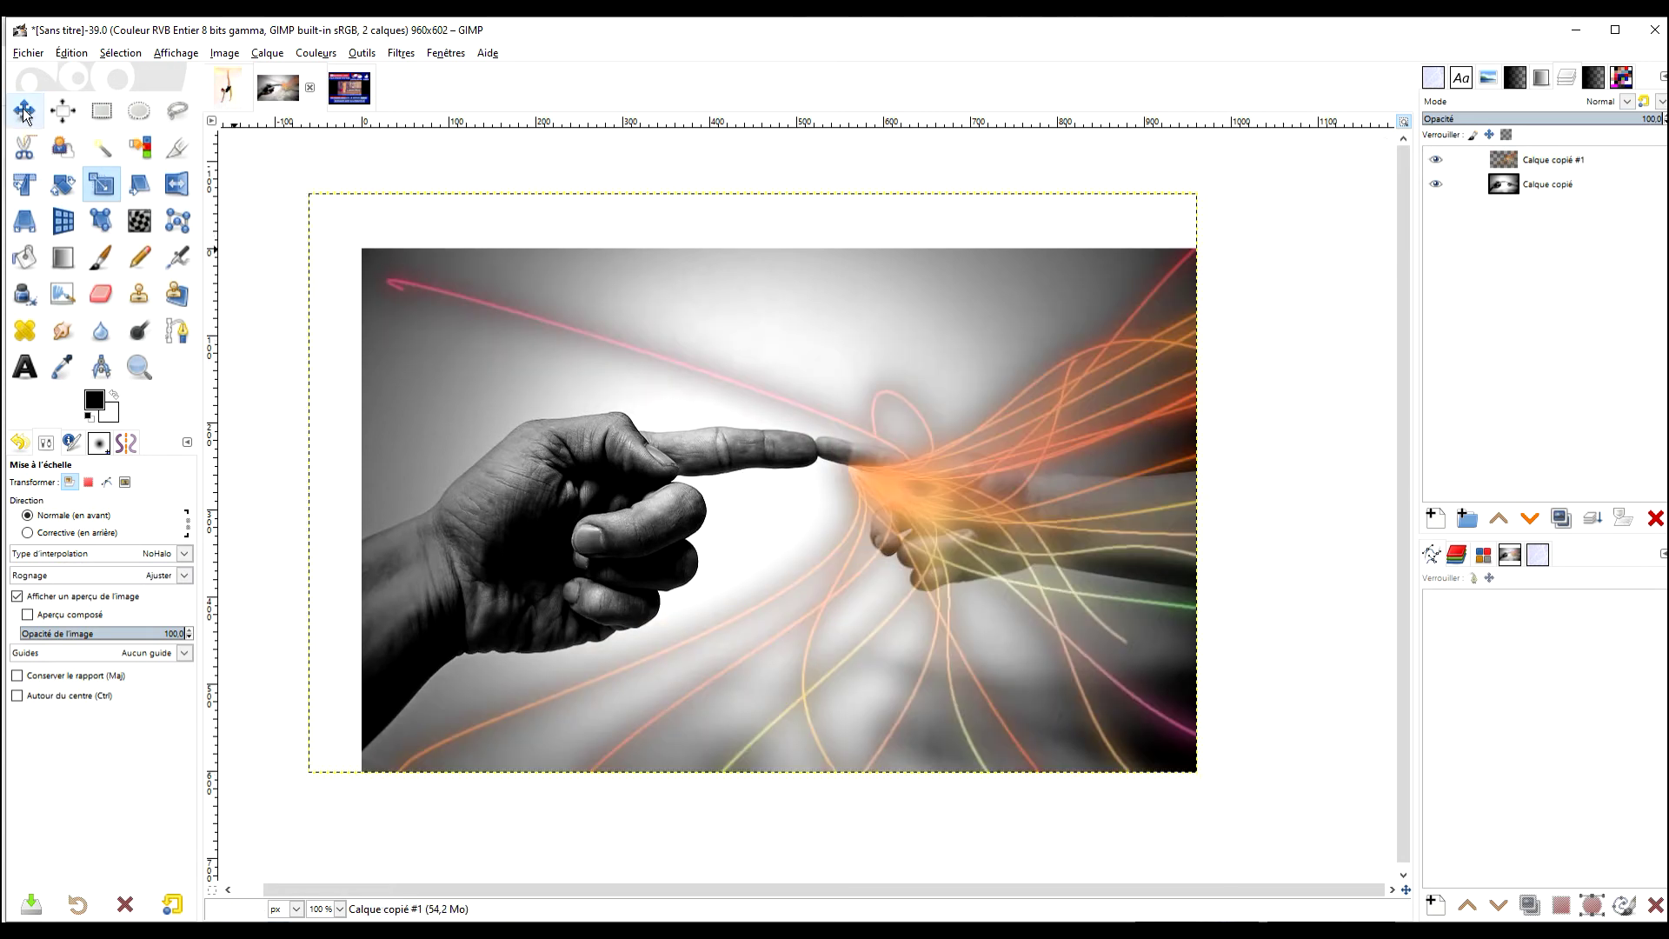
pyautogui.moveTo(875, 489); pyautogui.dragTo(844, 472)
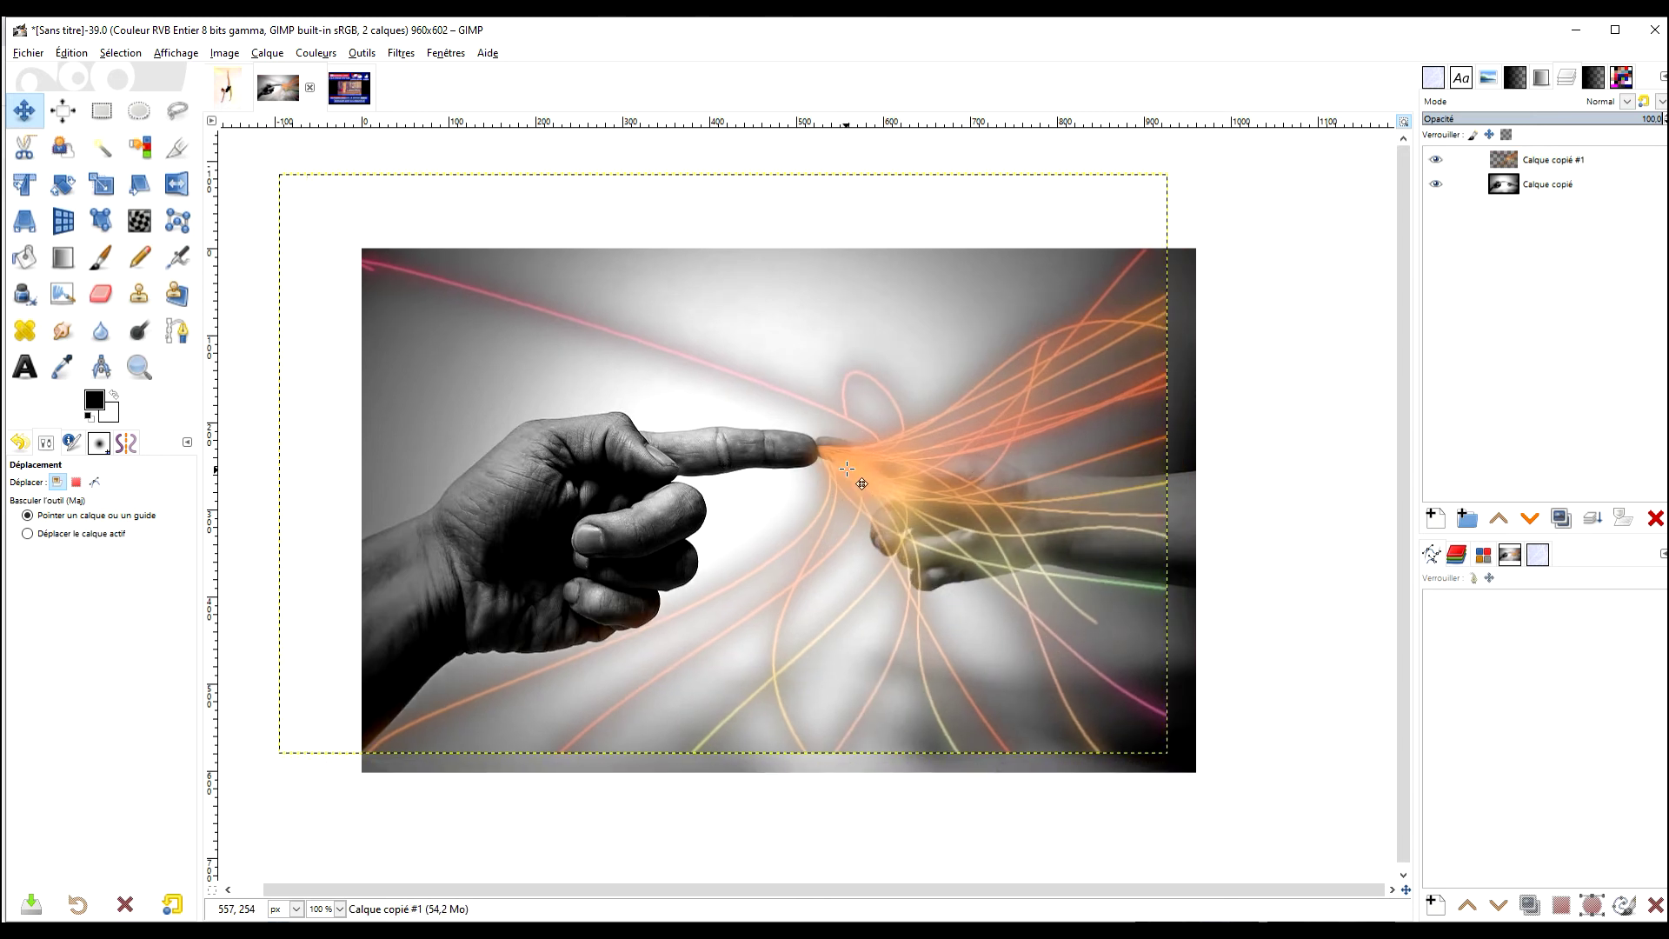
# Scale the neon lightning layer to 1157 × 707 px, keeping the ray origin on the touching fingertips, and apply the scaling
pyautogui.click(95, 185)
pyautogui.click(1173, 756)
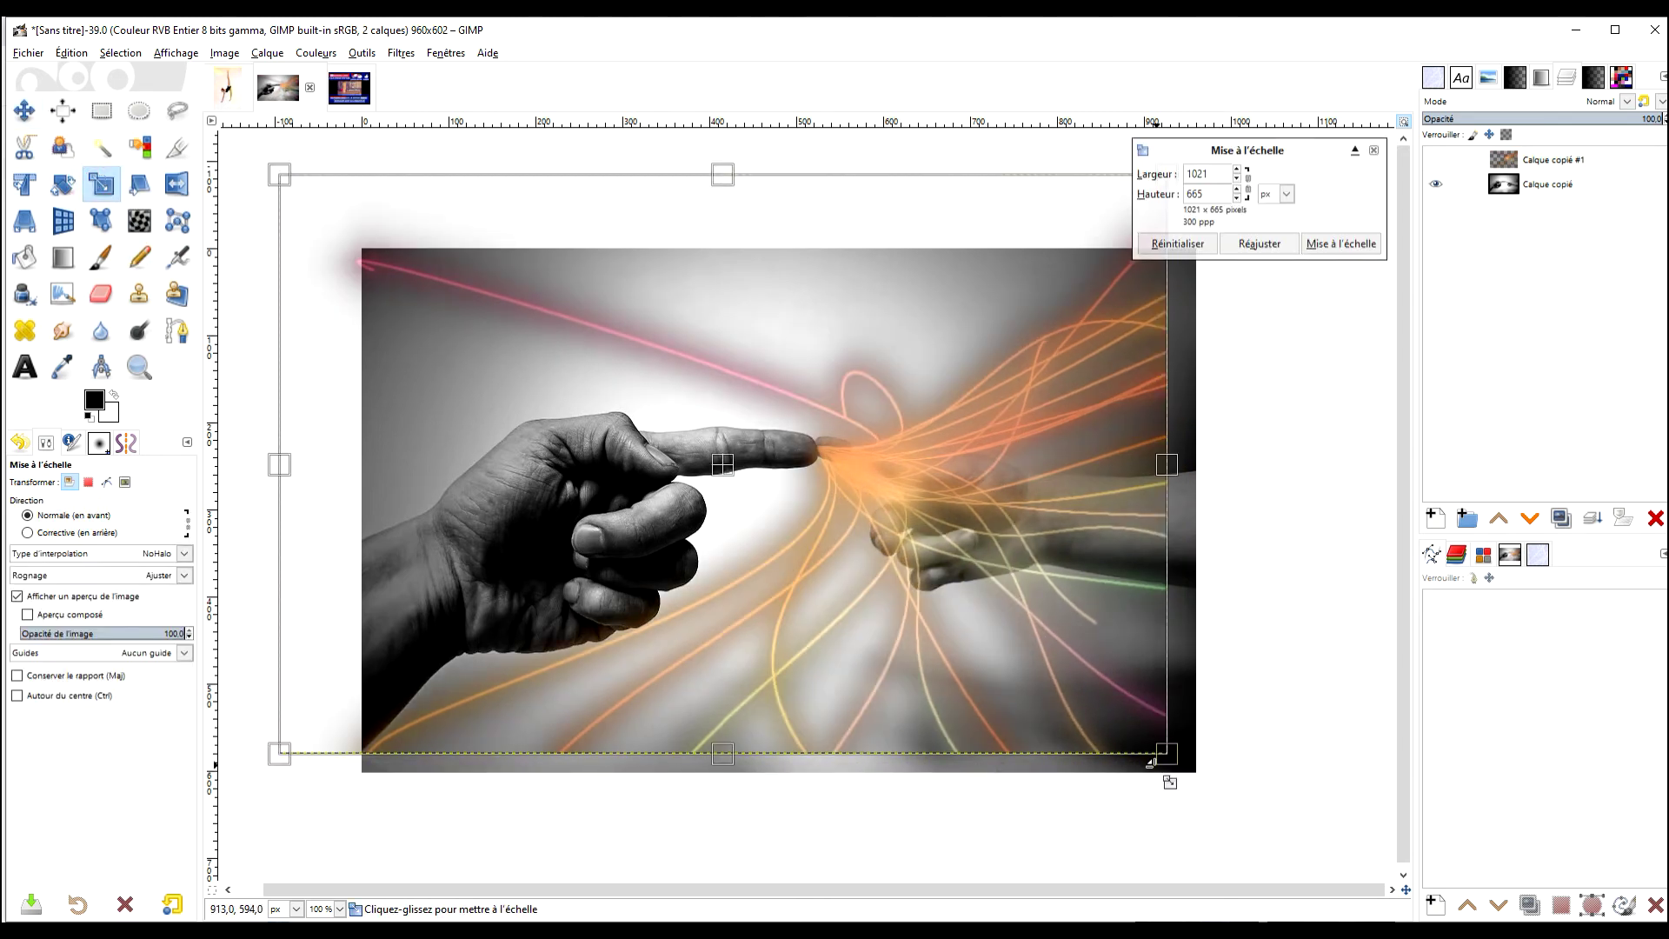
pyautogui.moveTo(1191, 778); pyautogui.dragTo(1046, 649)
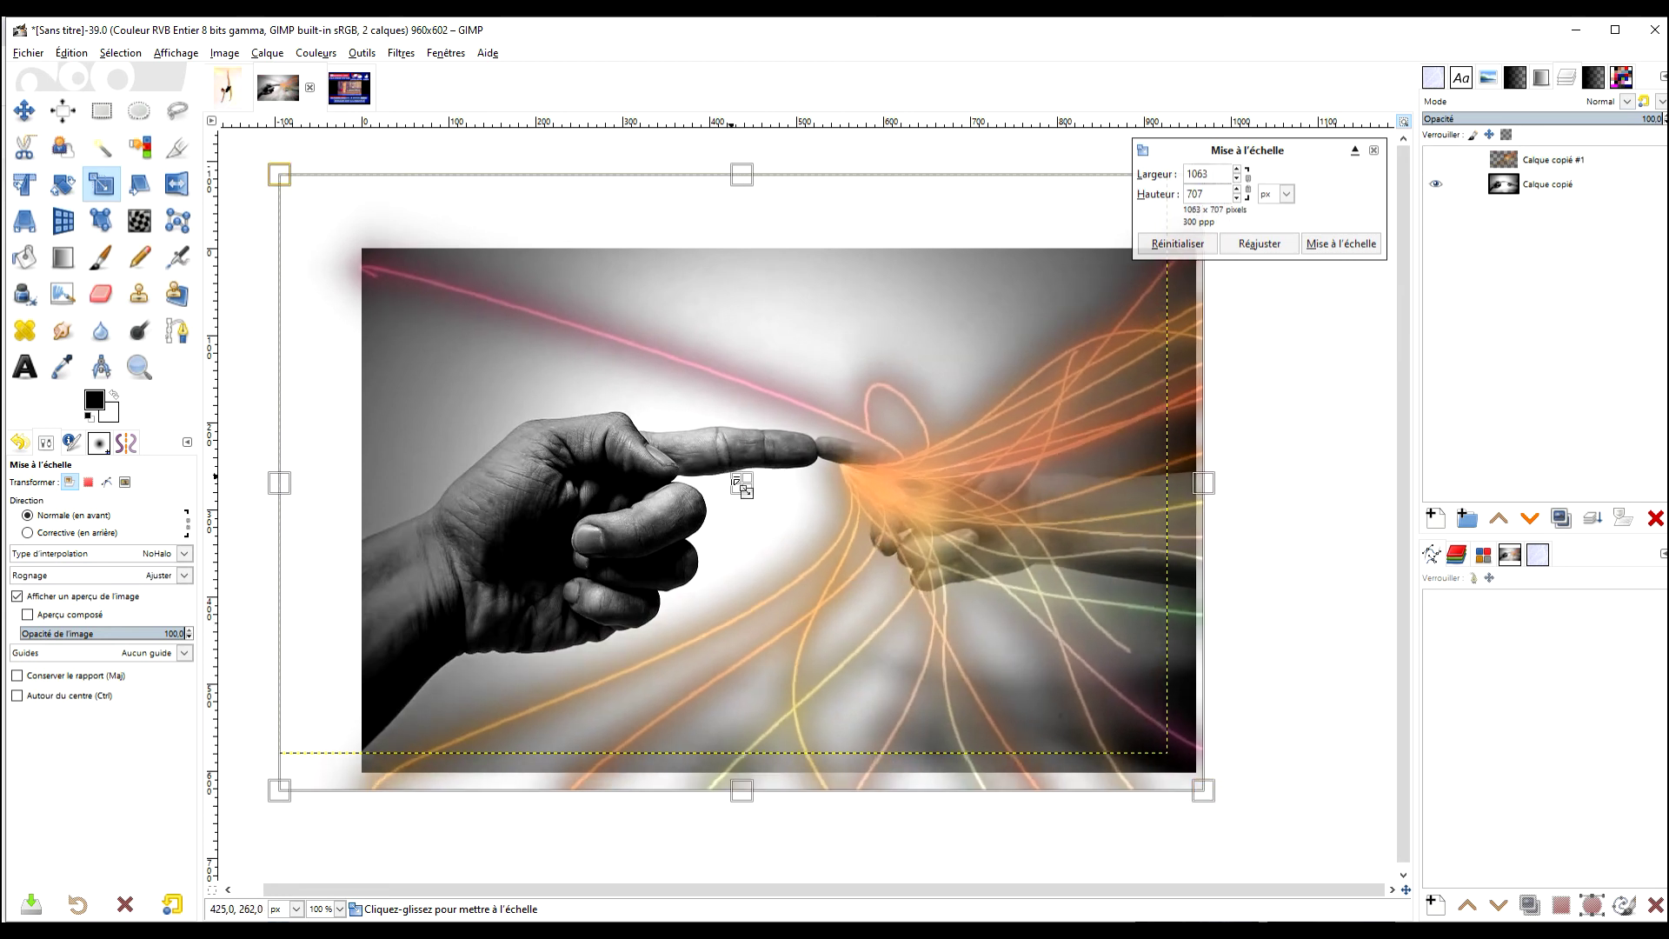
pyautogui.moveTo(739, 481); pyautogui.dragTo(713, 465)
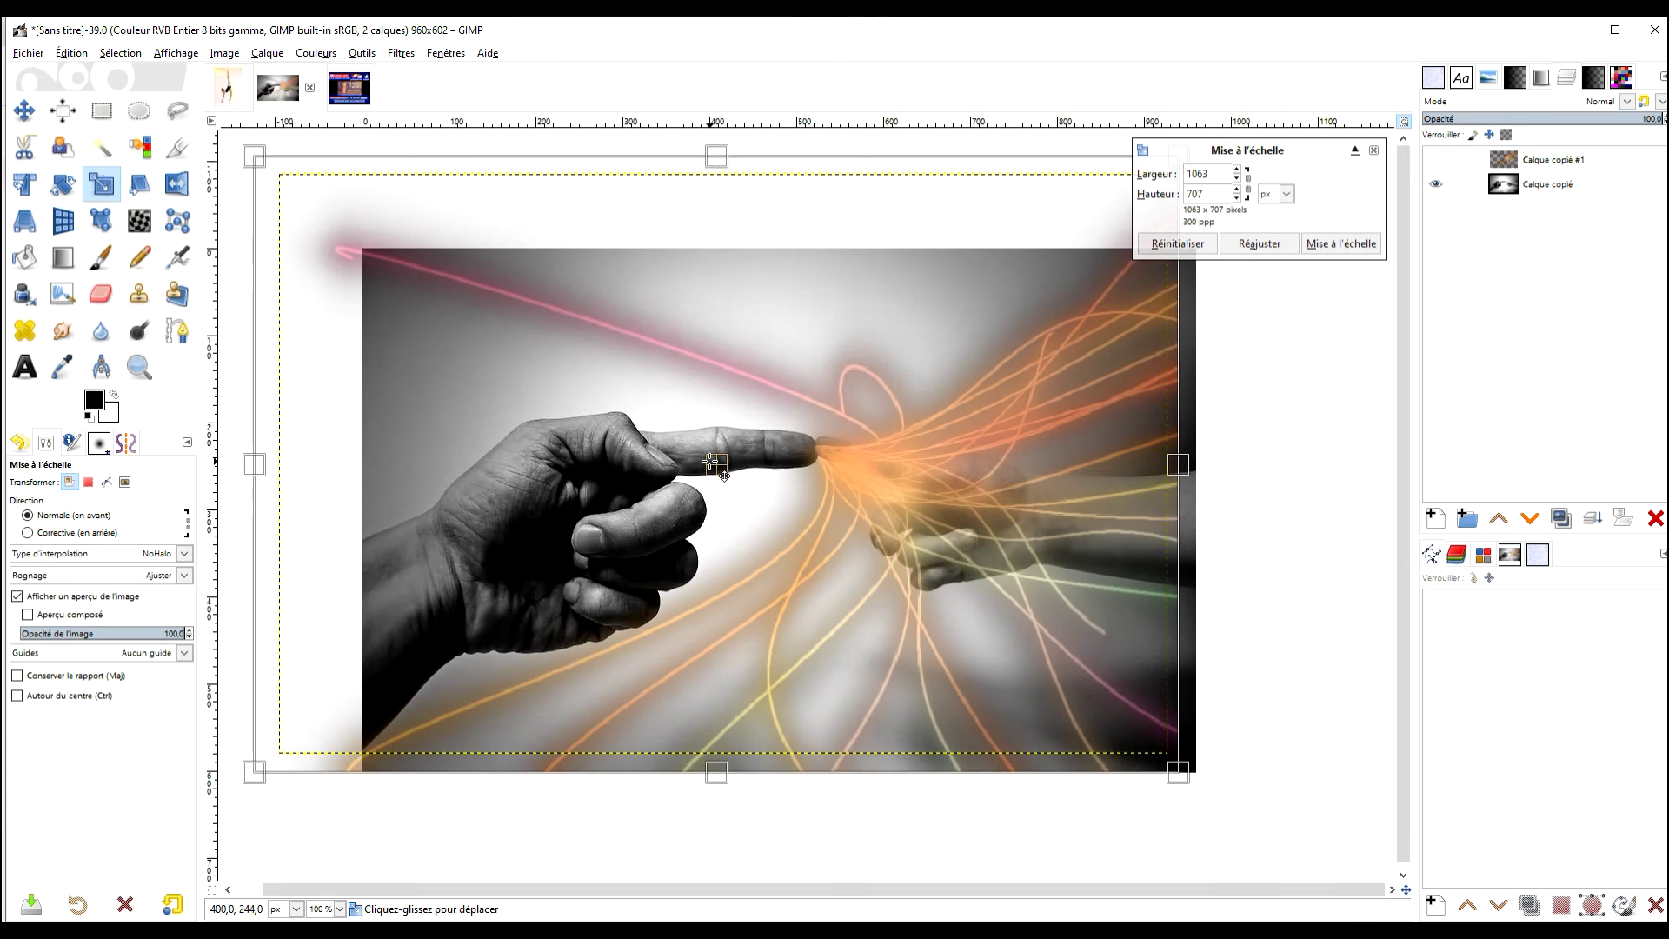
pyautogui.moveTo(1187, 461); pyautogui.dragTo(1269, 465)
pyautogui.moveTo(756, 466)
pyautogui.mouseDown()
pyautogui.moveTo(713, 479)
pyautogui.moveTo(732, 478)
pyautogui.mouseUp()
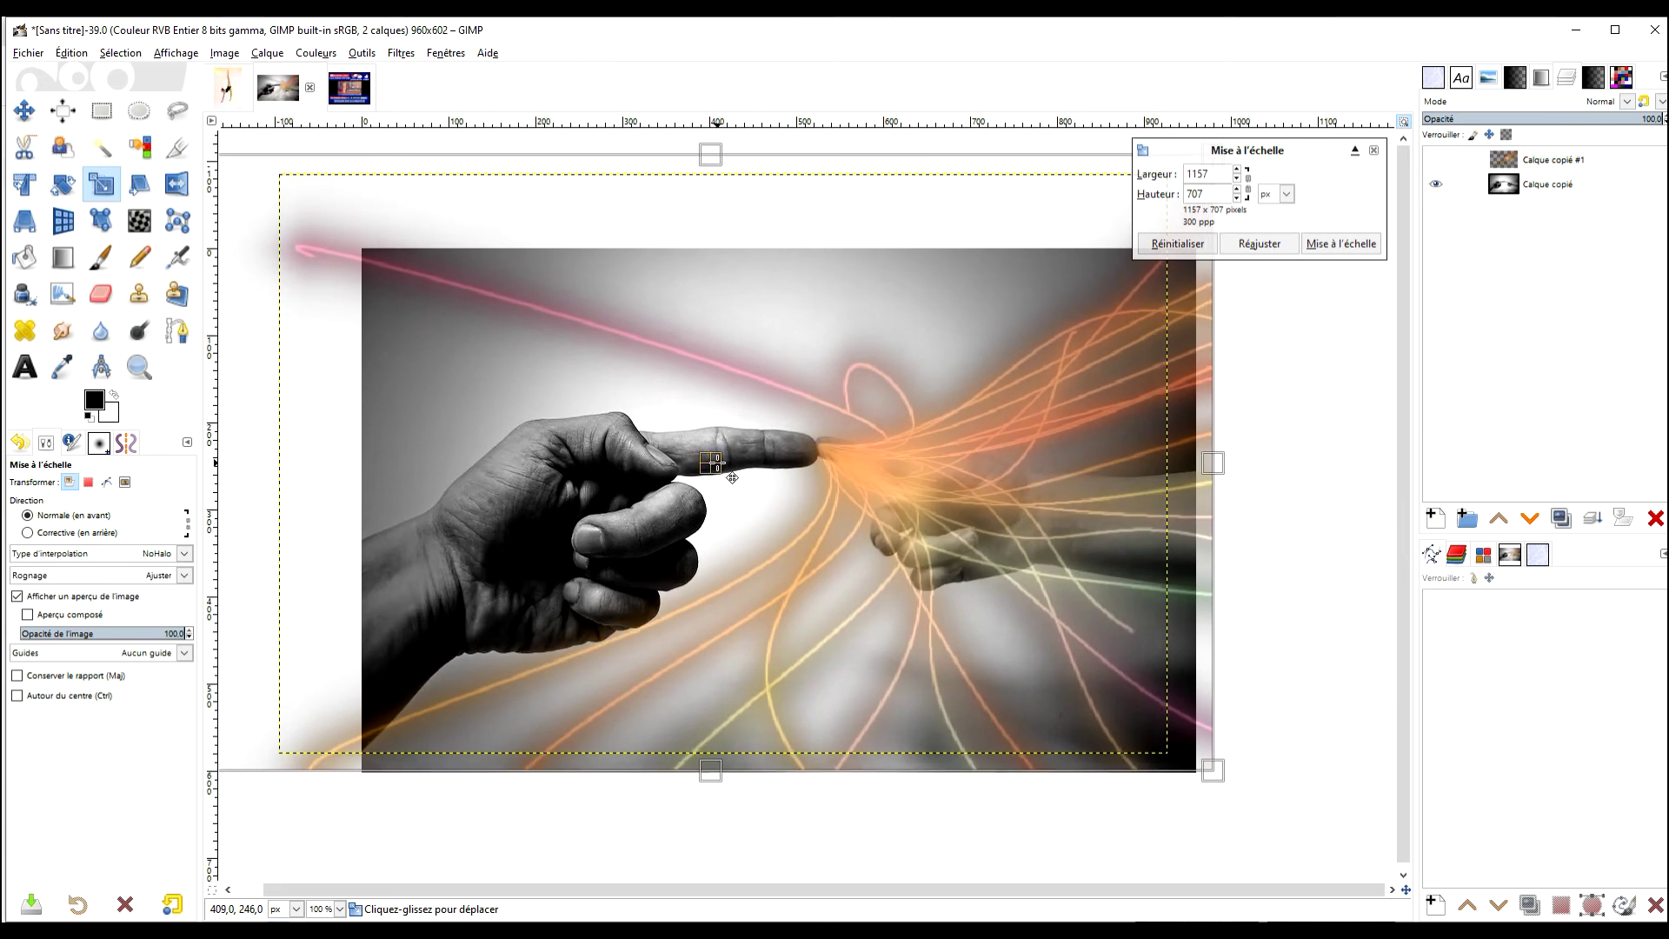
pyautogui.click(1339, 244)
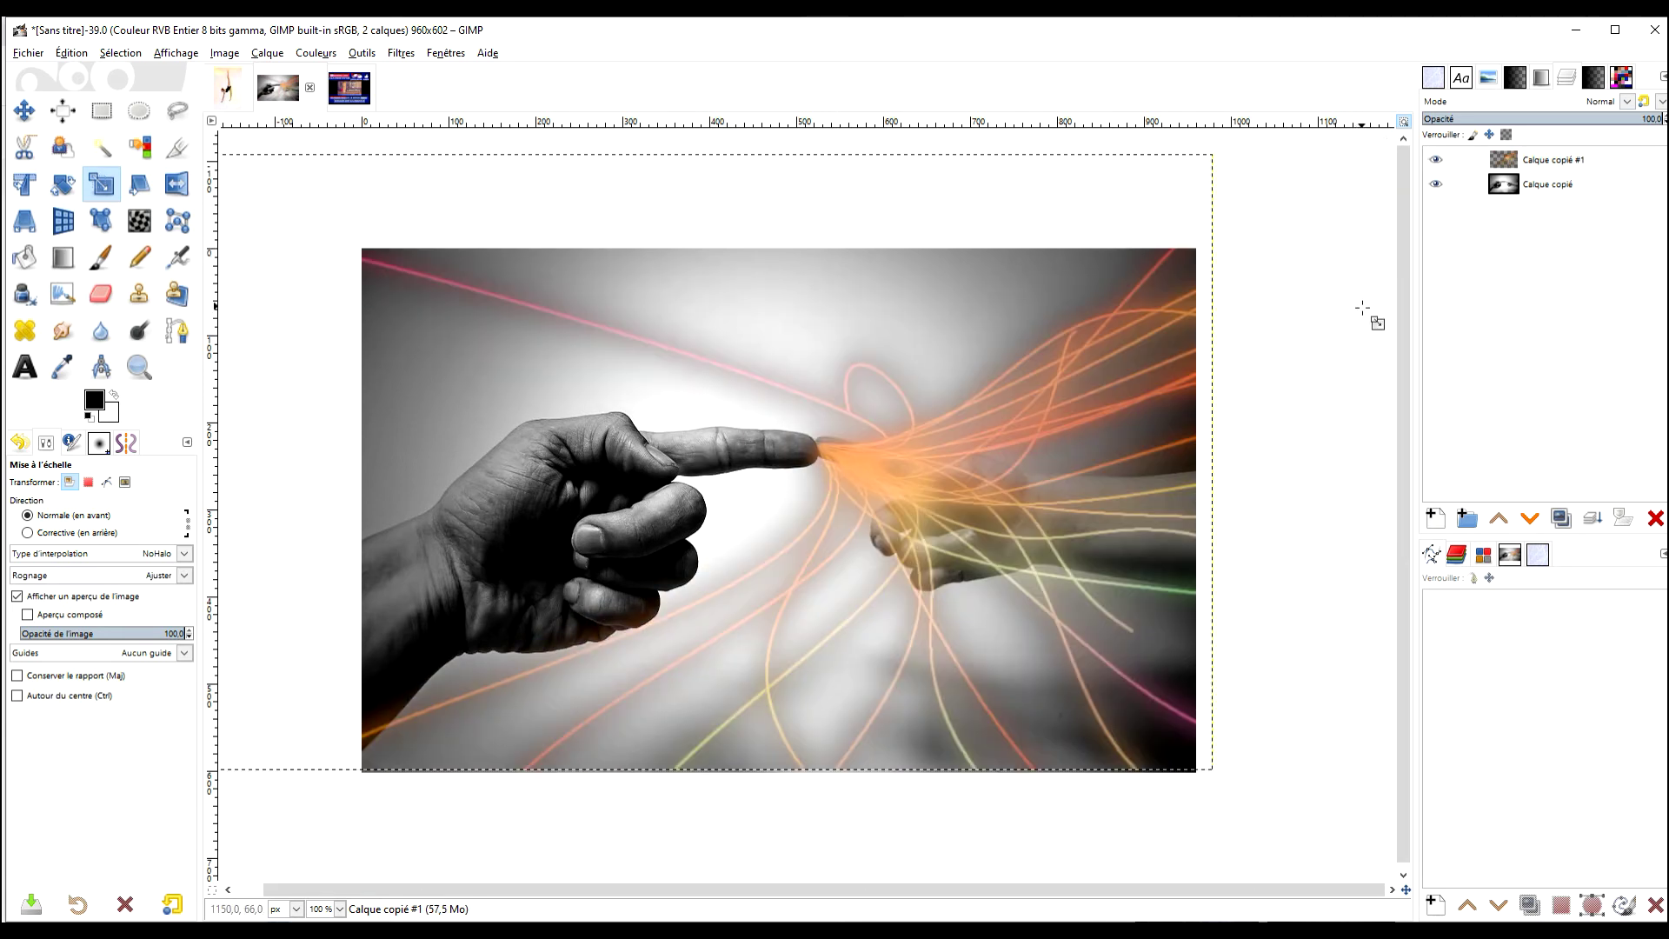
# Try the Couleur TSL, Superposer and Multiplier blend modes on the neon lightning layer, then return to Couleur TSL
pyautogui.click(1600, 160)
pyautogui.click(1624, 102)
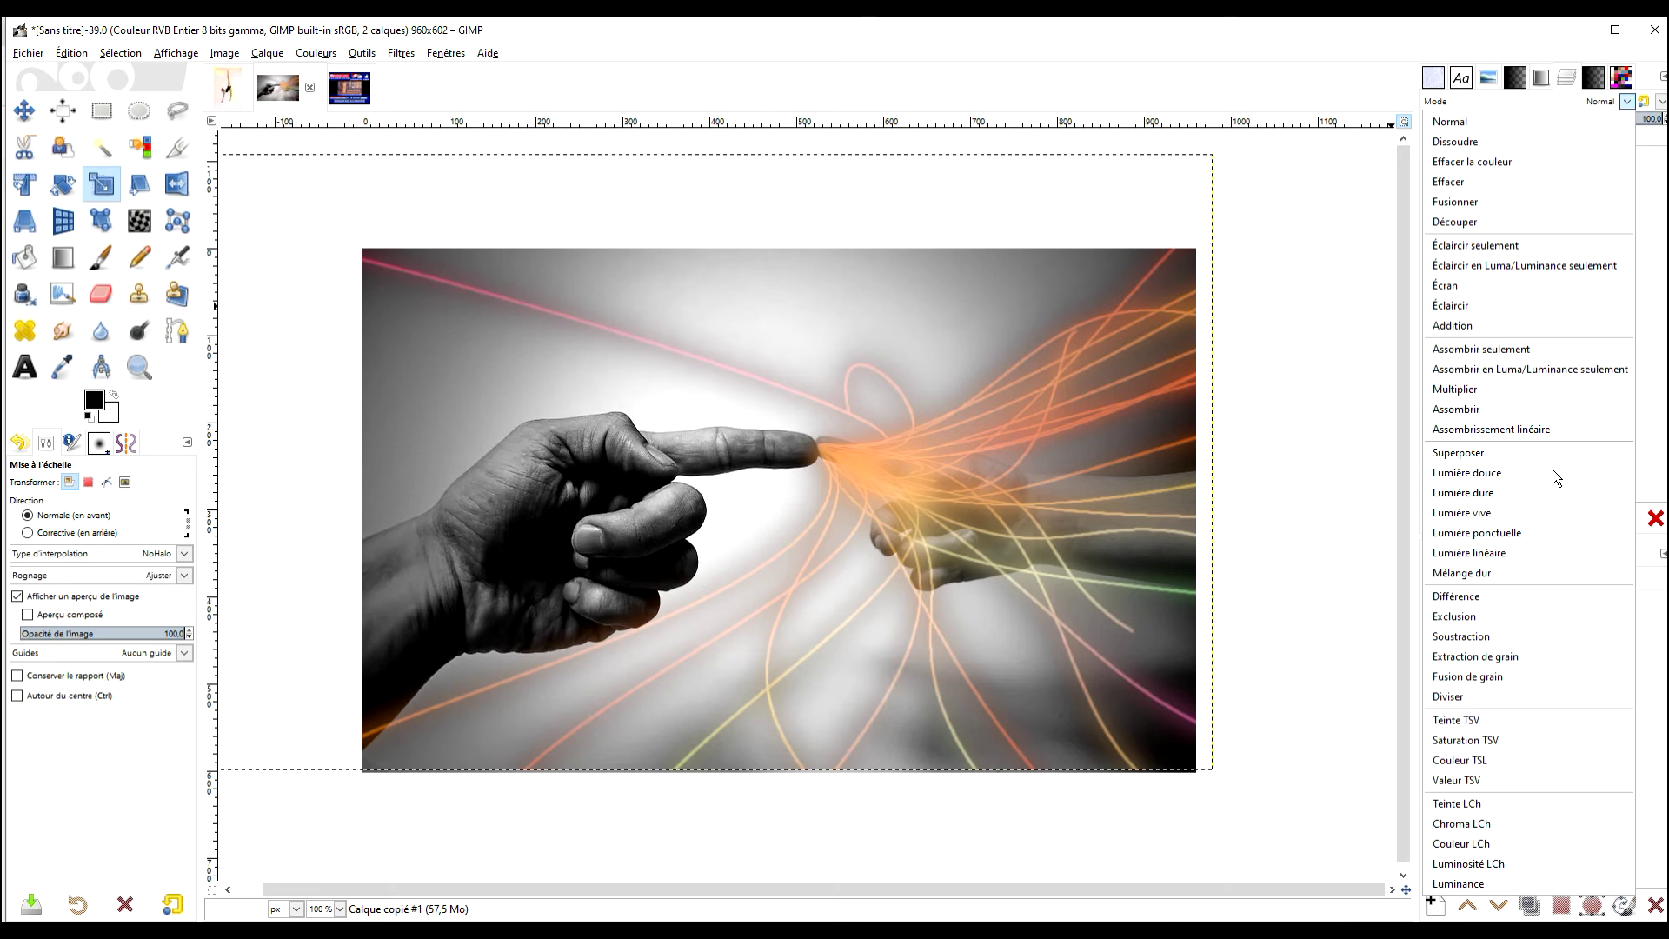
pyautogui.click(1506, 758)
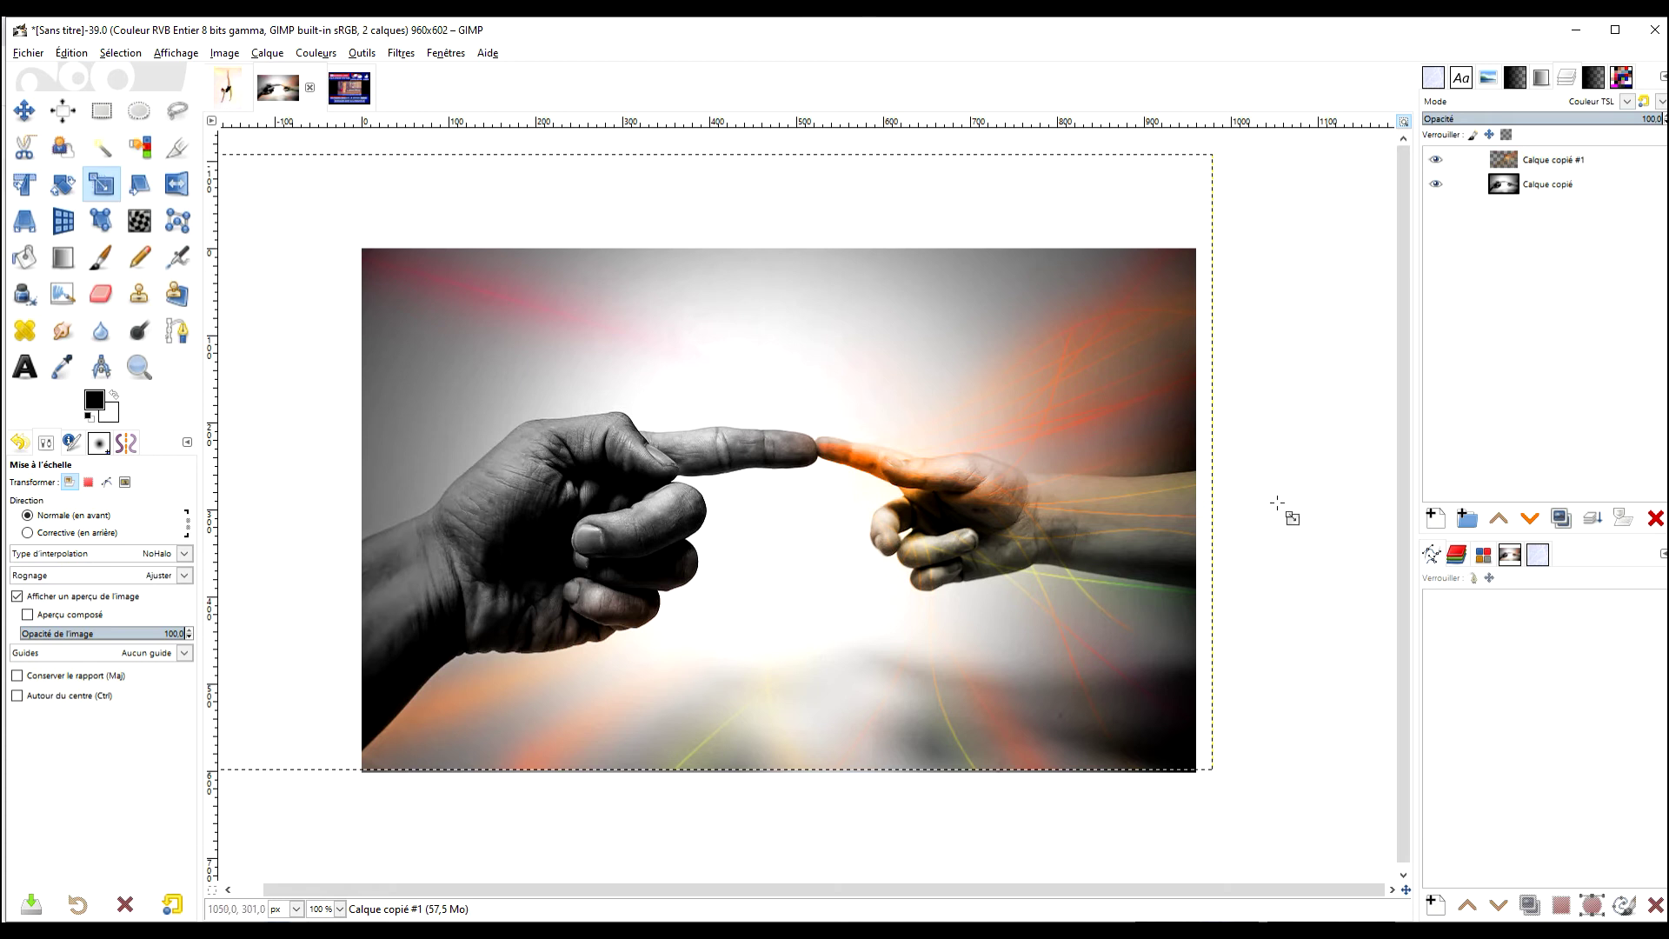
pyautogui.click(1626, 103)
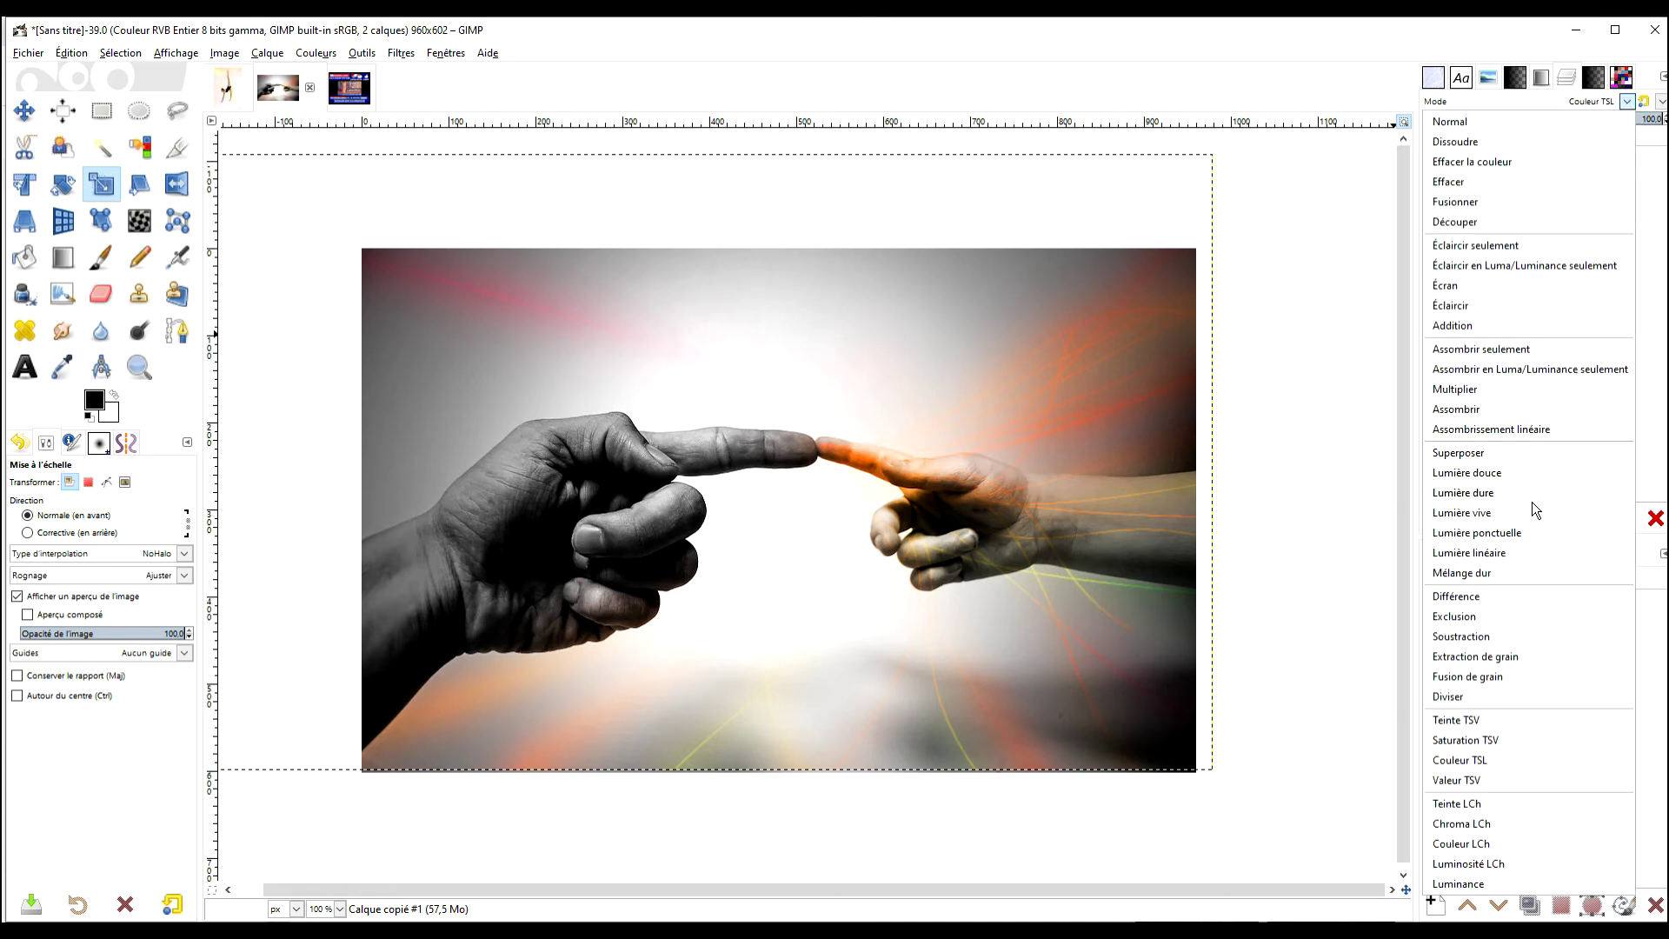
pyautogui.click(1542, 455)
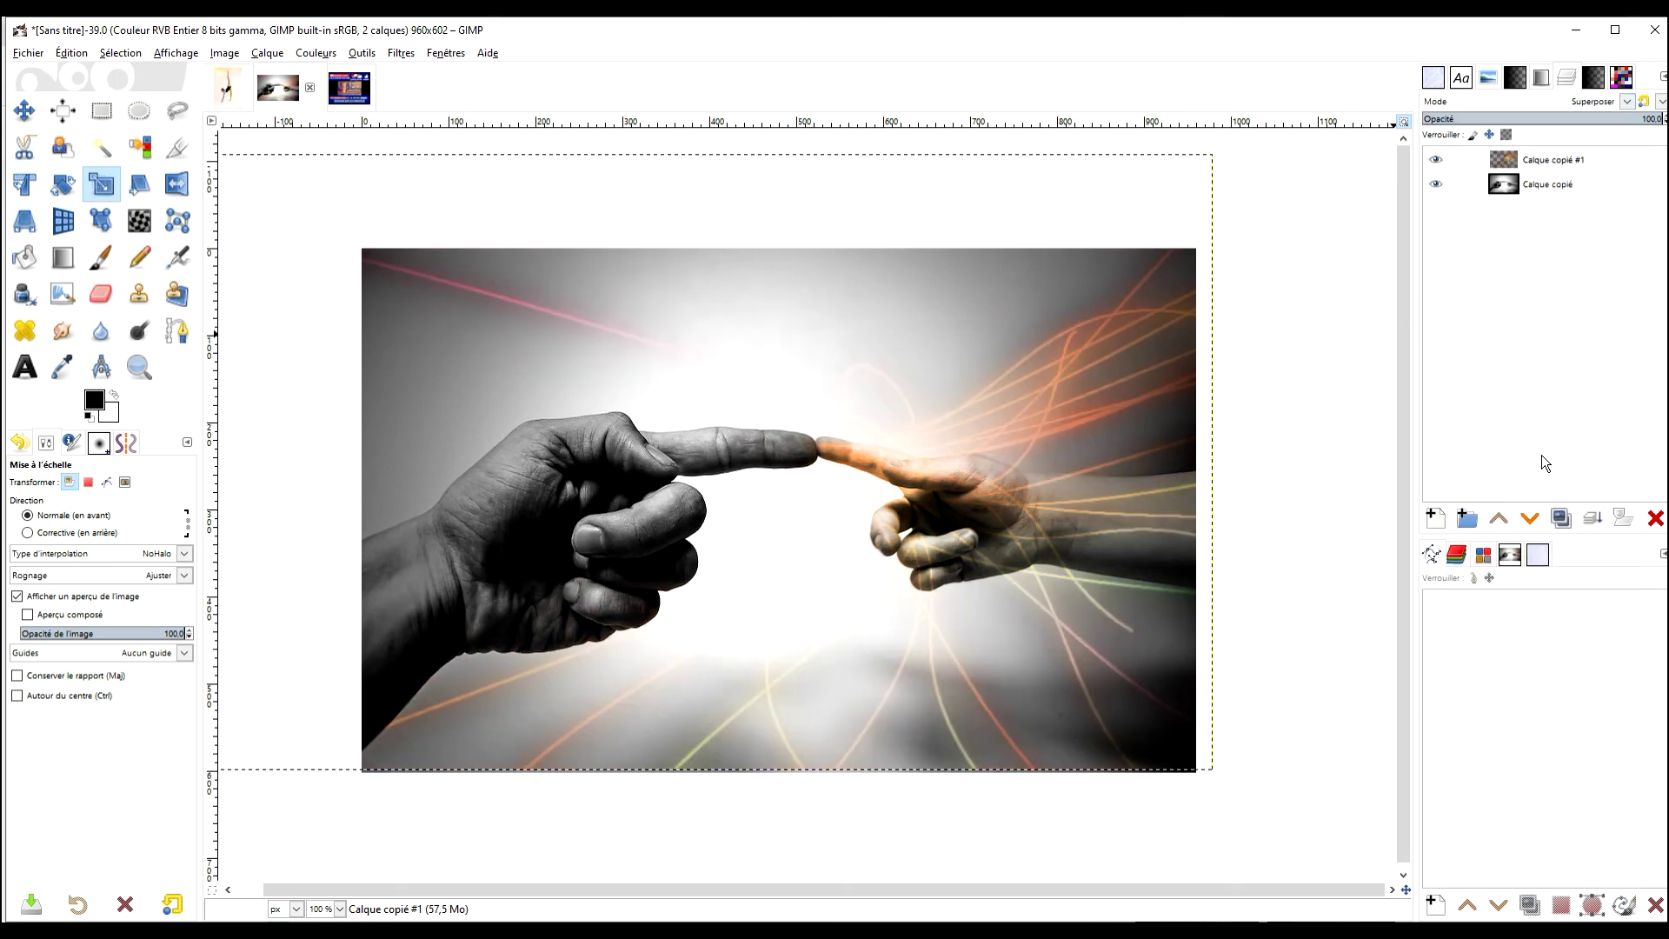
pyautogui.click(1624, 102)
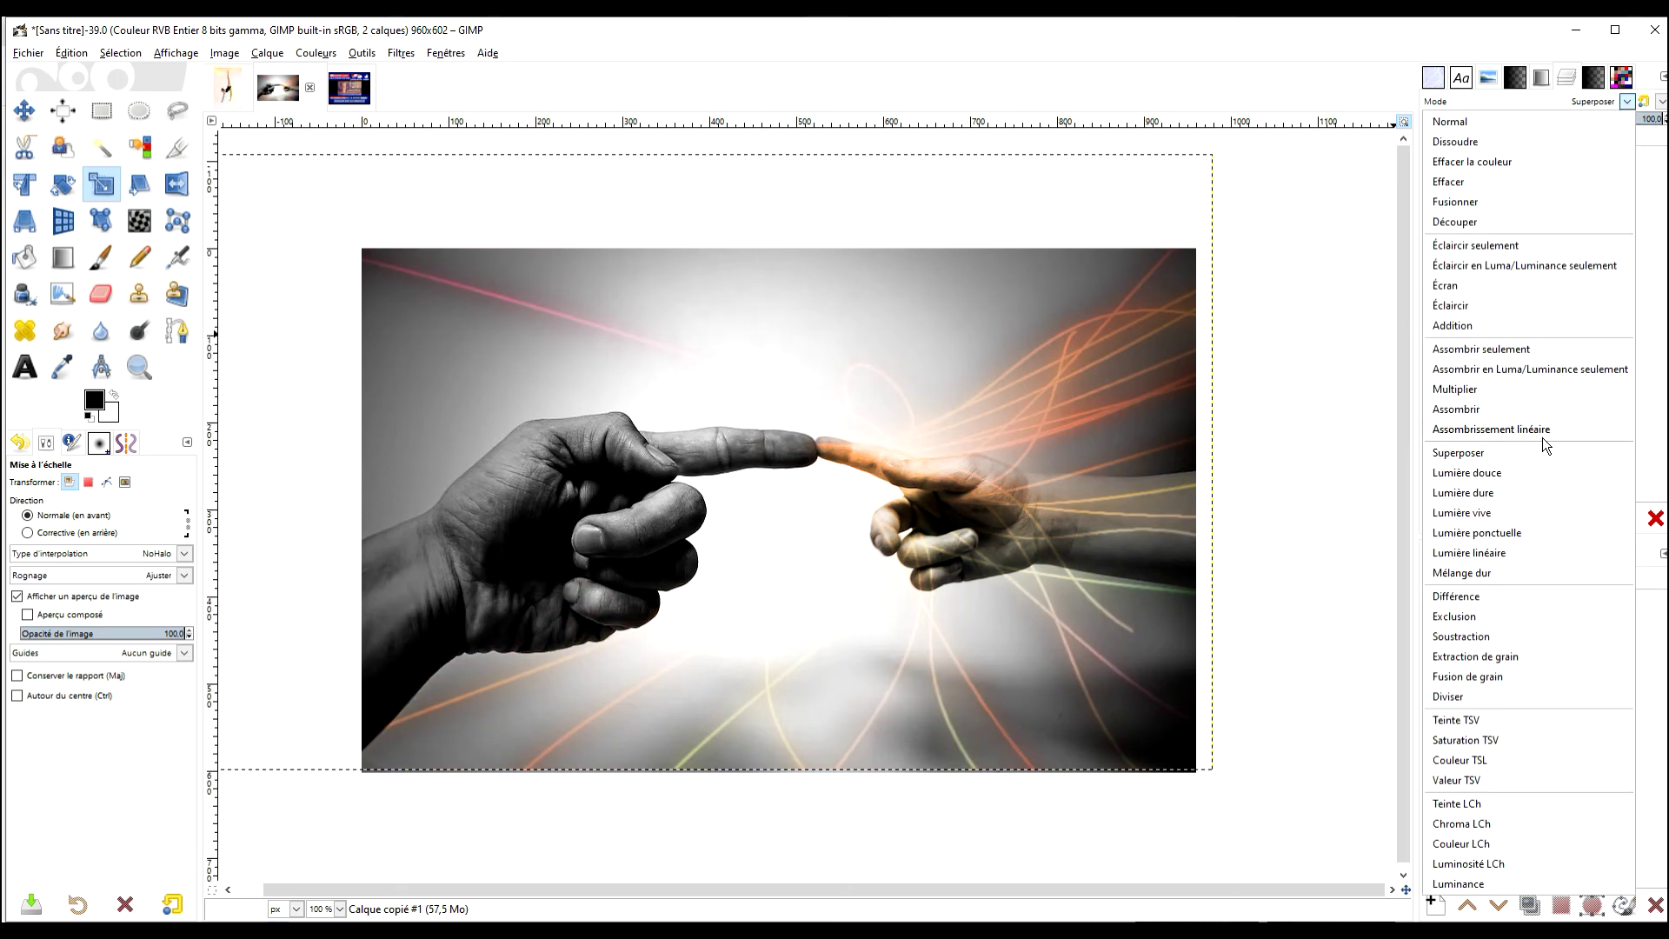
pyautogui.click(1541, 394)
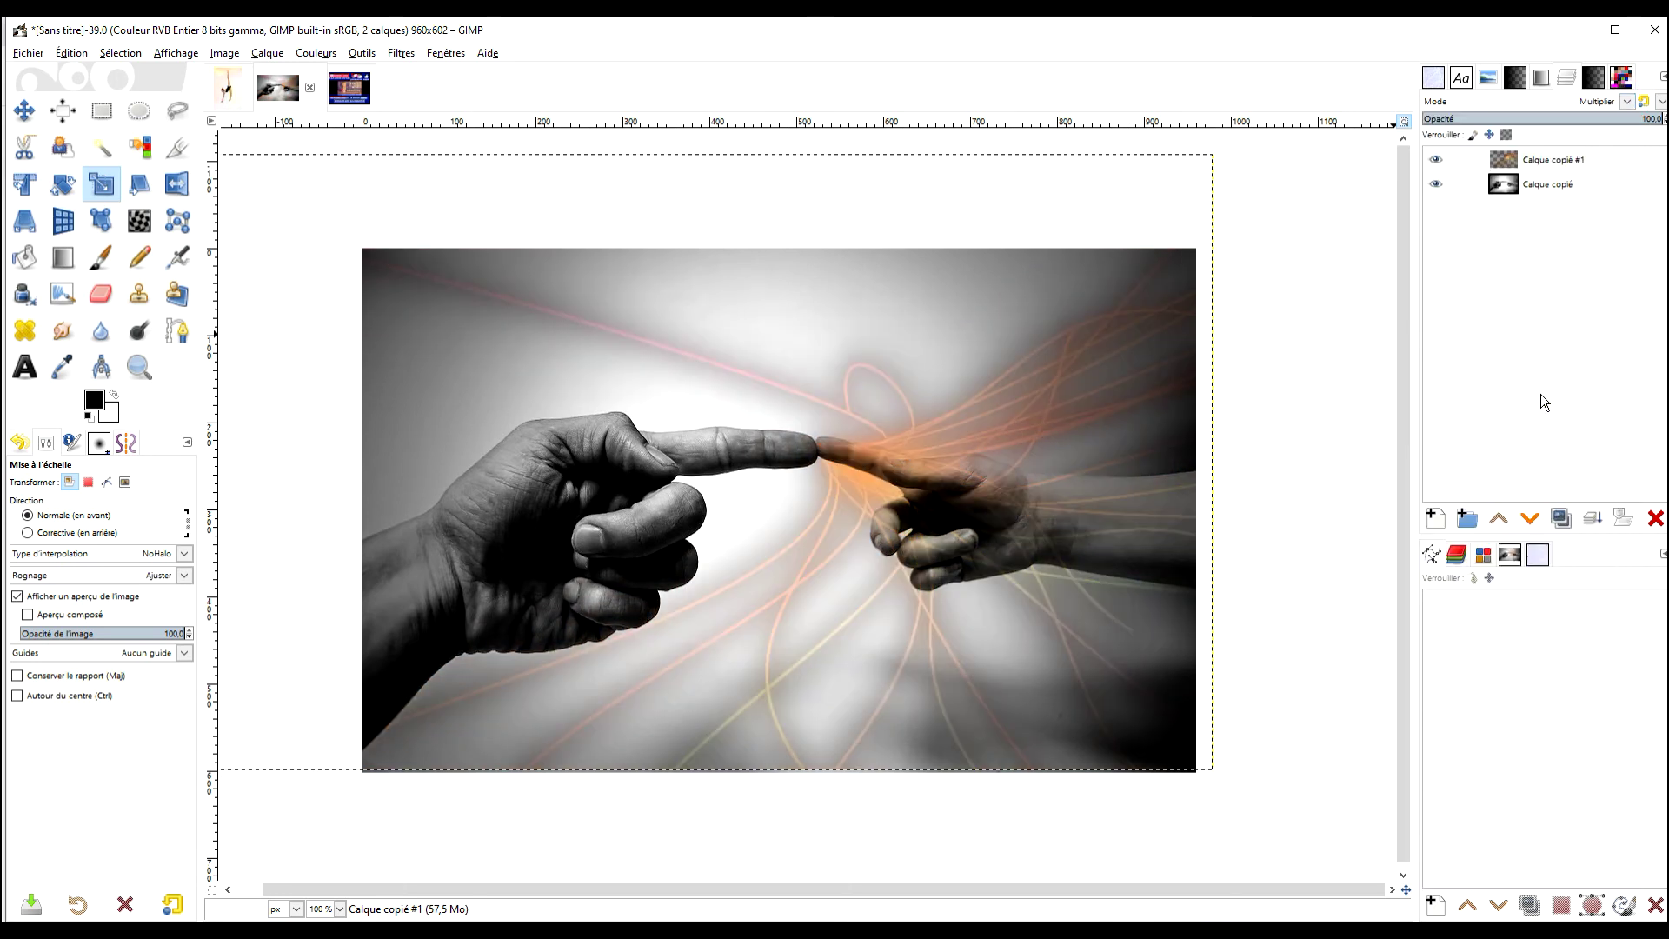
pyautogui.click(1622, 101)
pyautogui.click(1544, 764)
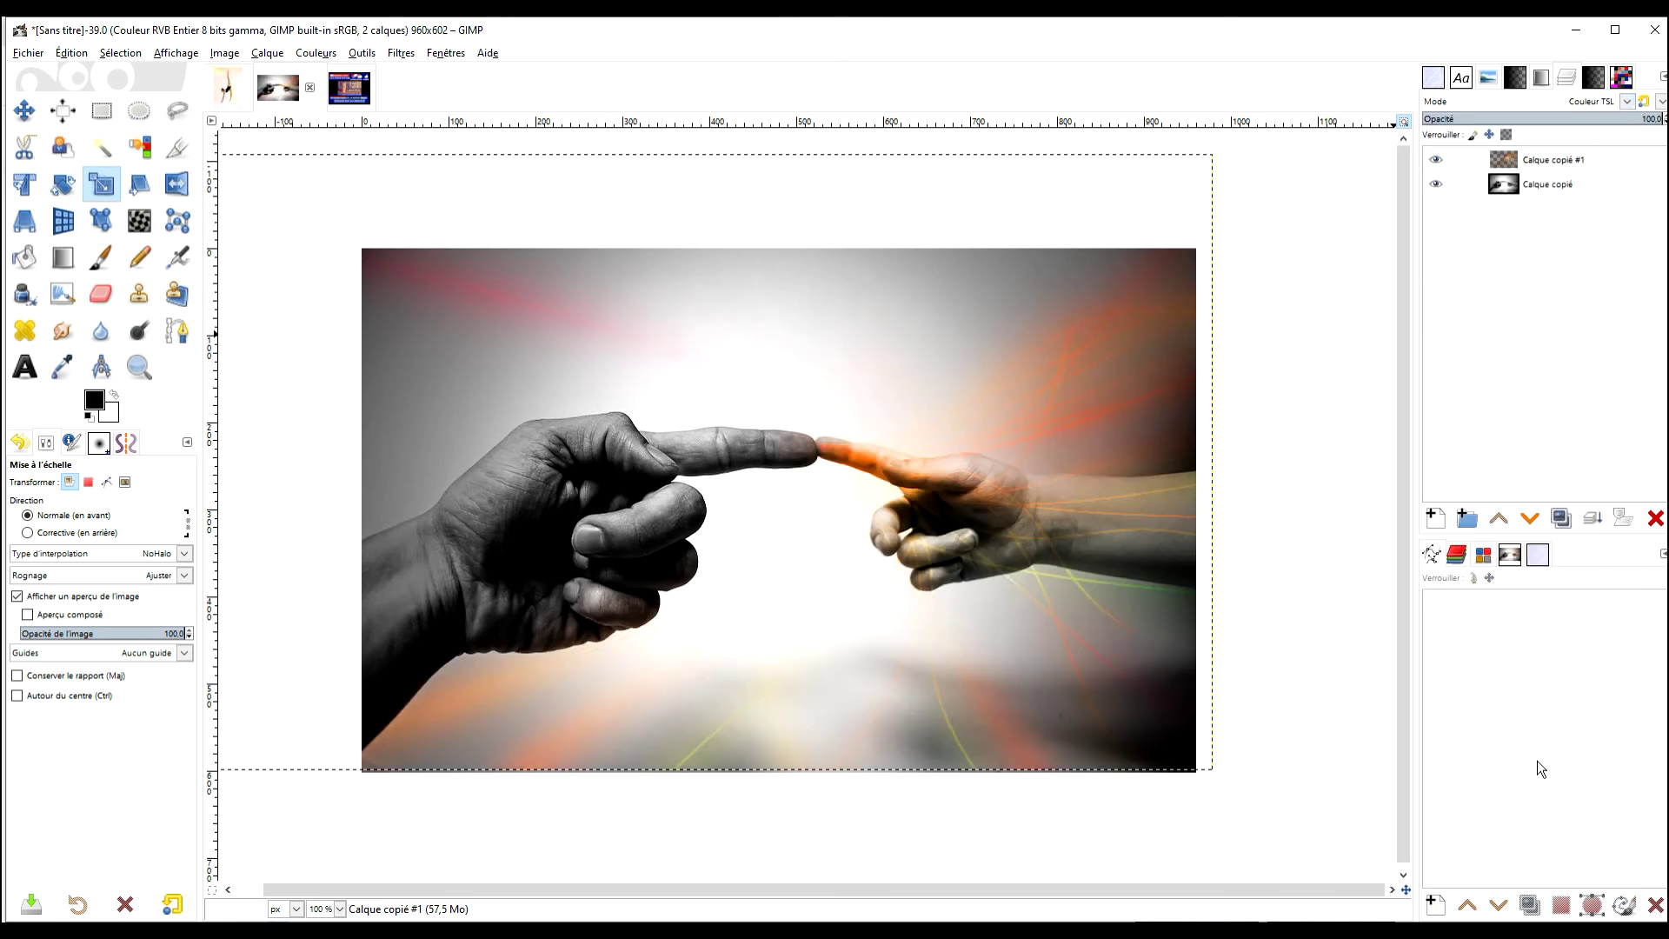
# Try duplicating the Couleur TSL neon layer twice to strengthen the colours, then delete both copies
pyautogui.click(1562, 519)
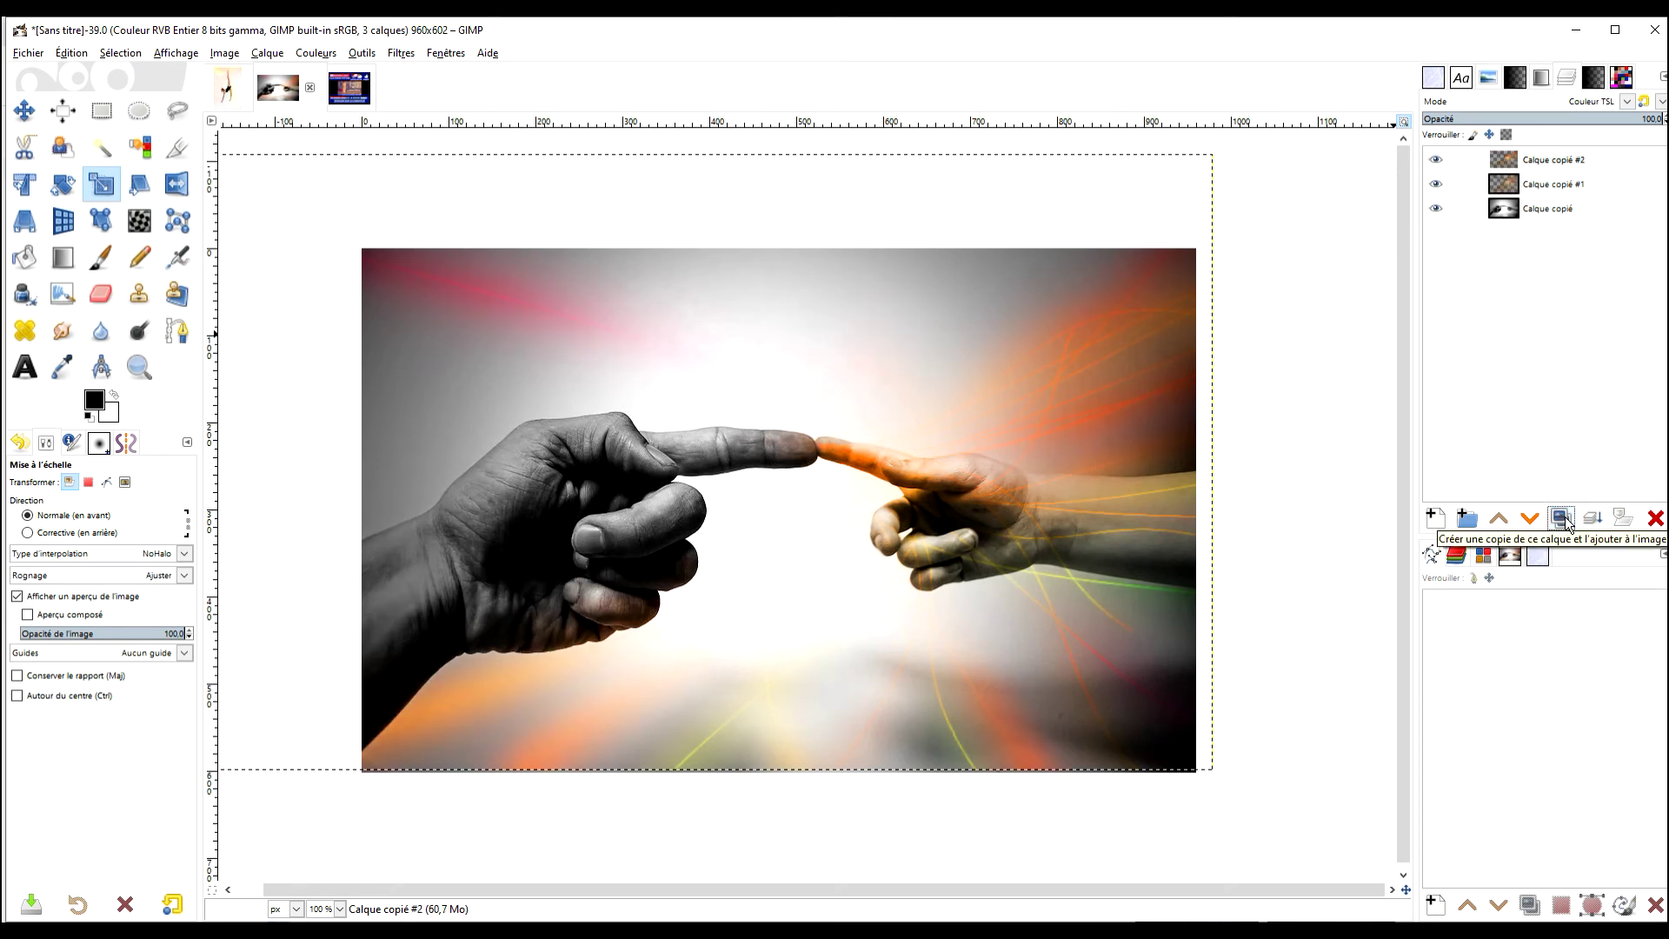
pyautogui.click(1564, 520)
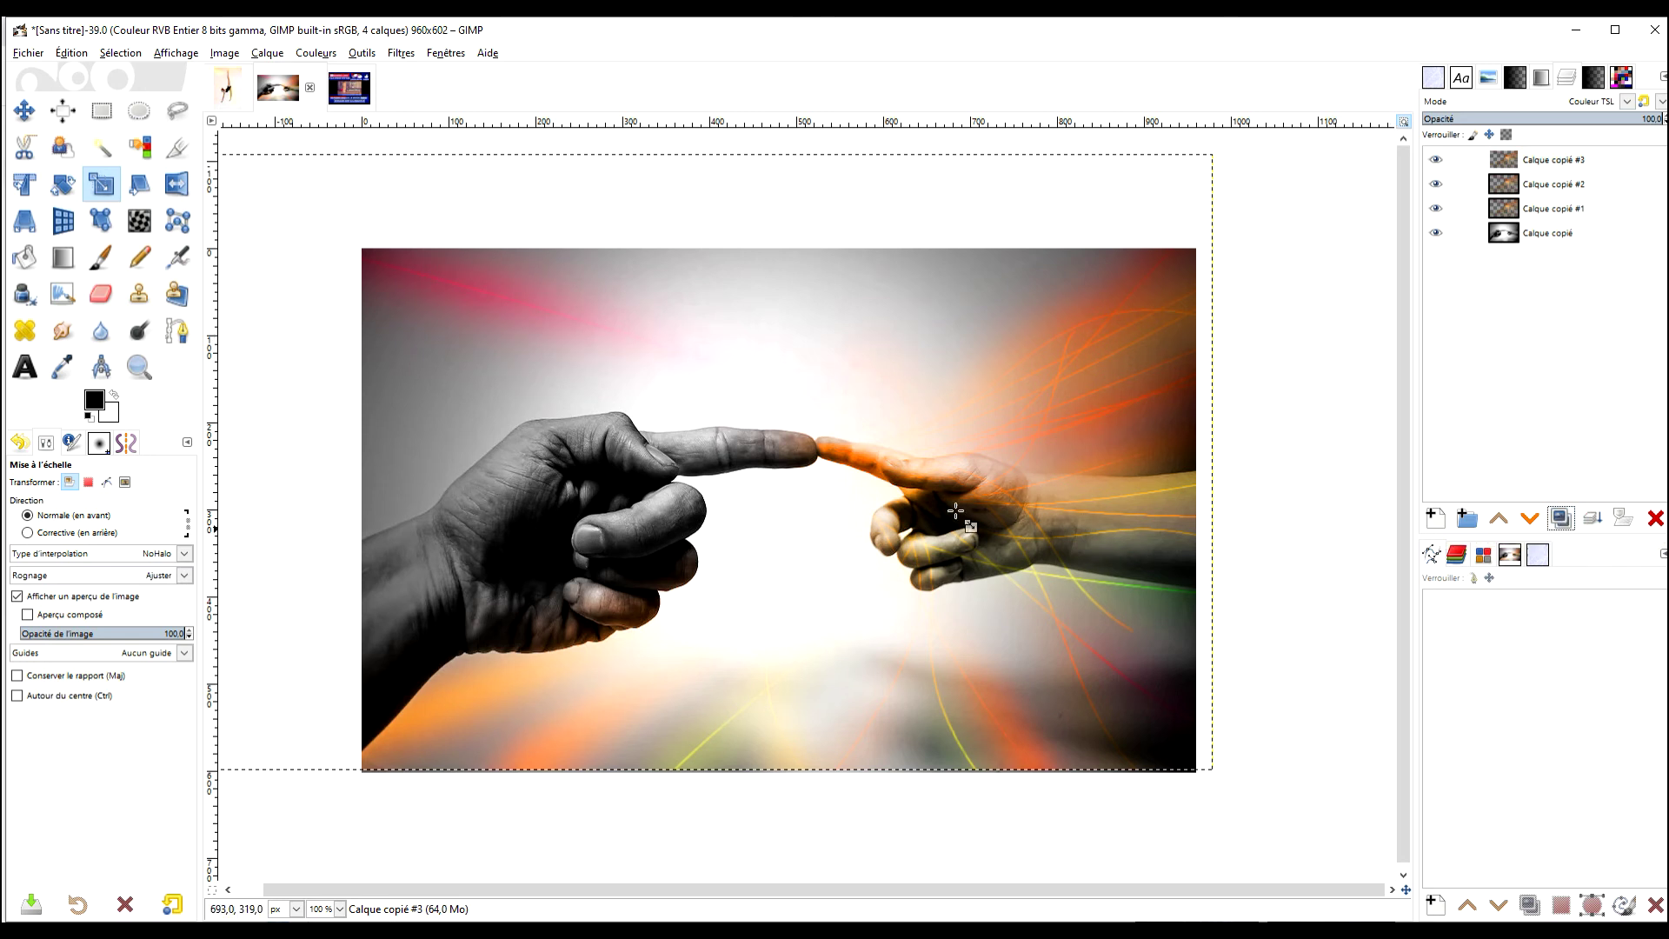
pyautogui.click(1655, 519)
pyautogui.click(1656, 518)
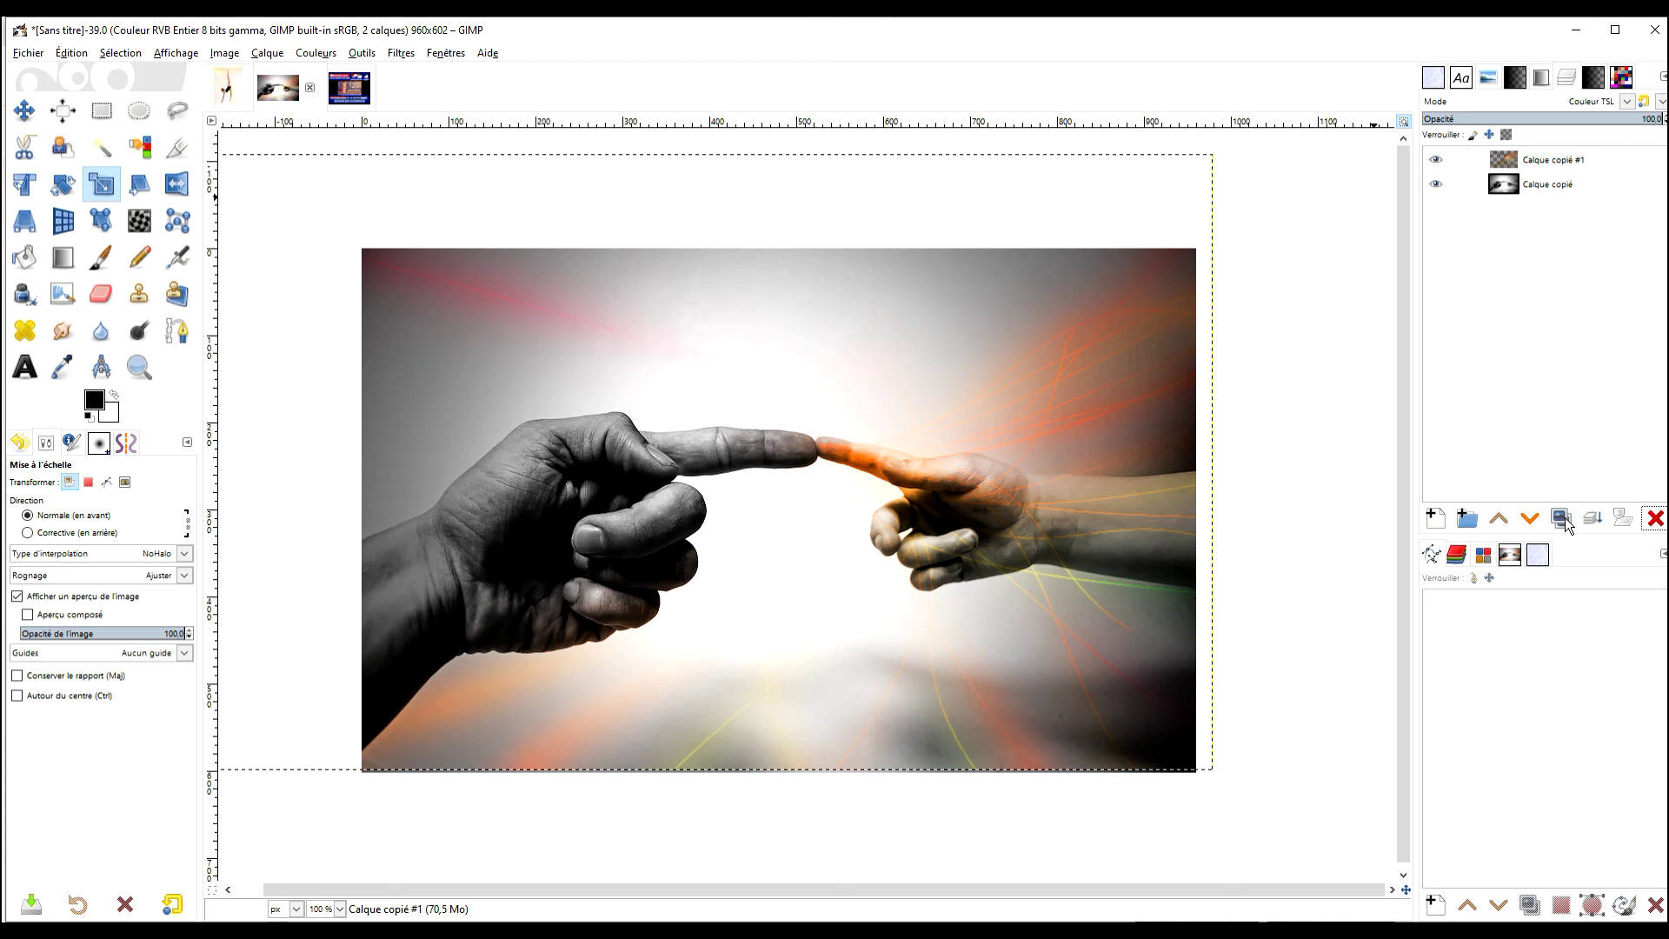
# Try a horizontally flipped duplicate of the neon layer over the other hand, duplicate it once more, then delete both copies
pyautogui.click(1553, 162)
pyautogui.click(1562, 518)
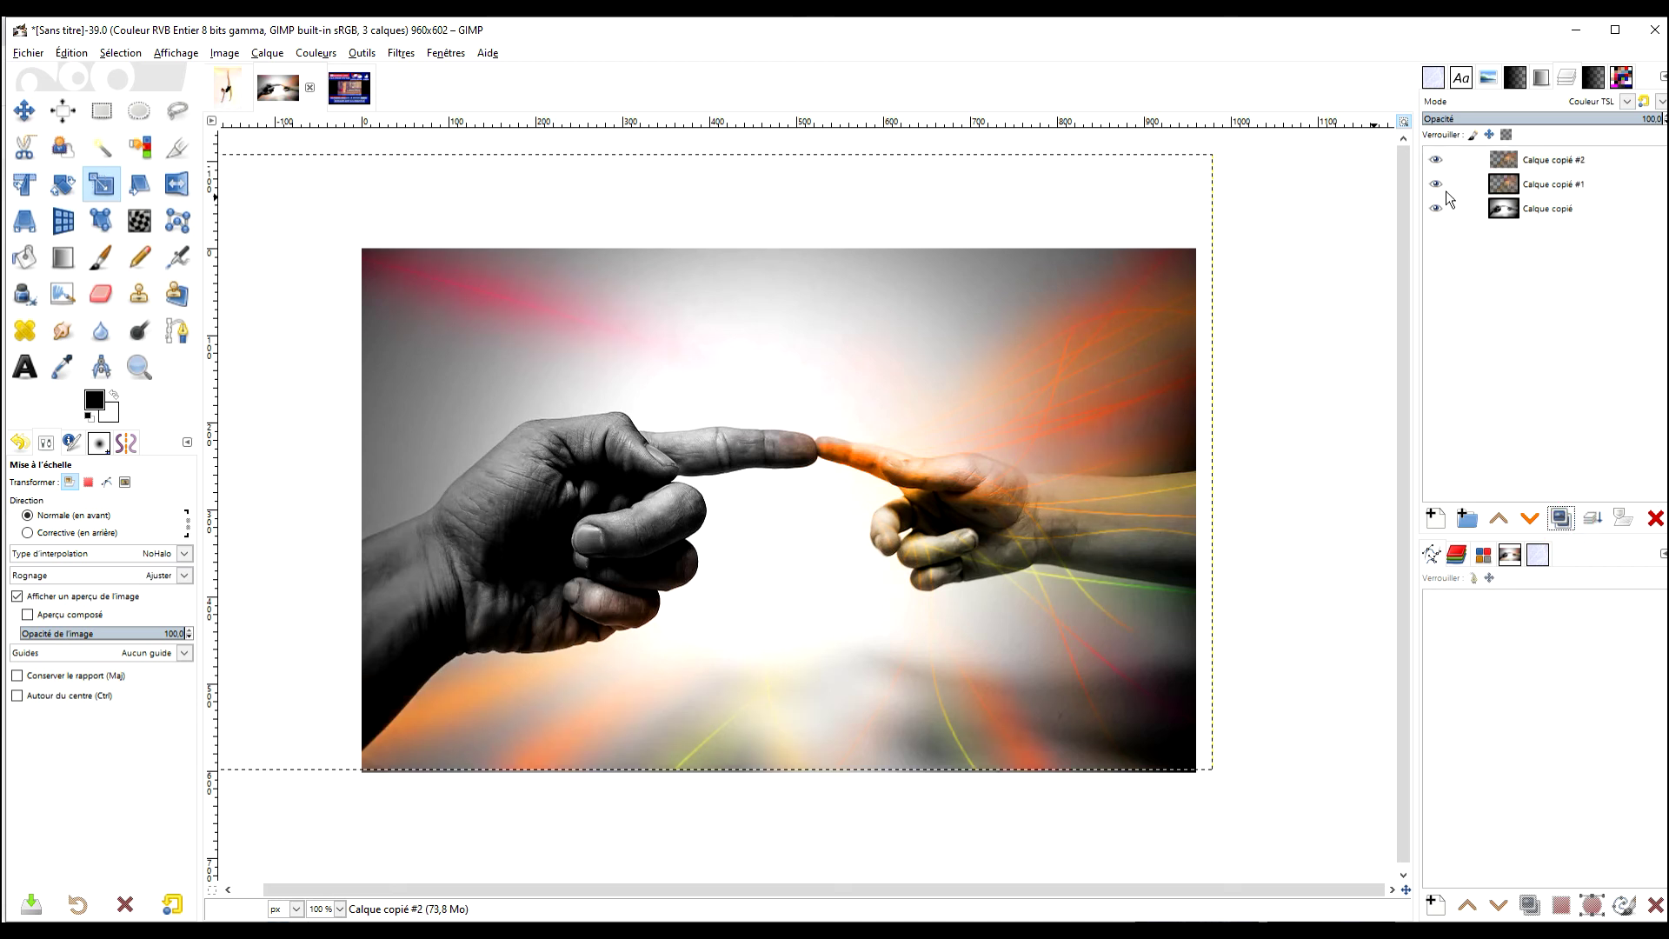
pyautogui.click(178, 189)
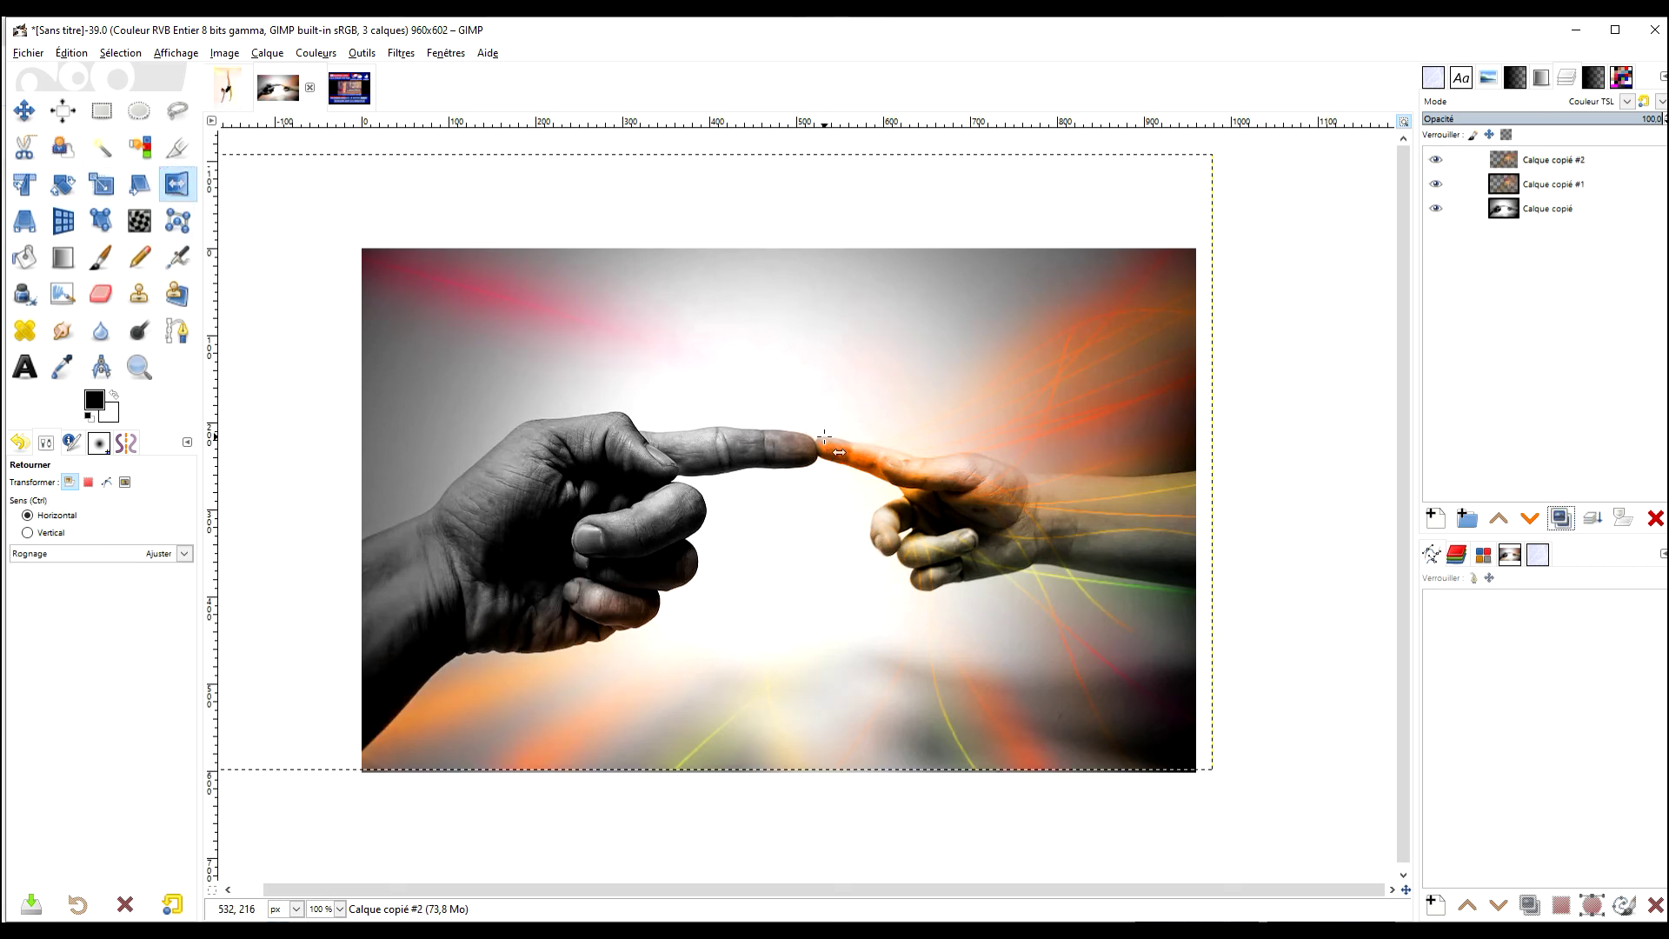
pyautogui.click(826, 439)
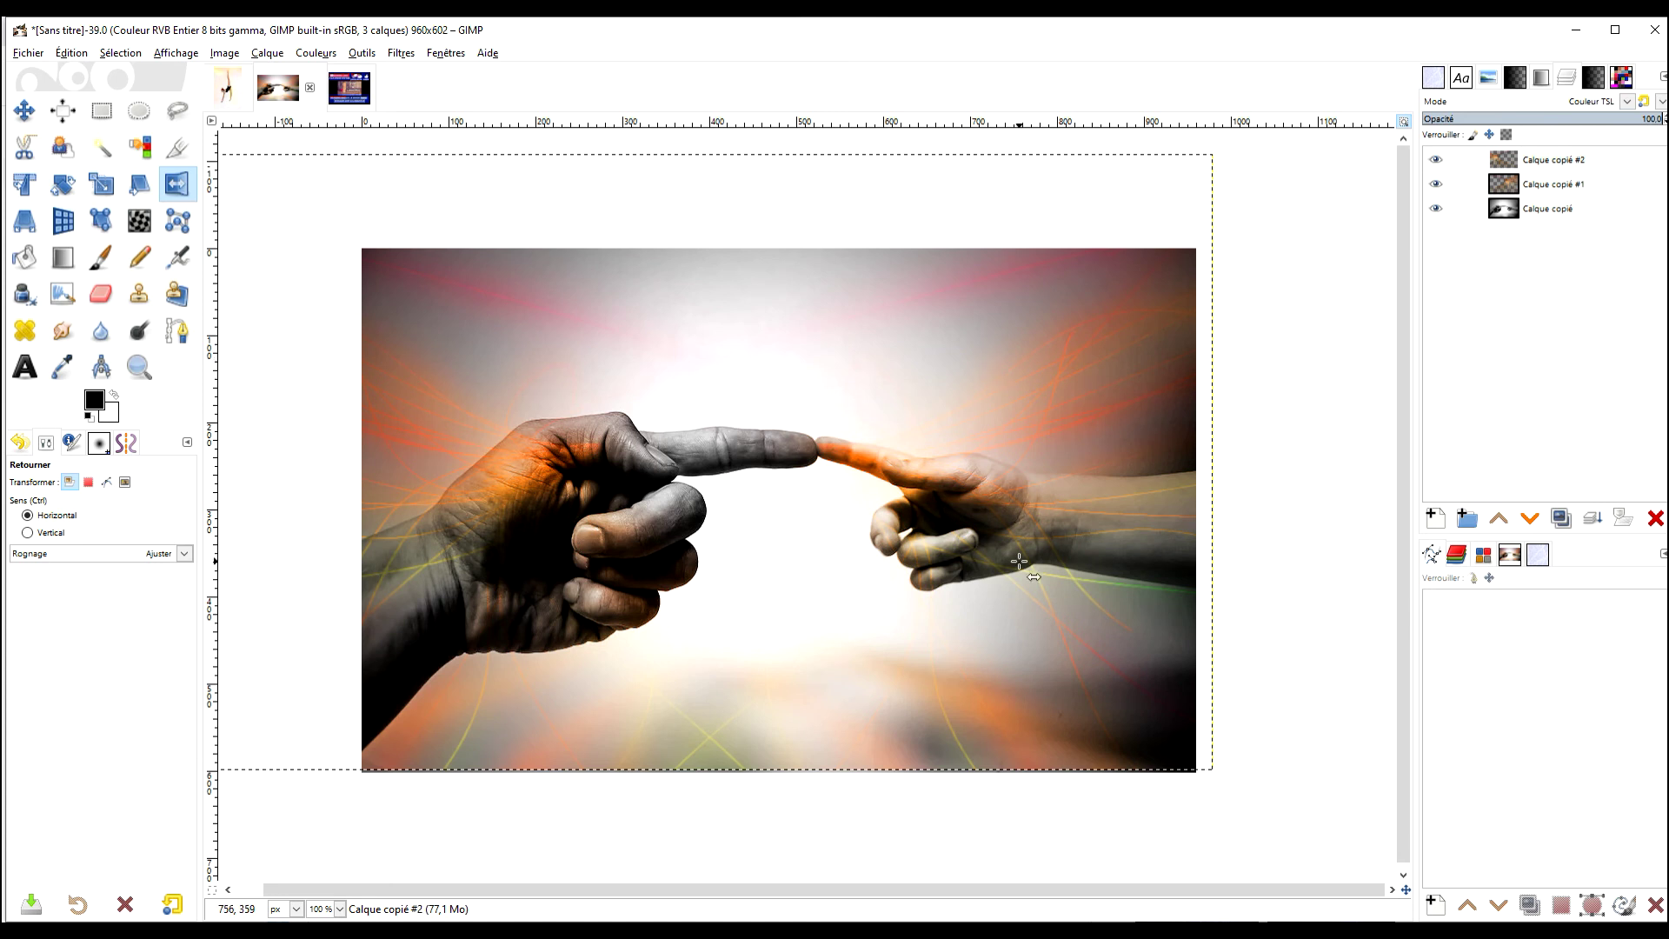
pyautogui.click(1598, 157)
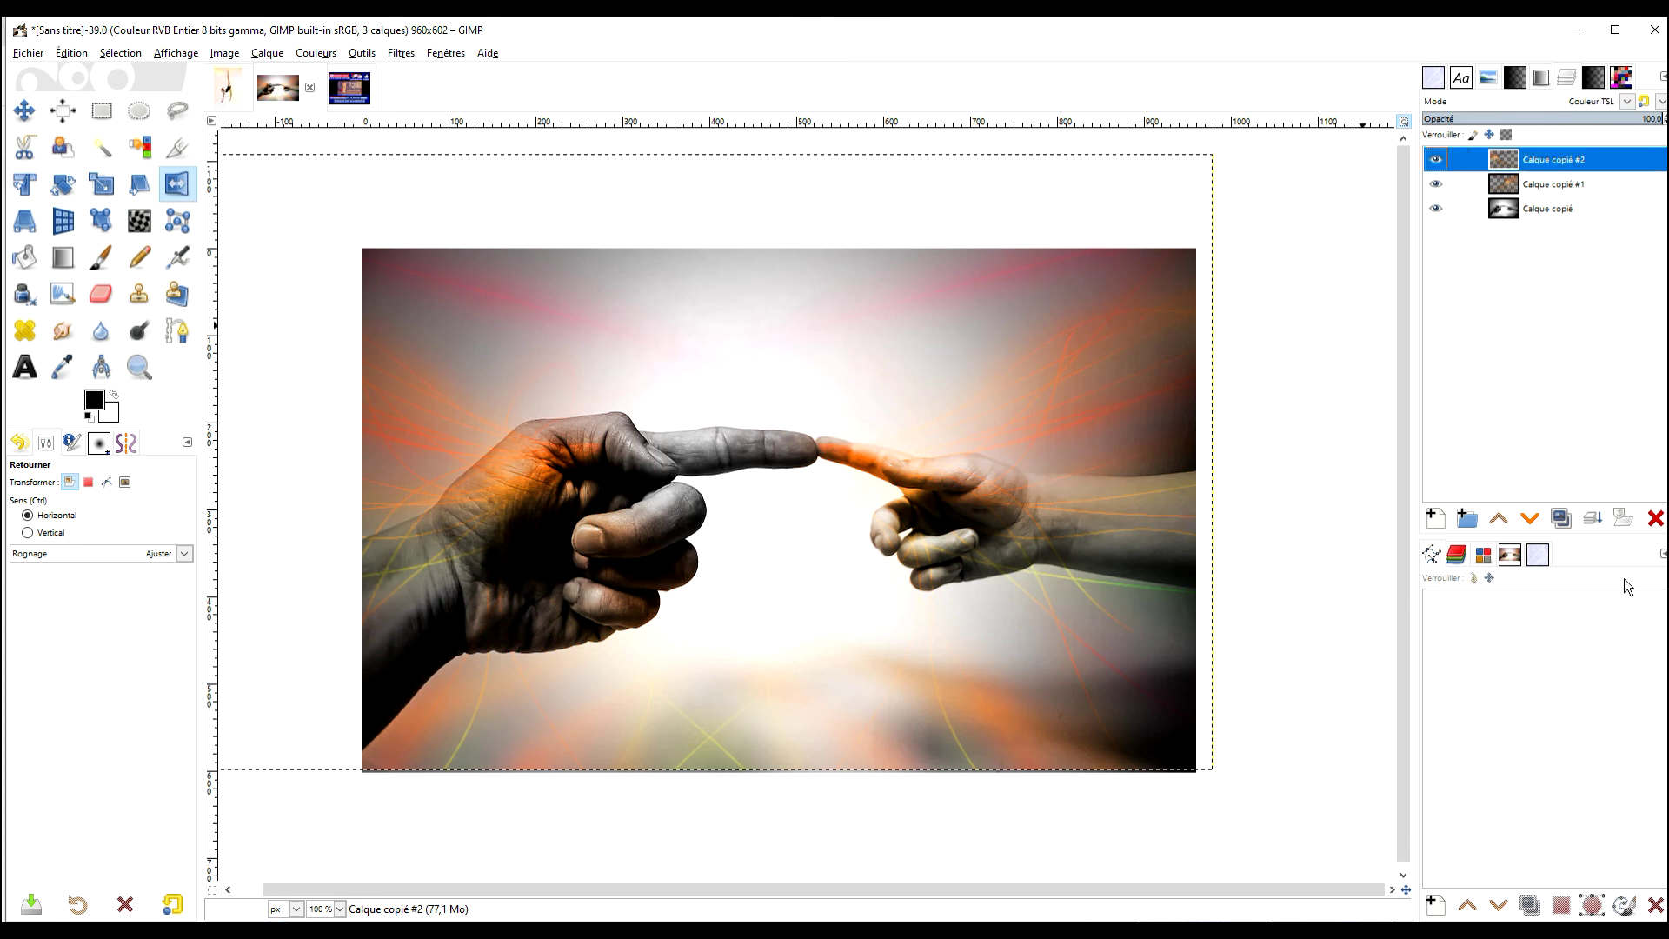
pyautogui.click(1565, 520)
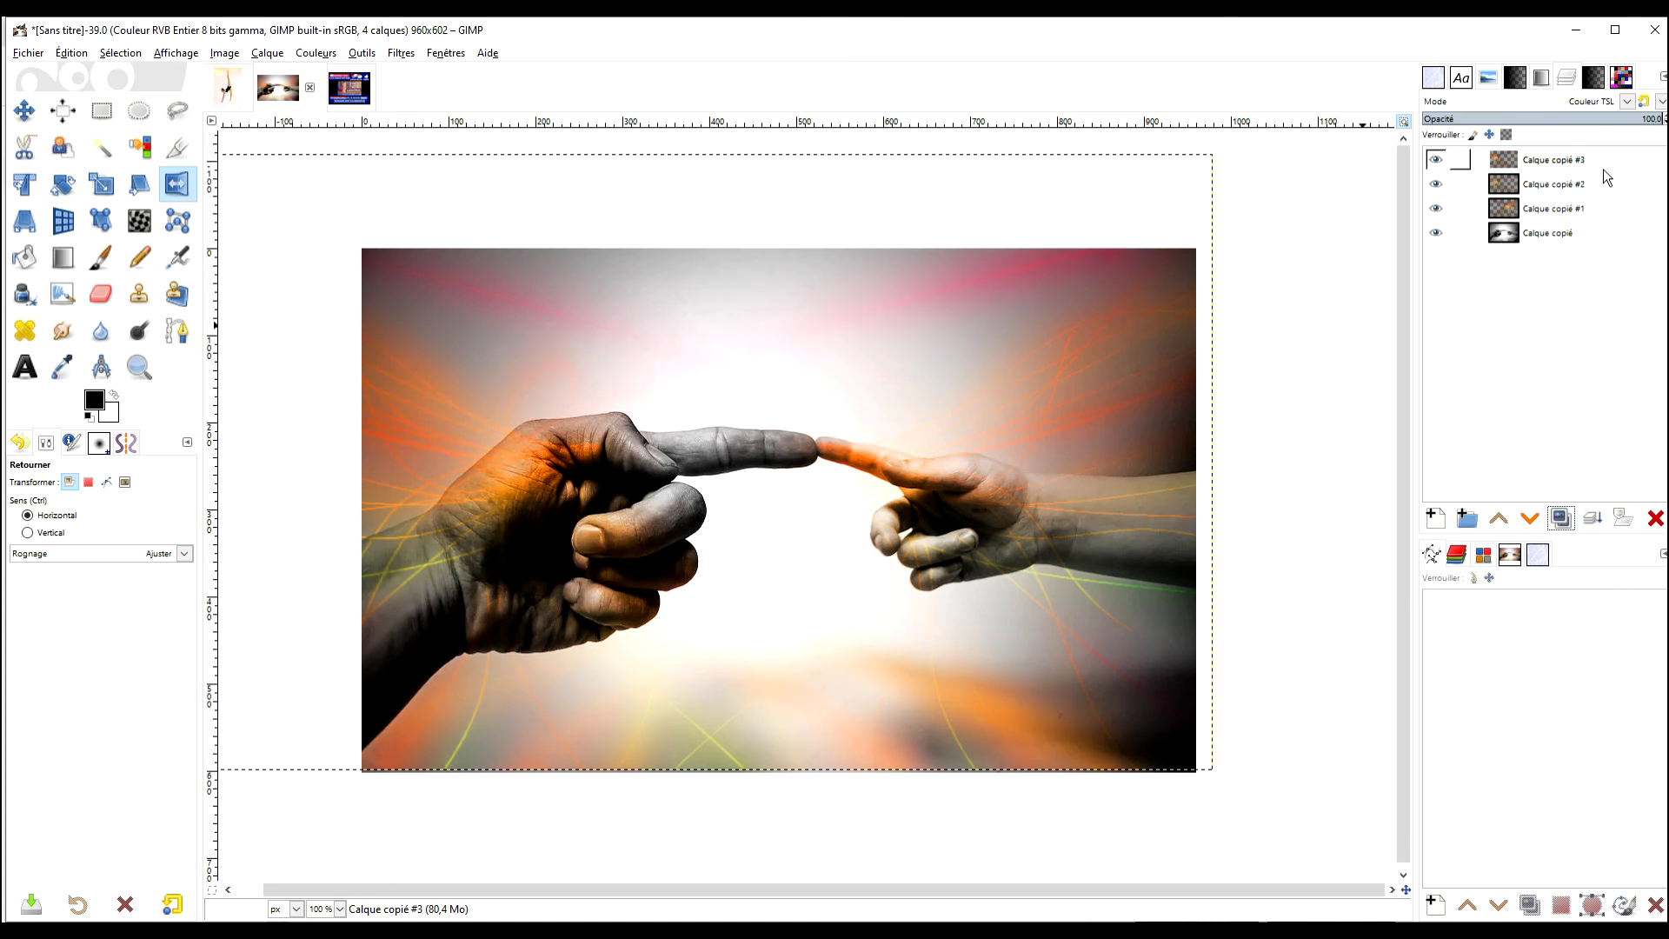
pyautogui.click(1655, 520)
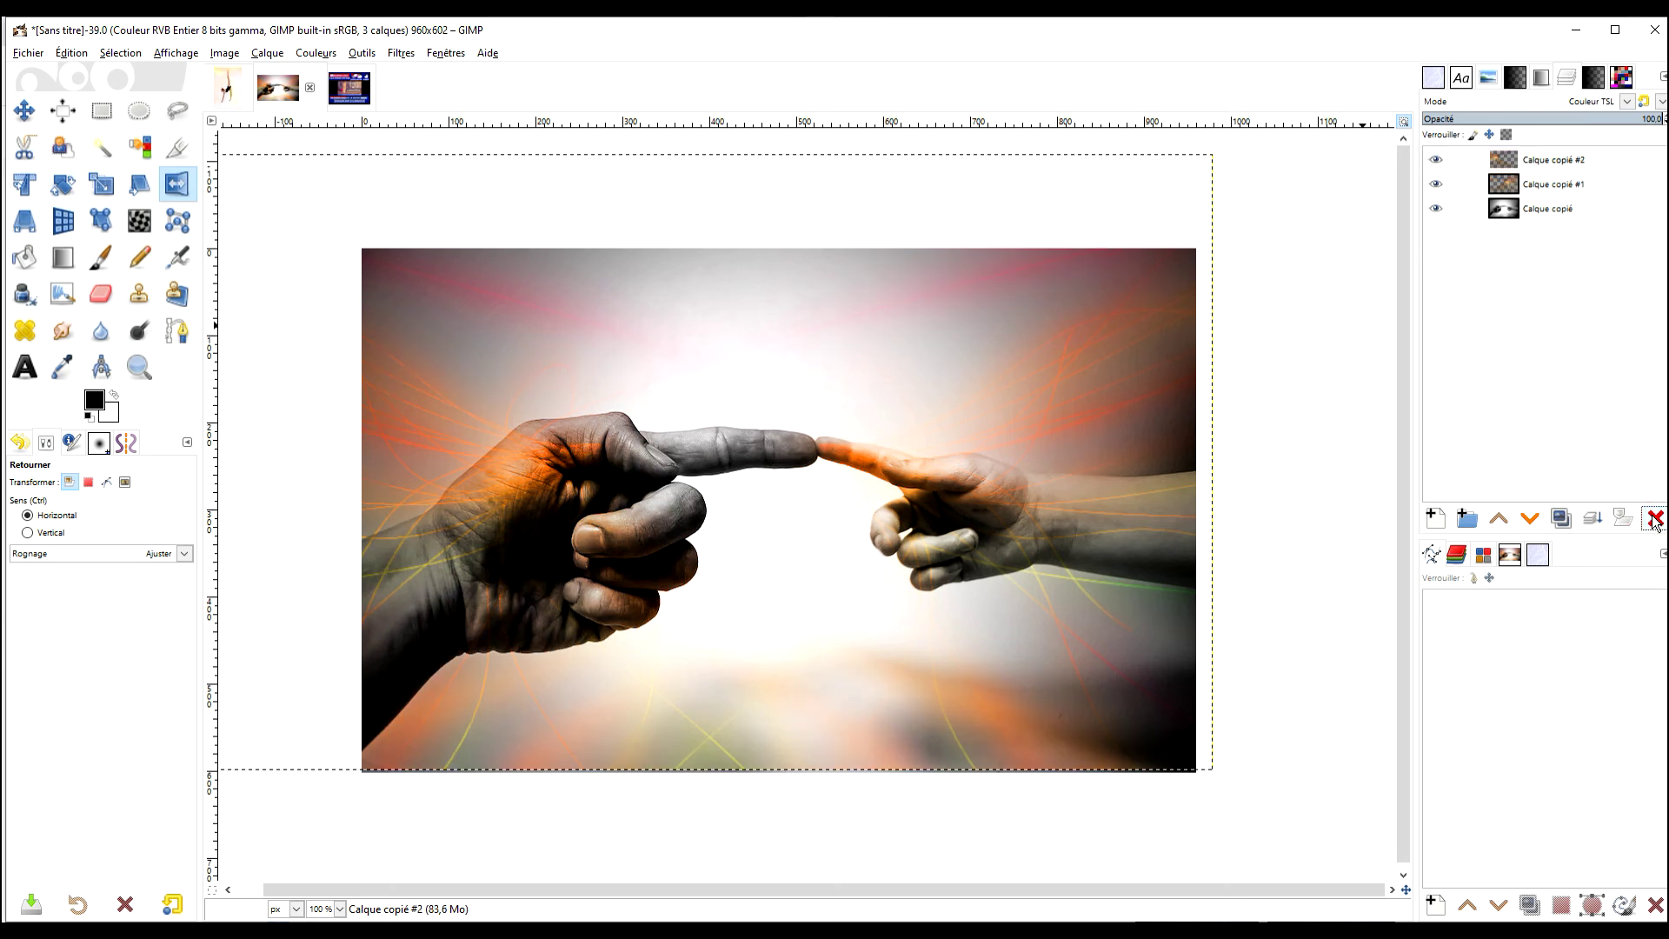
pyautogui.click(1655, 519)
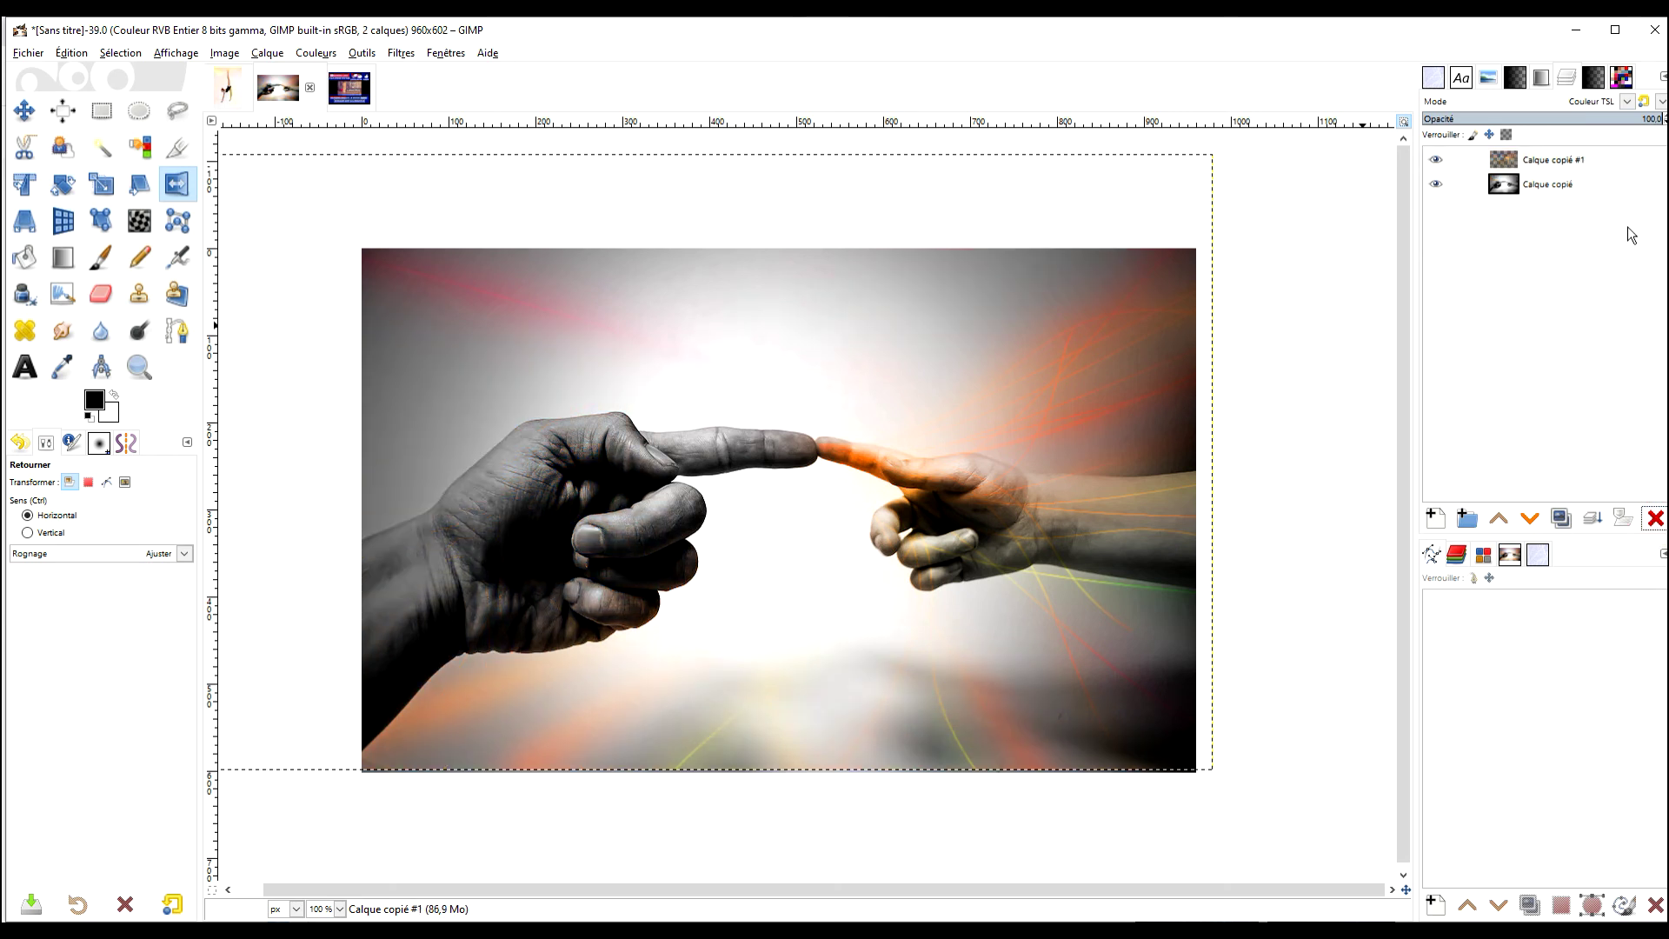
# Try the Écran blend mode on the neon layer, settle on Fusionner, and lower the layer's opacity to 76.9
pyautogui.click(1595, 103)
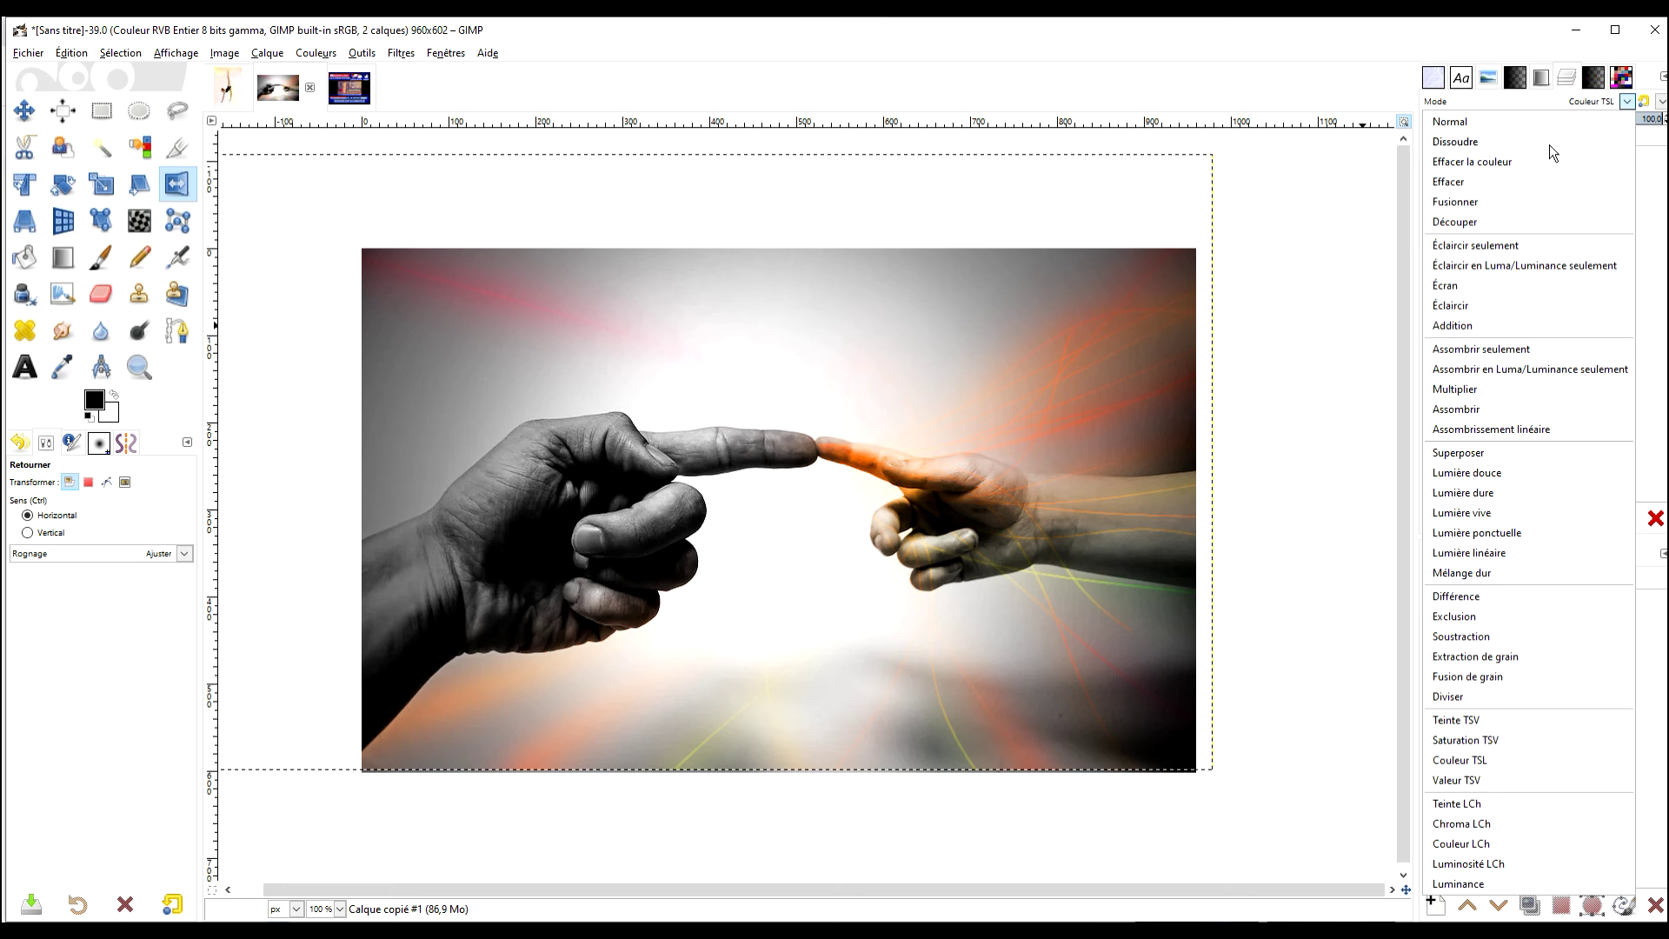
pyautogui.click(1518, 289)
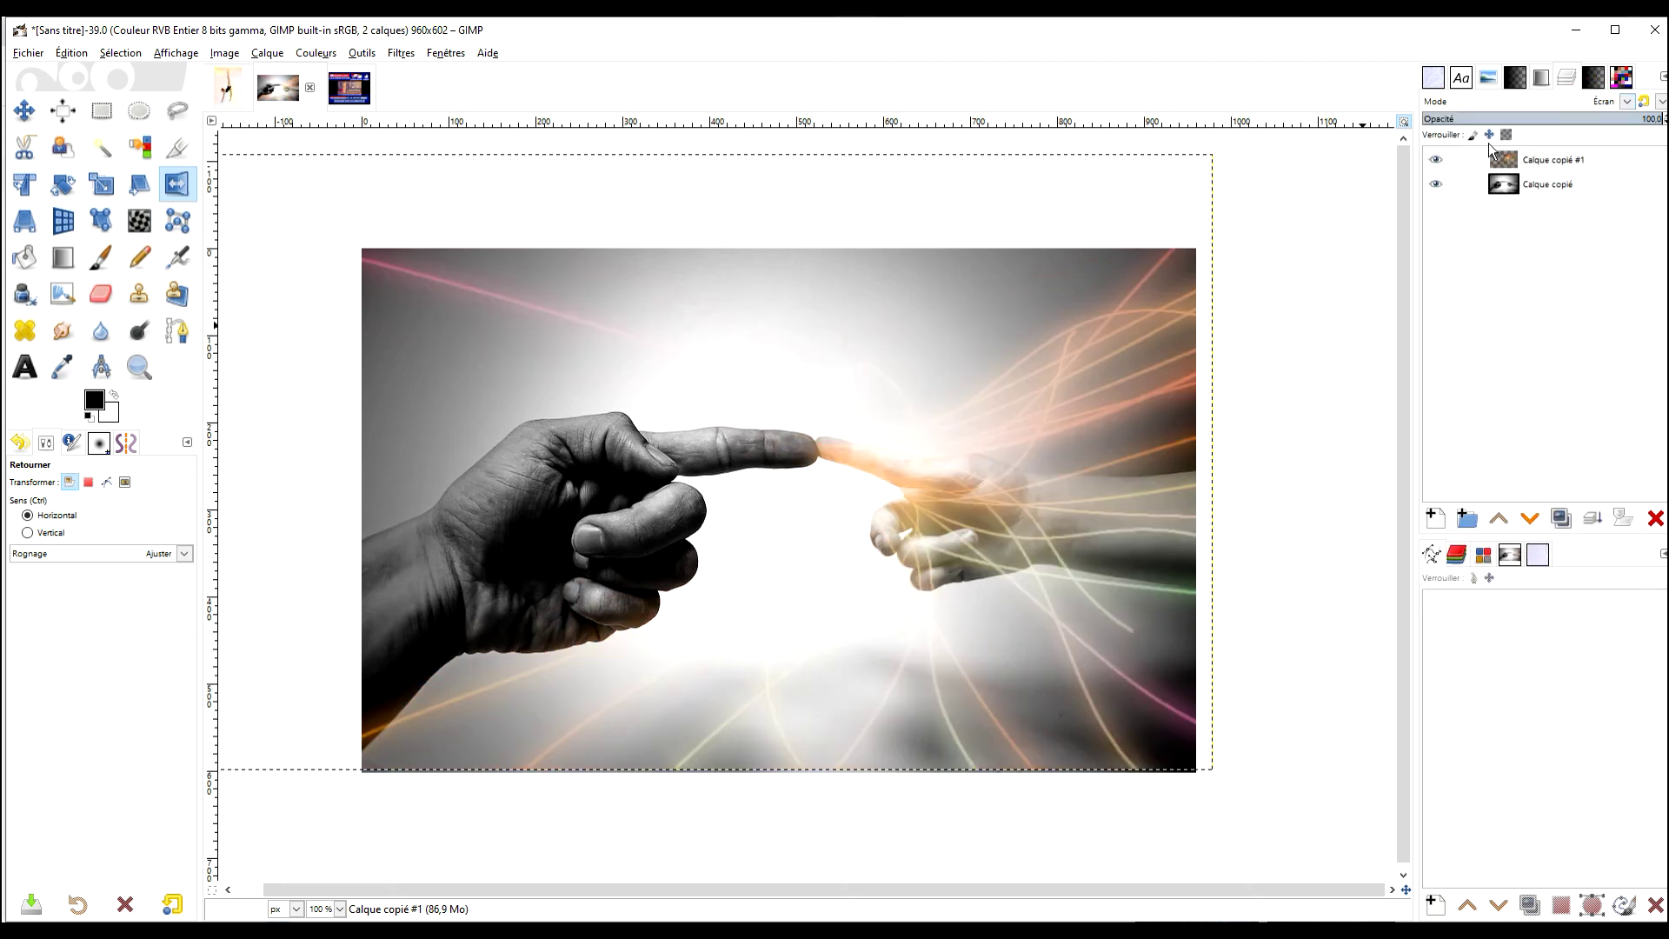
pyautogui.click(1596, 105)
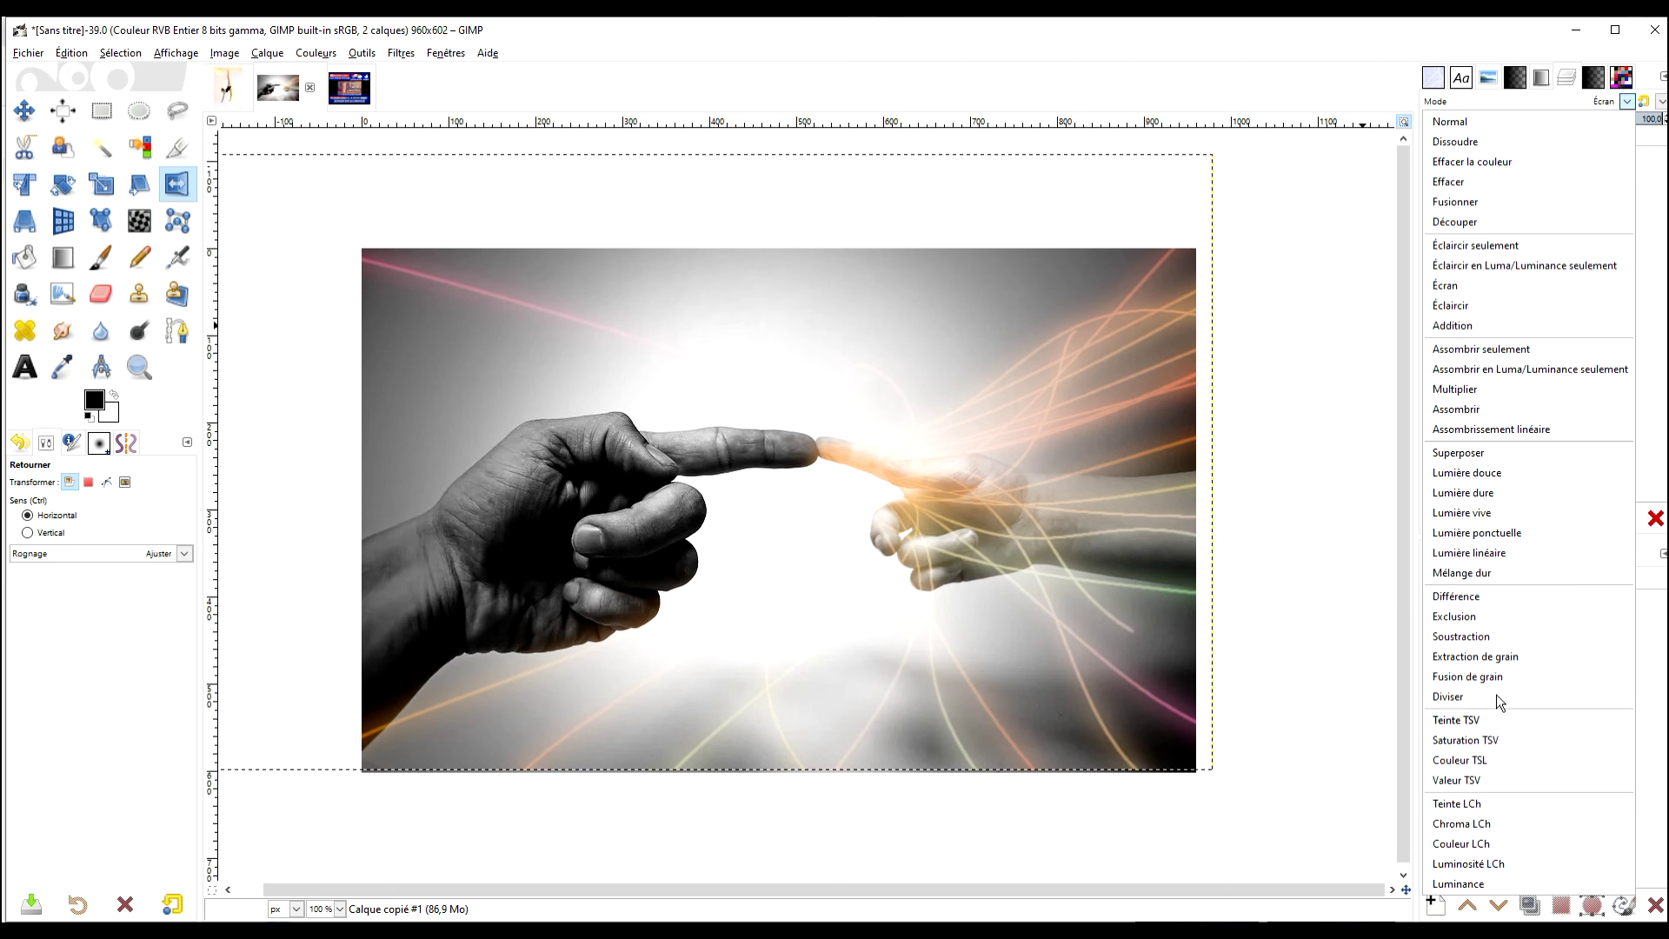
pyautogui.click(1505, 202)
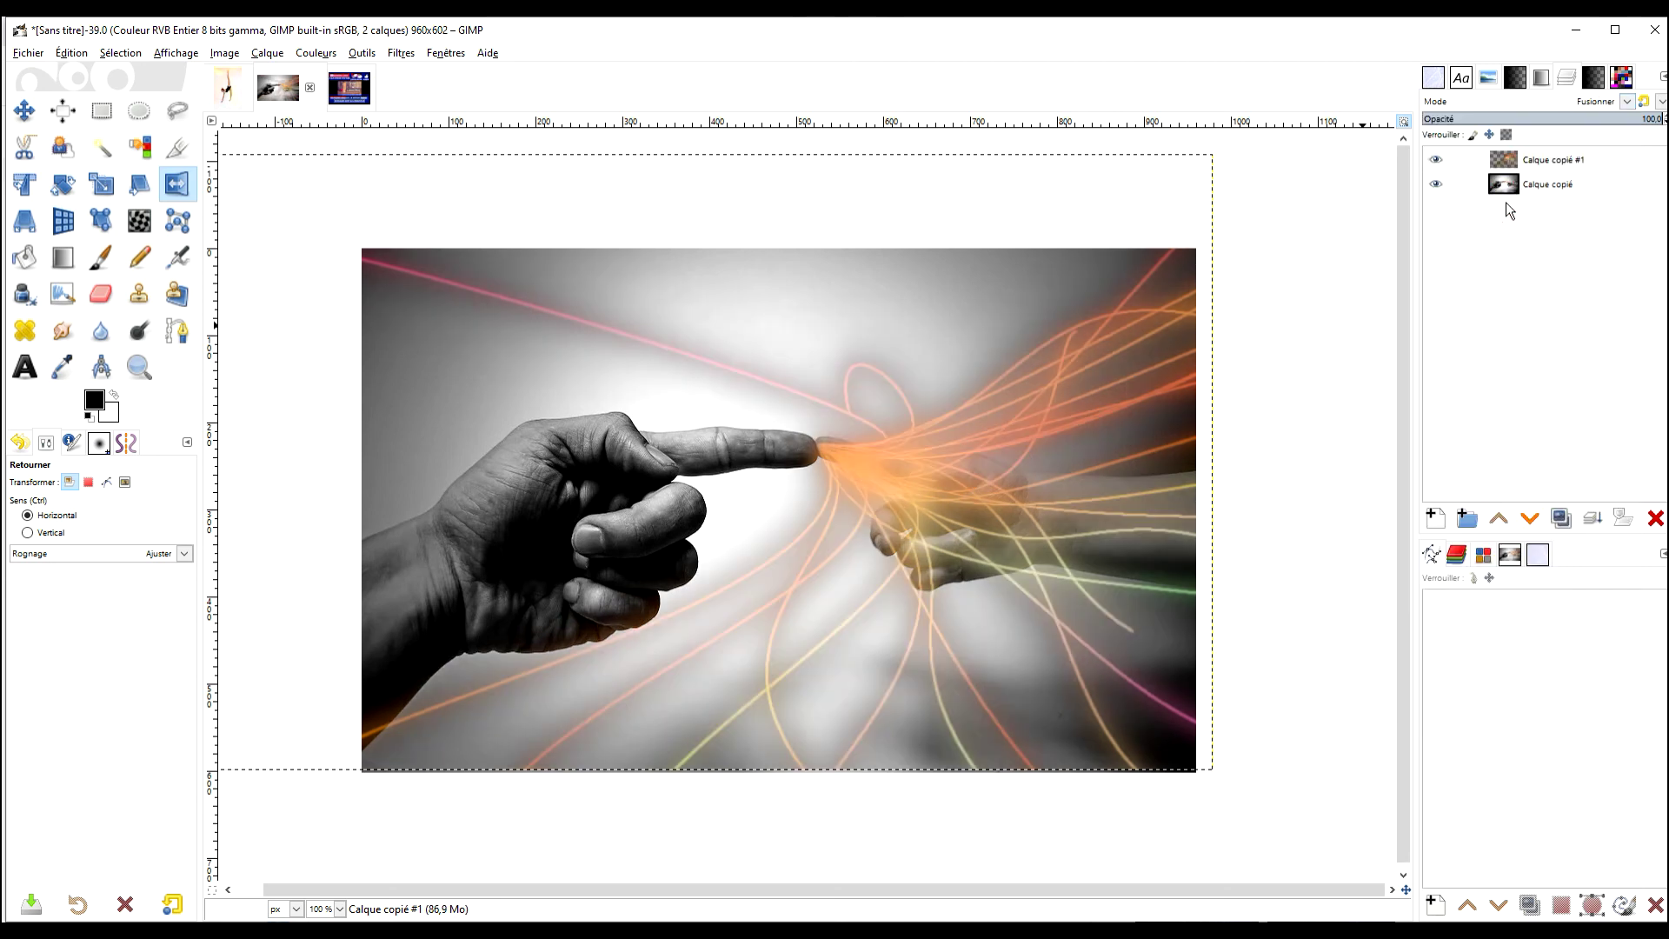
pyautogui.click(1597, 118)
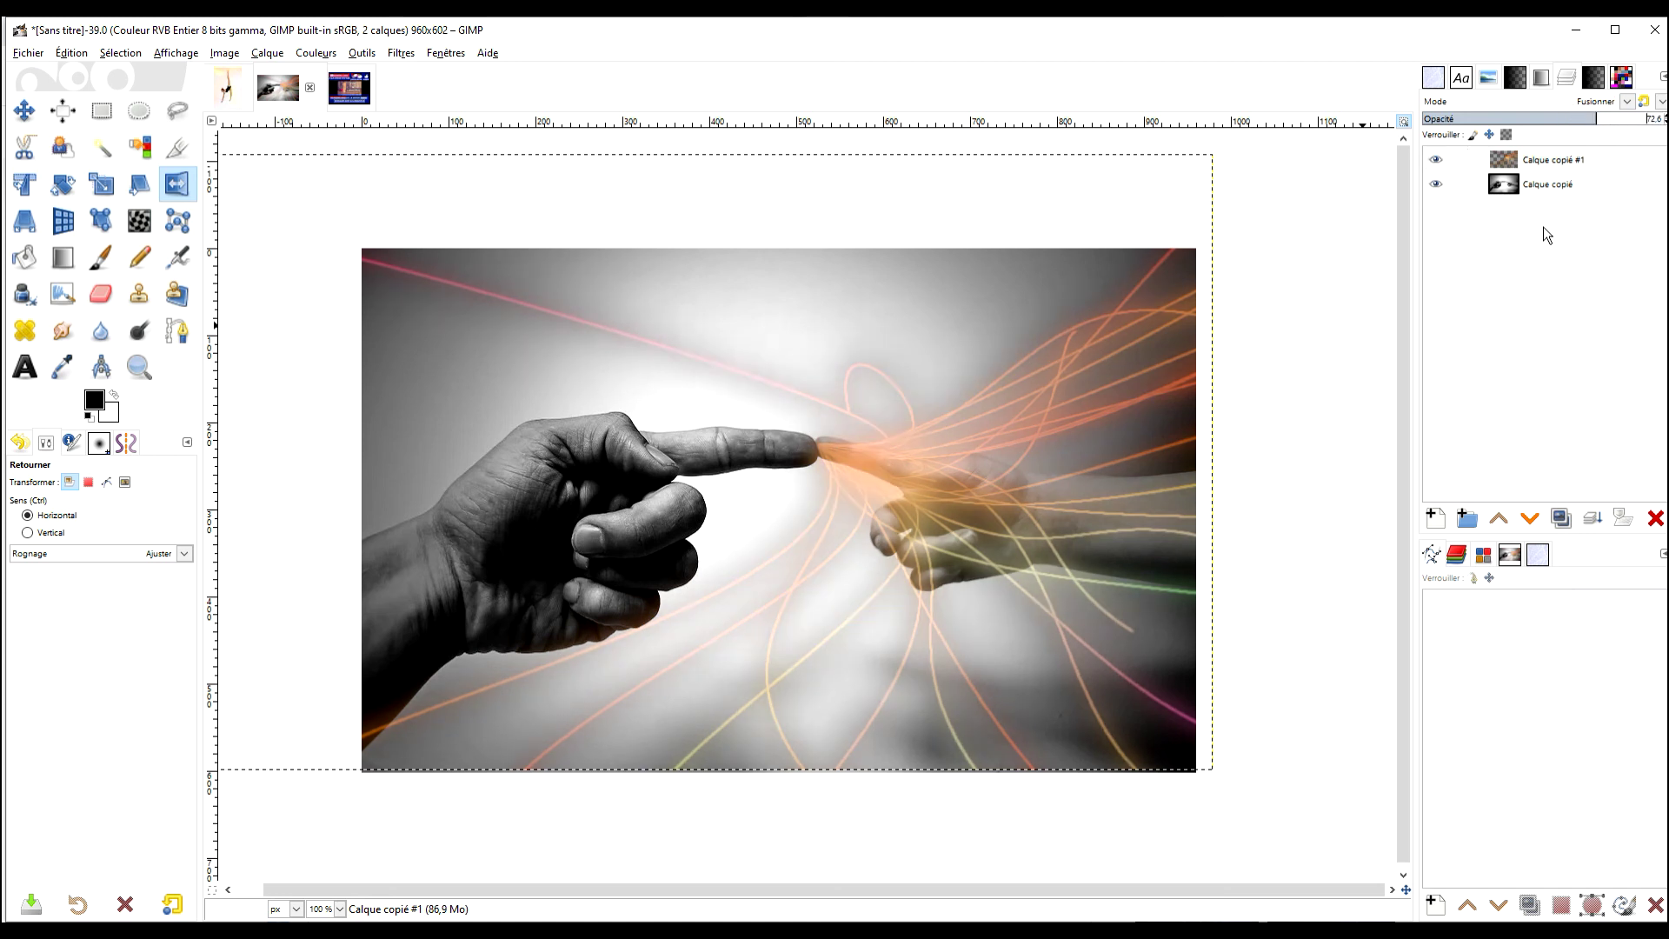
pyautogui.moveTo(1598, 121); pyautogui.dragTo(1608, 120)
# Duplicate the neon layer, set the copy's blend mode to Couleur TSL and lower its opacity to about 47.3
pyautogui.click(1548, 160)
pyautogui.click(1561, 518)
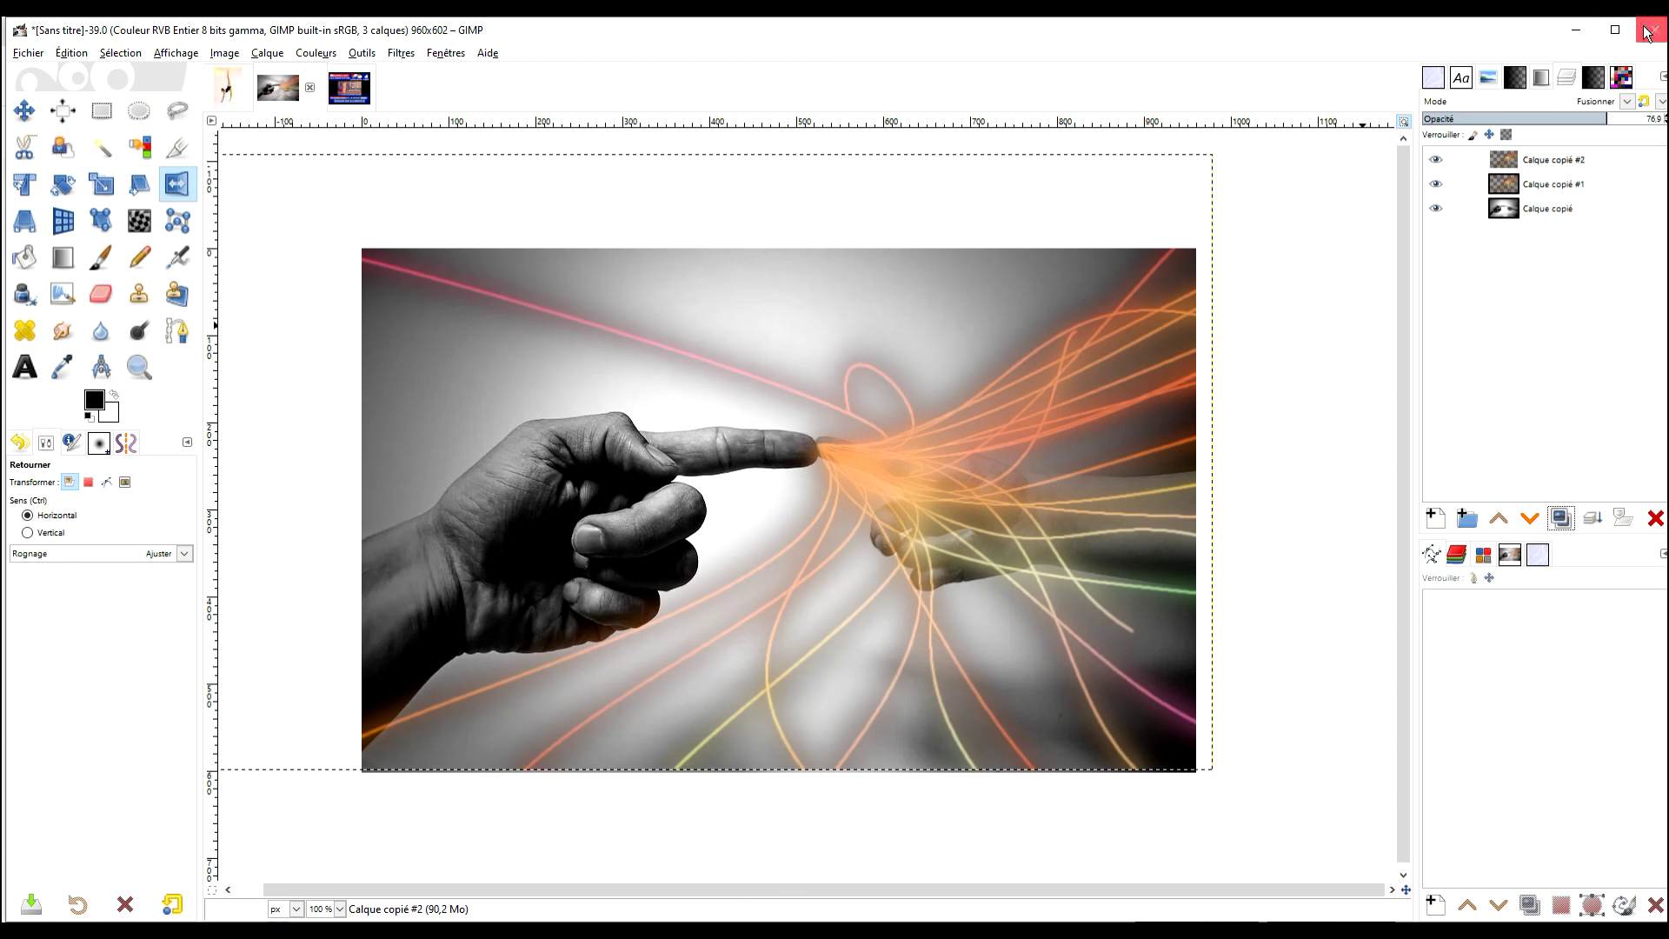
pyautogui.click(1626, 101)
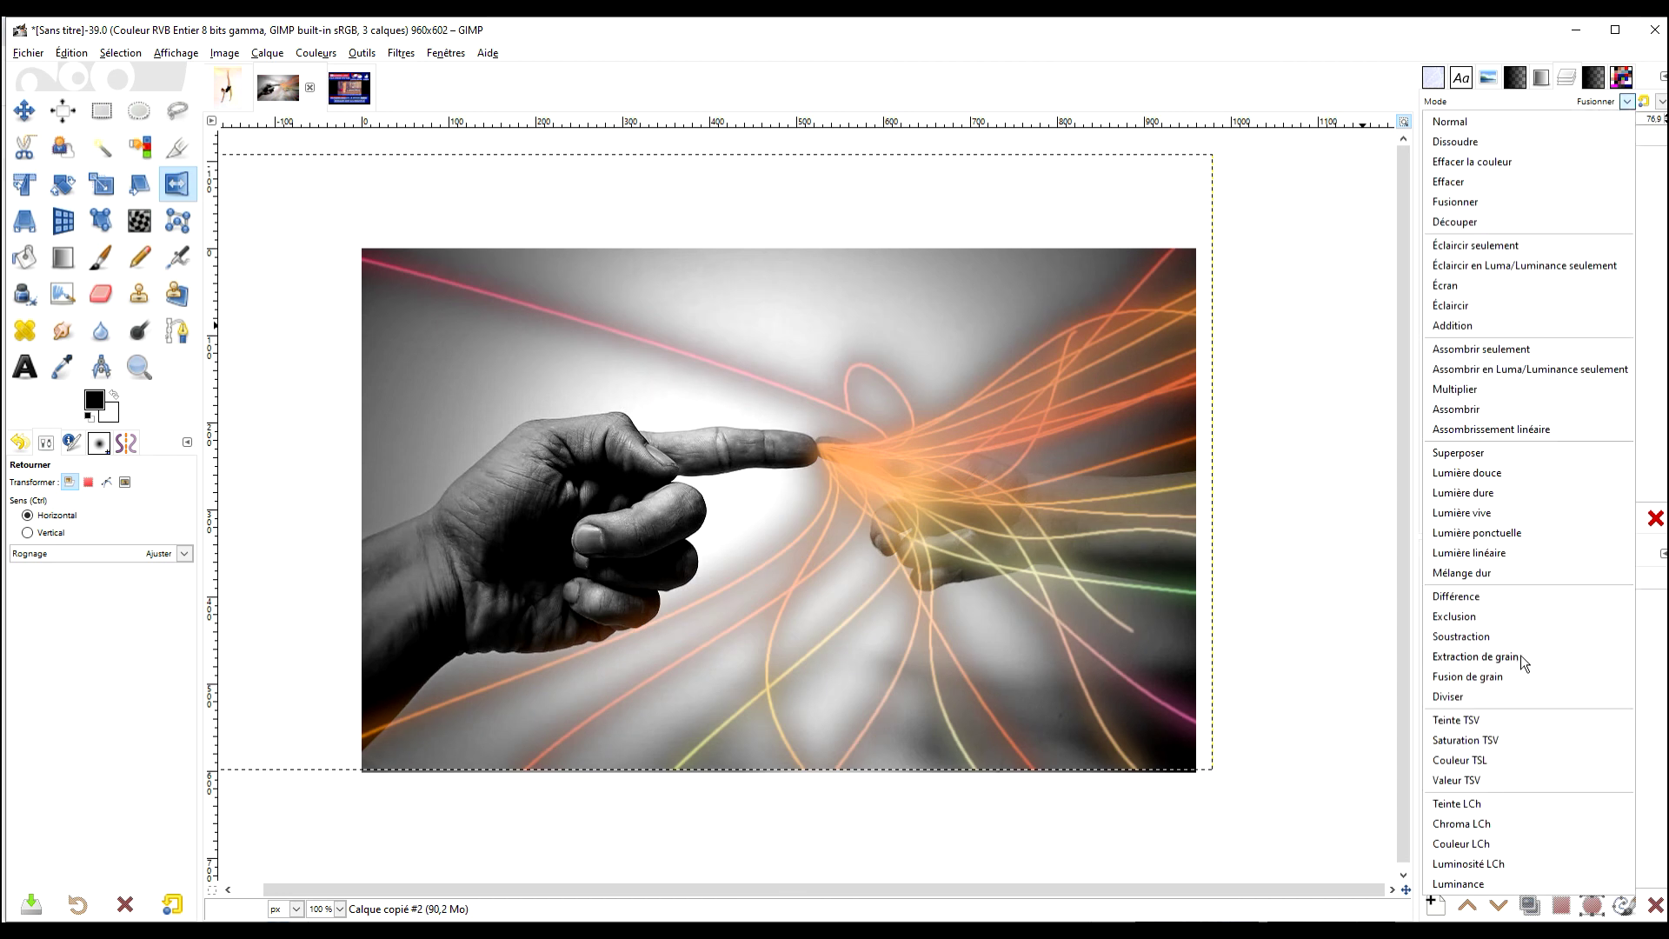
pyautogui.click(1499, 761)
pyautogui.click(1552, 160)
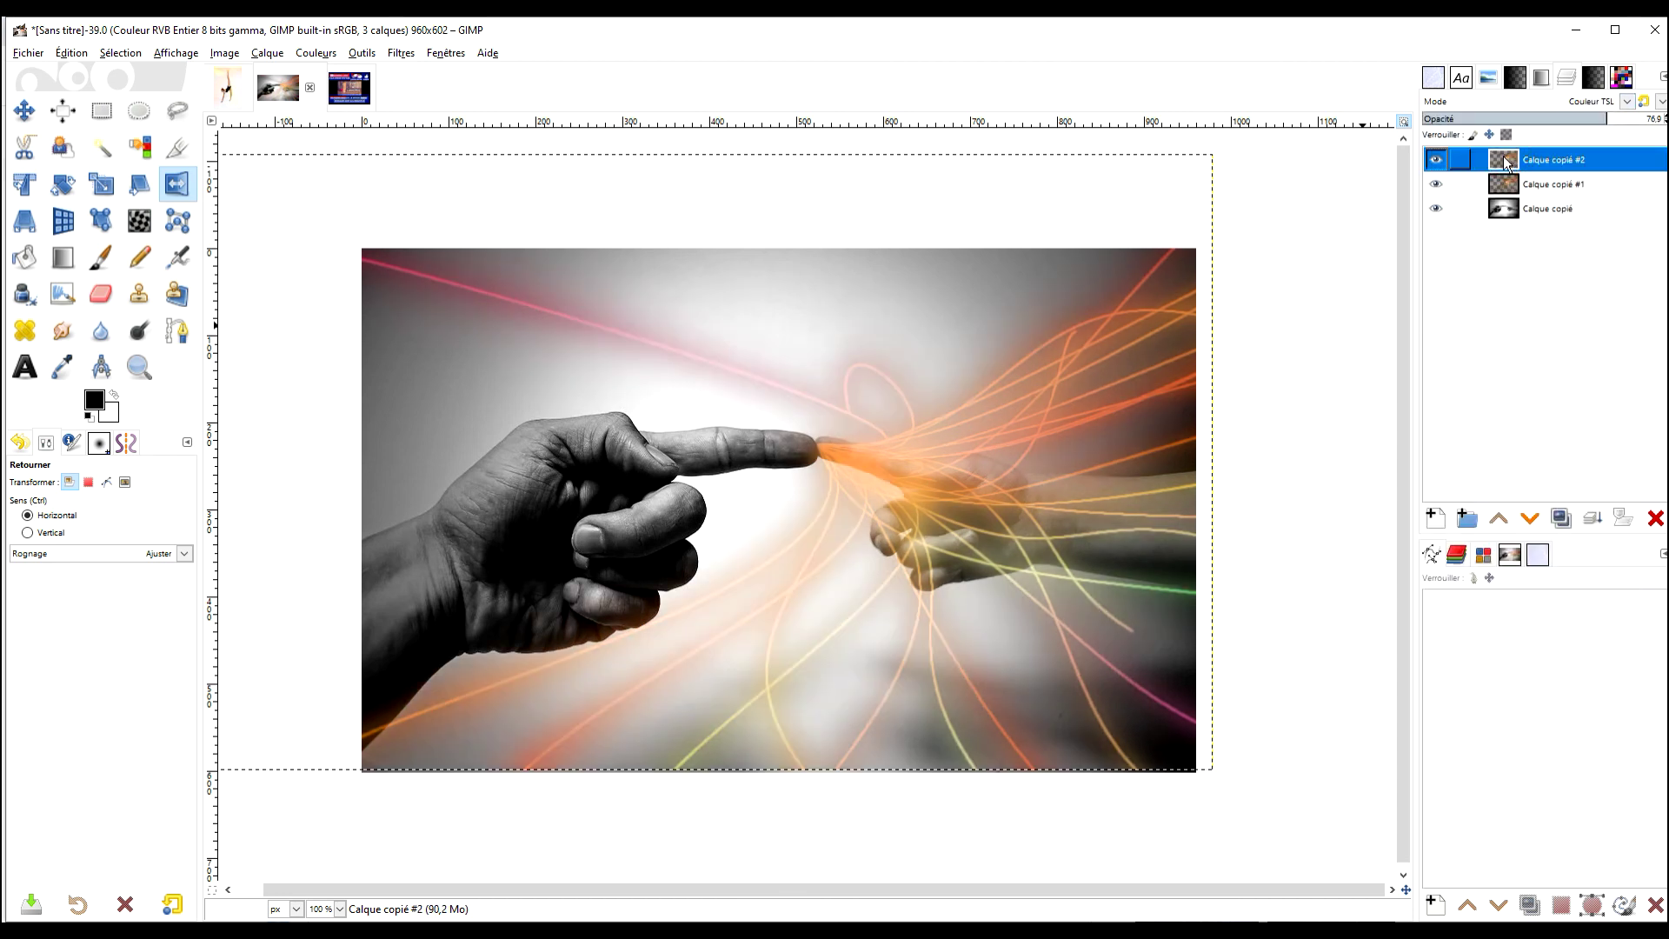
pyautogui.click(1536, 120)
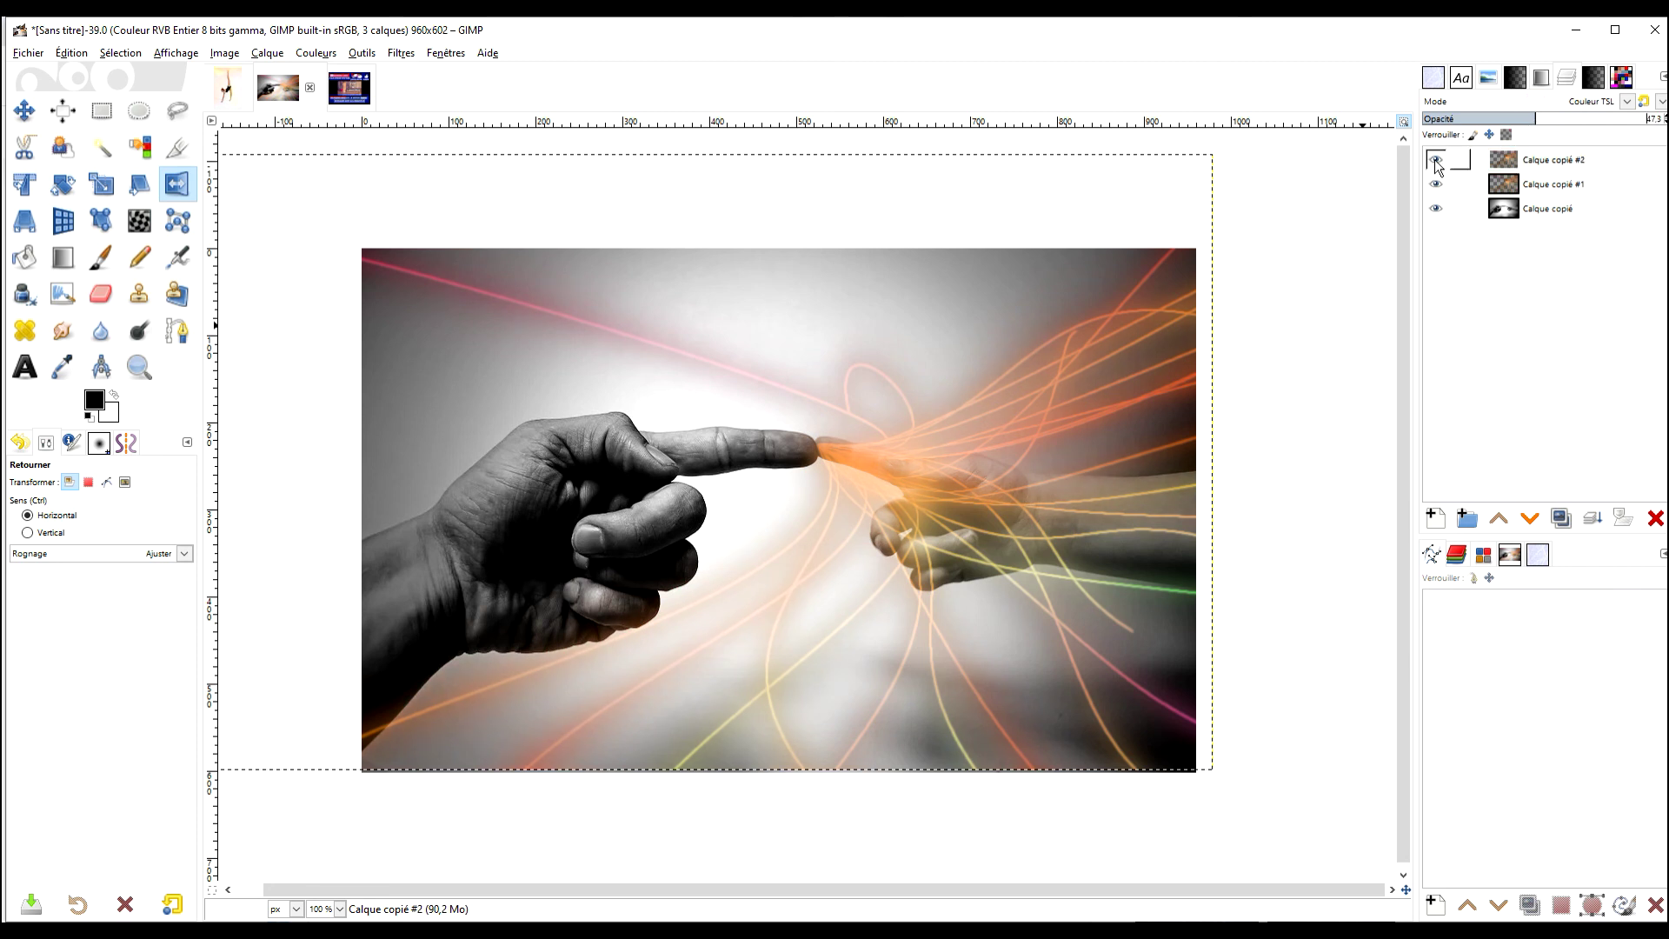
# Move the Fusionner neon layer above its Couleur TSL copy, setting its opacity to about 29.2 and the copy's to 100
pyautogui.moveTo(1504, 184); pyautogui.dragTo(1503, 159)
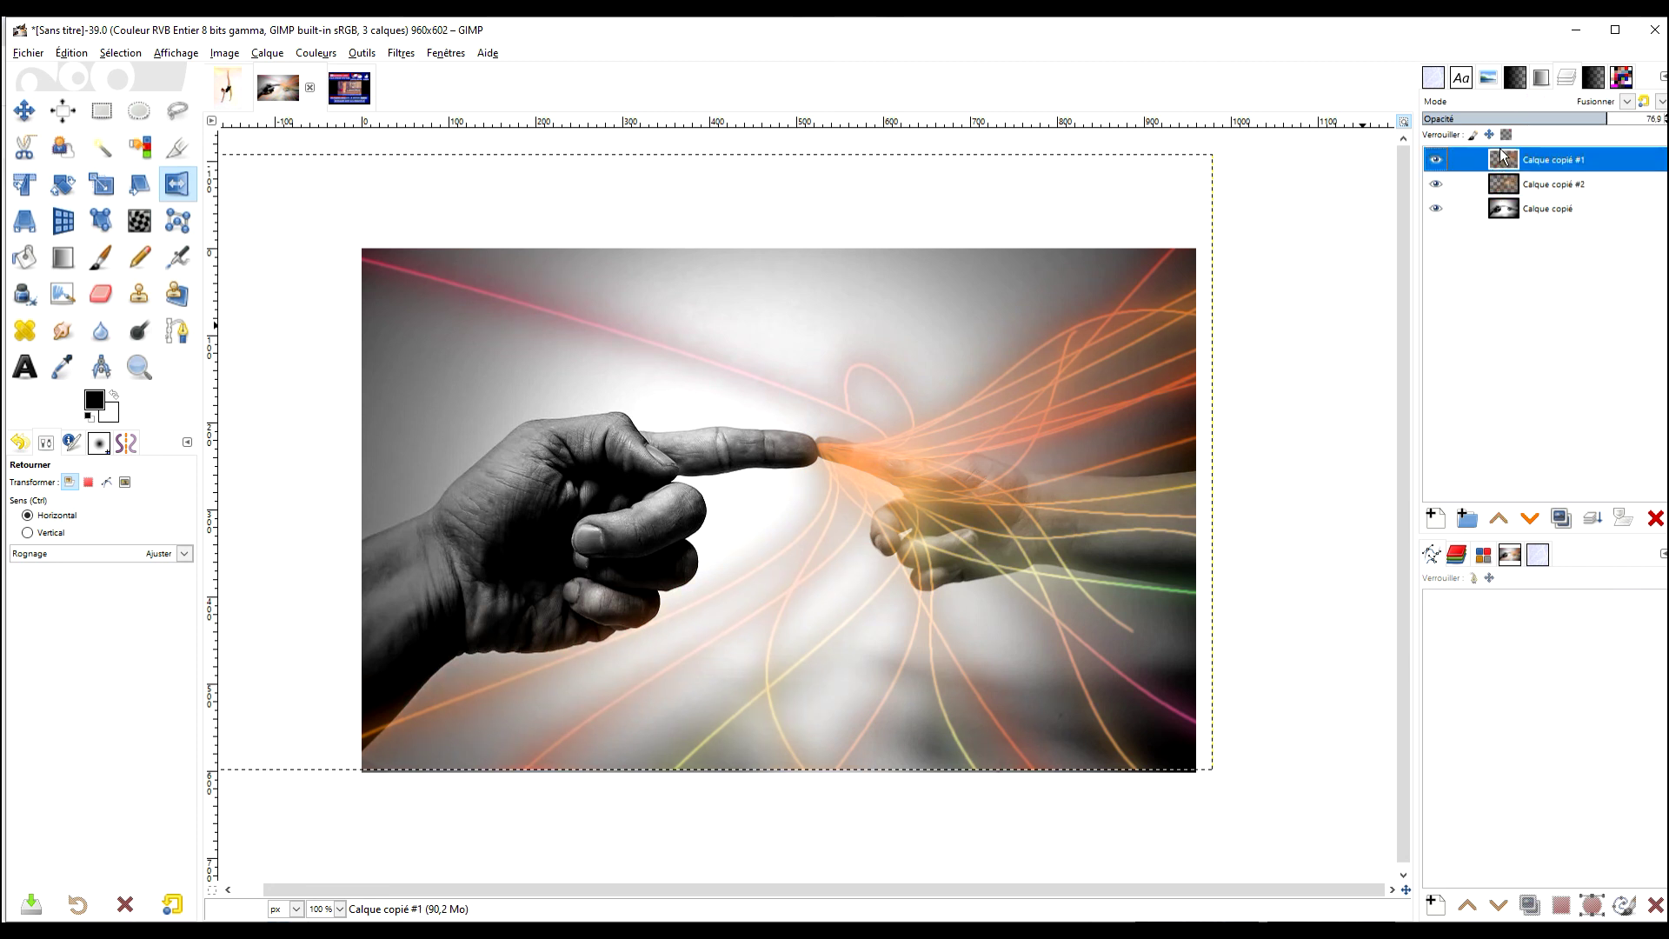
pyautogui.moveTo(1587, 120); pyautogui.dragTo(1492, 119)
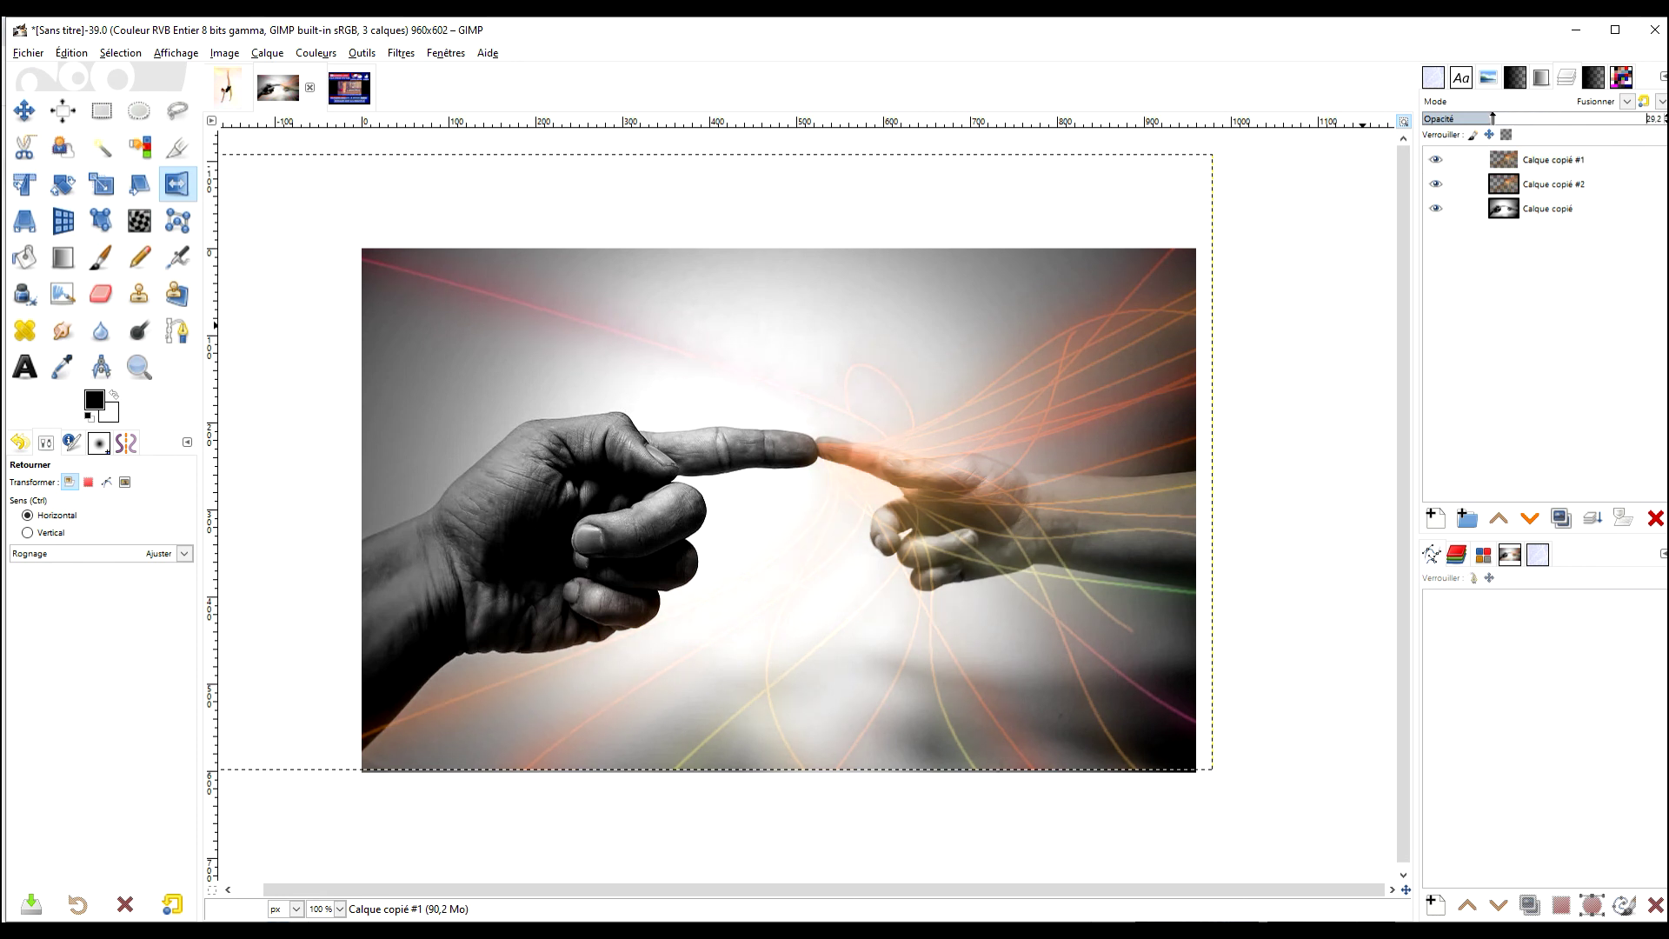
pyautogui.click(1517, 187)
pyautogui.moveTo(1539, 119); pyautogui.dragTo(1665, 119)
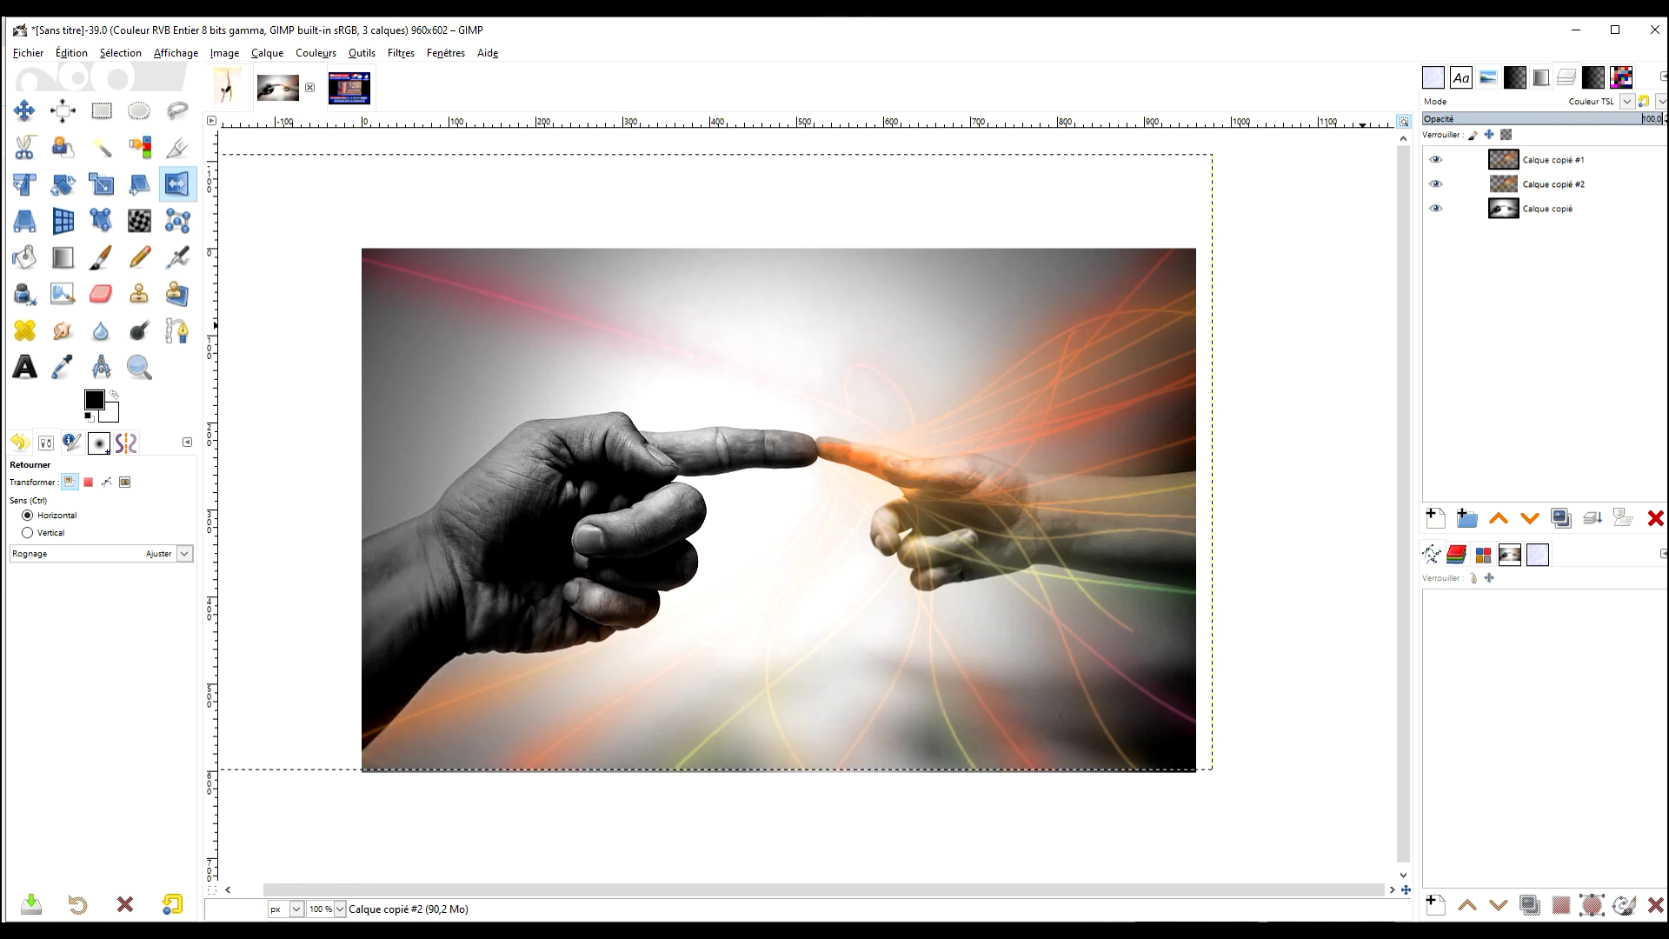